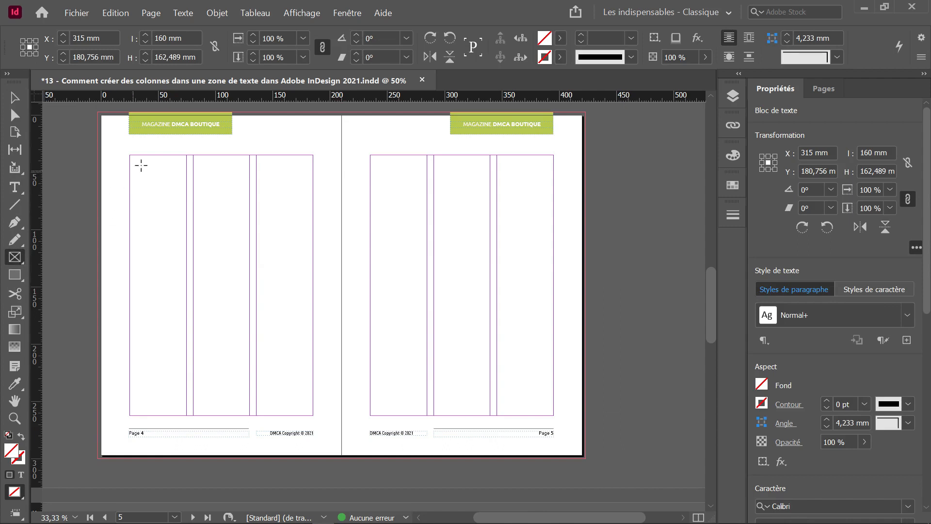
# Step: Draw a graphic frame over page 4's three columns and align its left edge with the margin, making it 160 by 227 mm
pyautogui.moveTo(129, 155)
pyautogui.mouseDown()
pyautogui.moveTo(259, 361)
pyautogui.moveTo(303, 393)
pyautogui.moveTo(312, 415)
pyautogui.mouseUp()
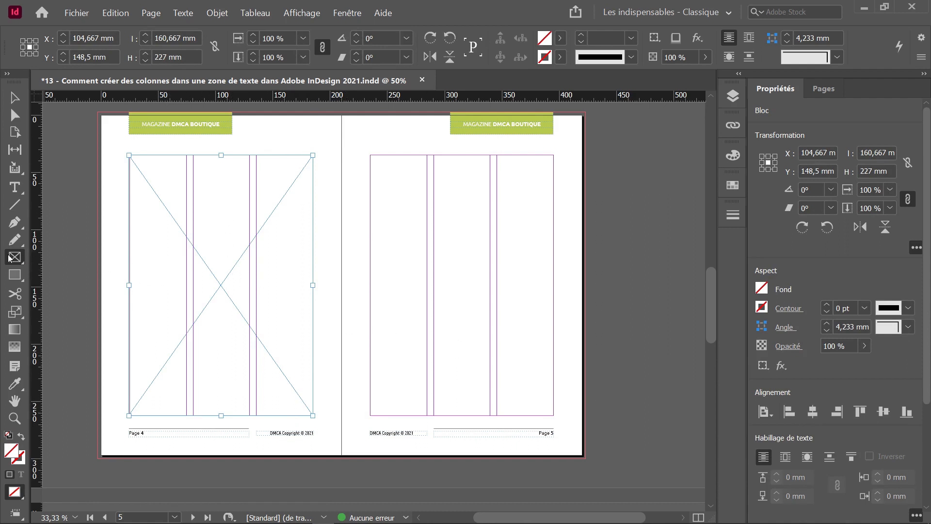
pyautogui.click(13, 97)
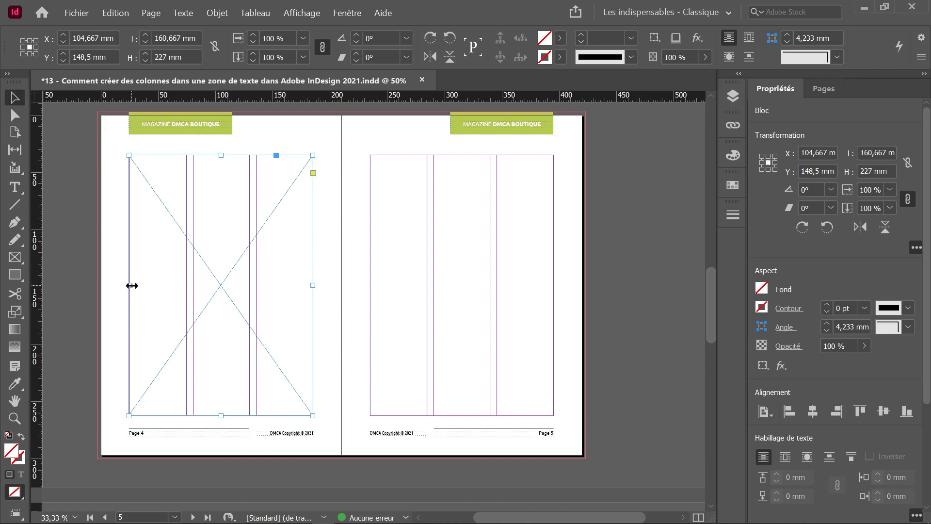
pyautogui.click(134, 286)
pyautogui.scroll(3, 133, 288)
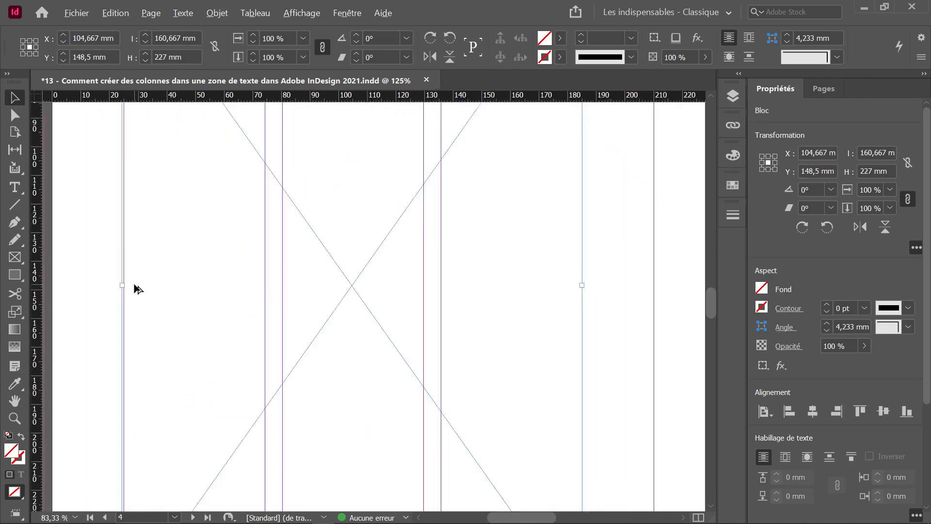
pyautogui.moveTo(119, 284); pyautogui.dragTo(123, 285)
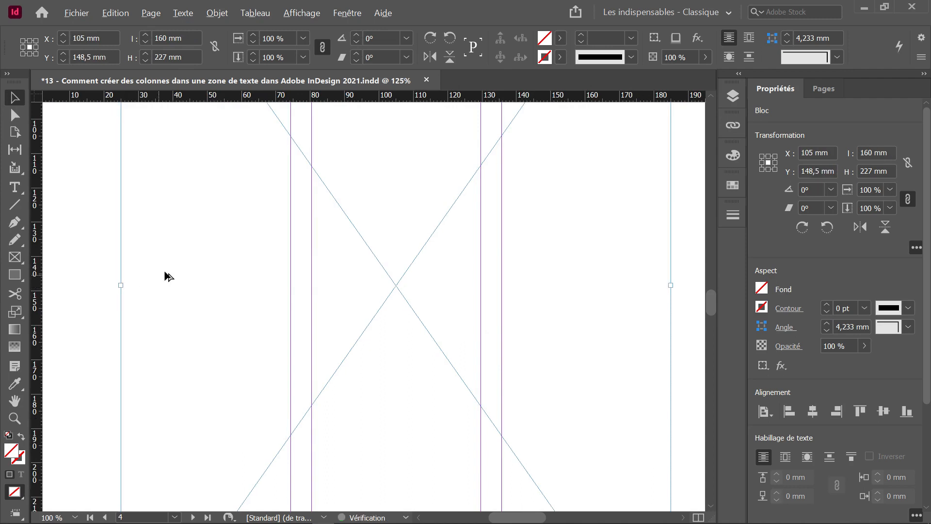
# Step: Import Texte de la terre 2.docx into a frame about 160 by 204 mm across the three columns of page 5
pyautogui.scroll(-5, 167, 274)
pyautogui.moveTo(308, 259); pyautogui.dragTo(181, 264)
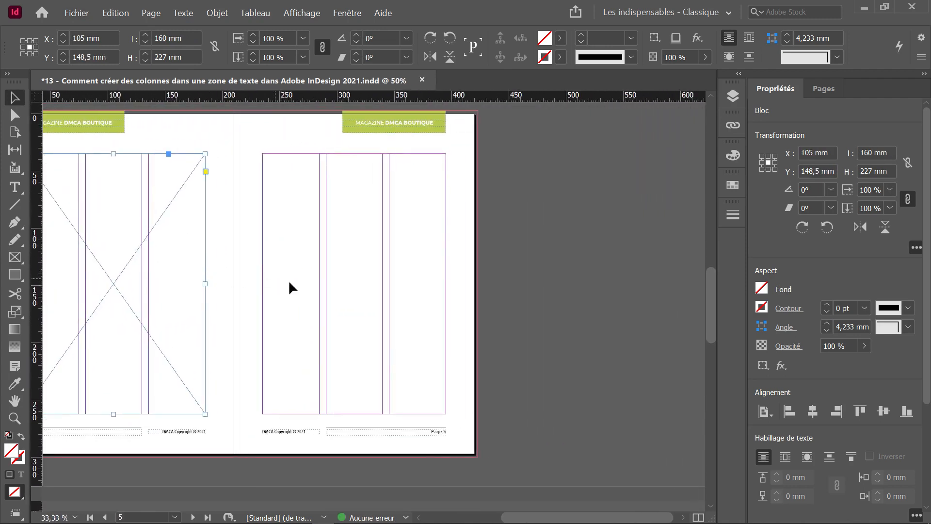
pyautogui.click(295, 217)
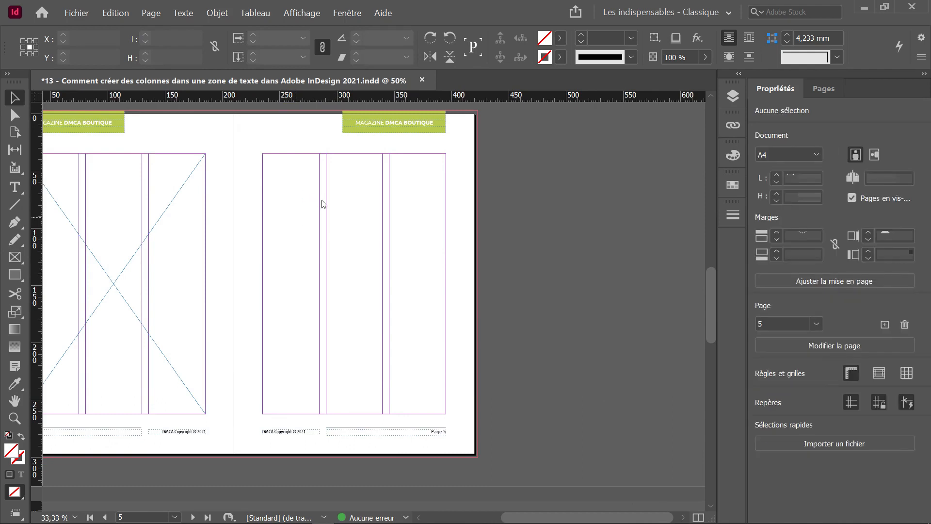
pyautogui.hotkey('ctrl', 'd')
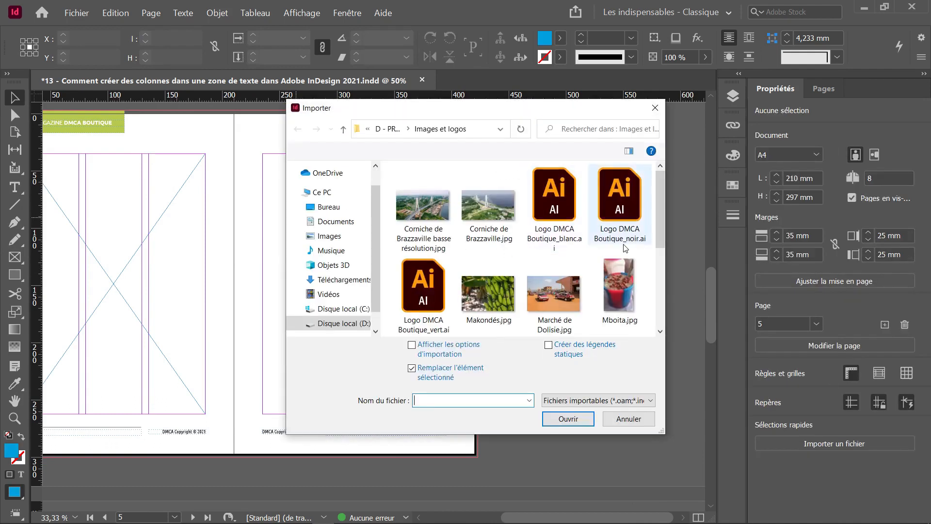
pyautogui.scroll(-3, 536, 247)
pyautogui.click(420, 287)
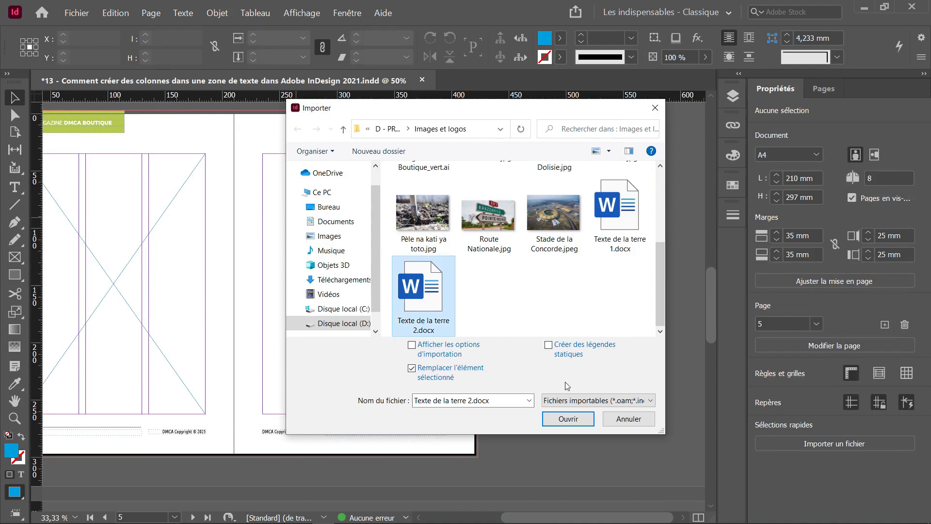
pyautogui.click(577, 416)
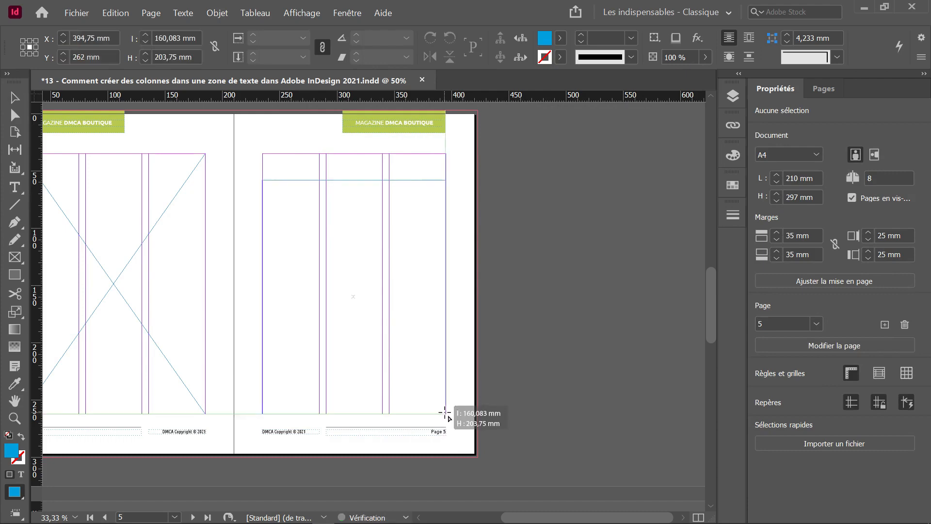
pyautogui.moveTo(446, 413); pyautogui.dragTo(263, 180)
pyautogui.click(305, 194)
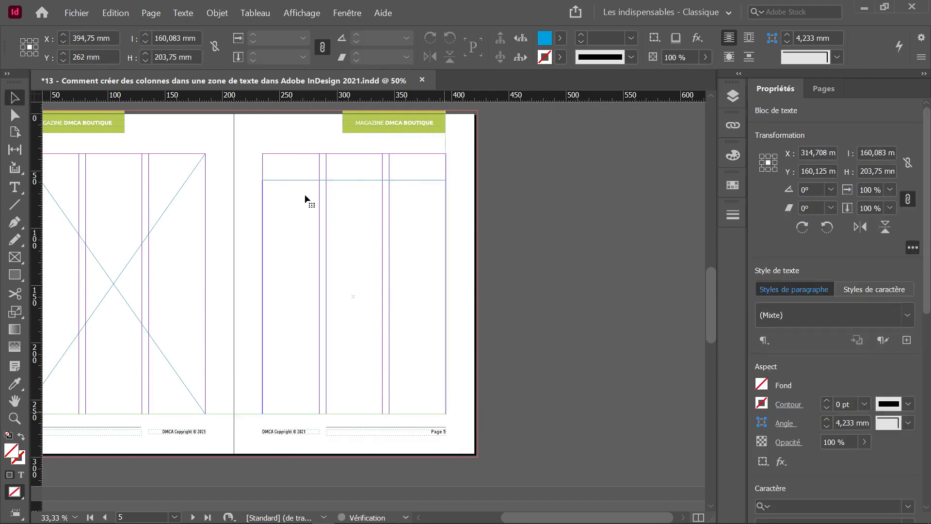
# Step: Compare the article text frame on page 3 with the newly imported text on page 5
pyautogui.scroll(3, 297, 212)
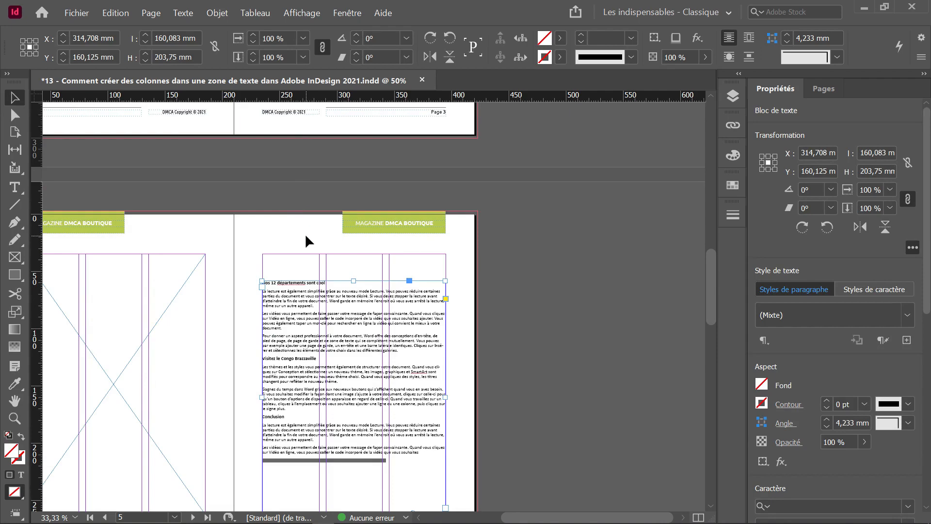
pyautogui.scroll(14, 320, 241)
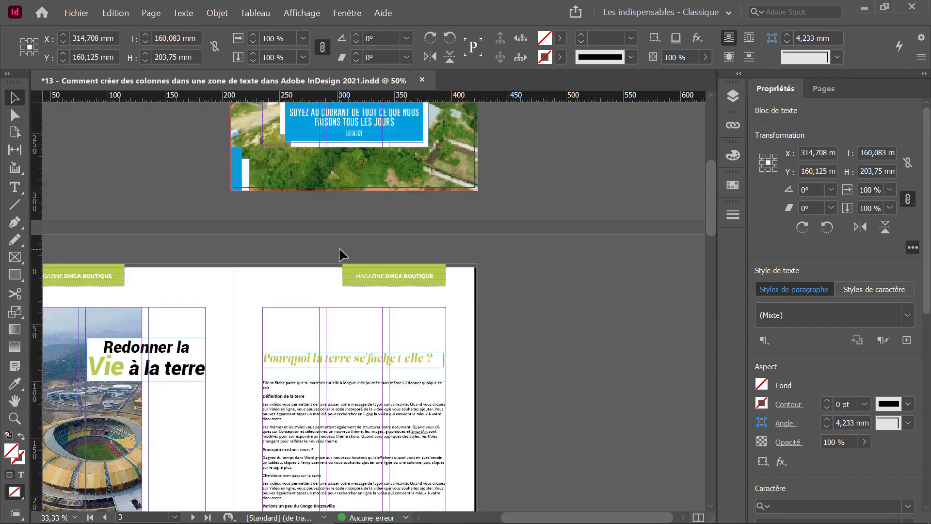
pyautogui.scroll(-5, 340, 252)
pyautogui.click(339, 245)
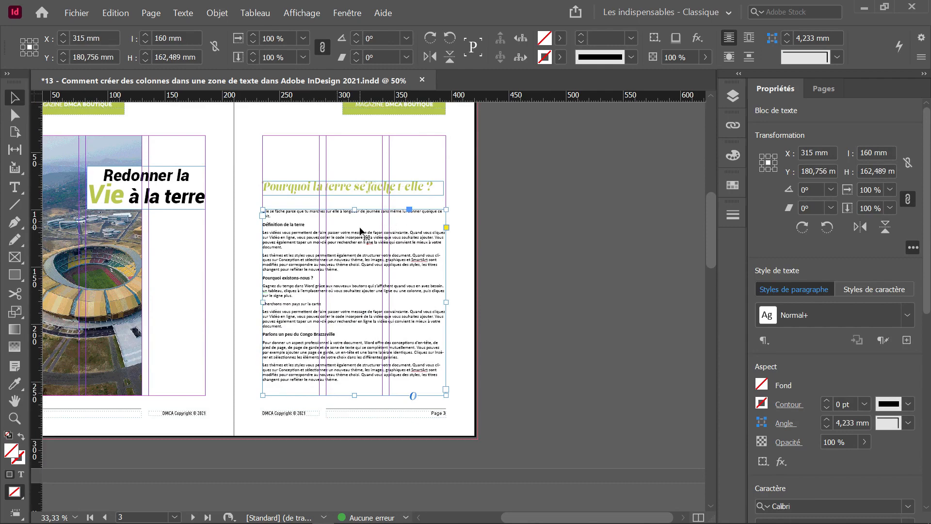
pyautogui.scroll(-2, 361, 232)
pyautogui.scroll(2, 361, 232)
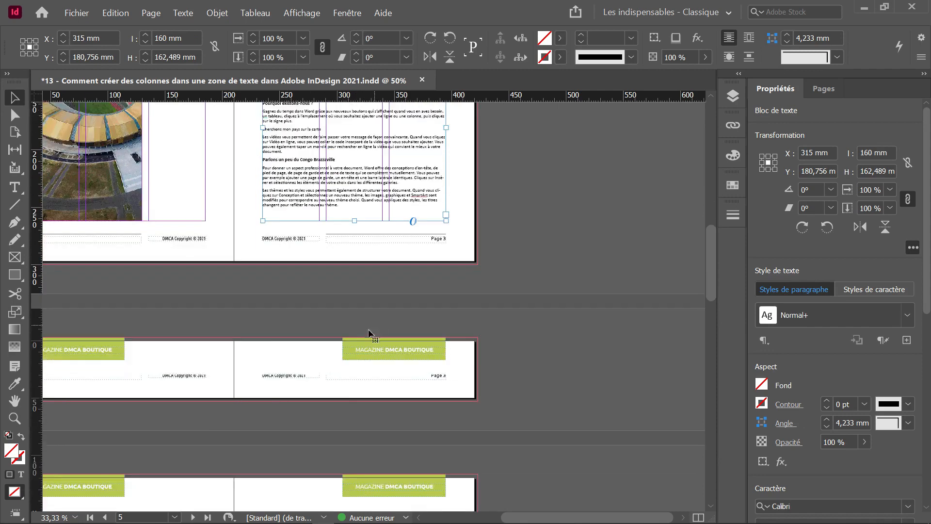
pyautogui.scroll(-3, 364, 339)
pyautogui.scroll(-2, 357, 357)
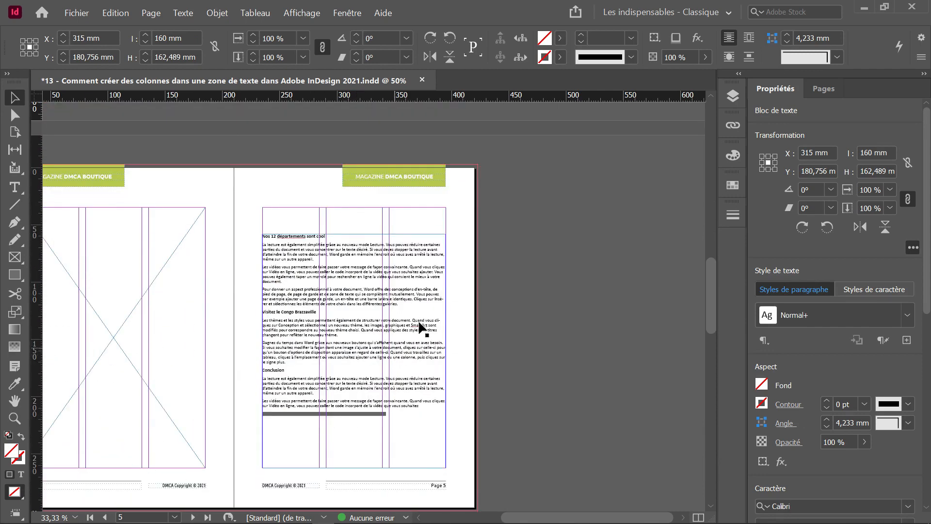
pyautogui.scroll(2, 456, 277)
pyautogui.scroll(3, 453, 272)
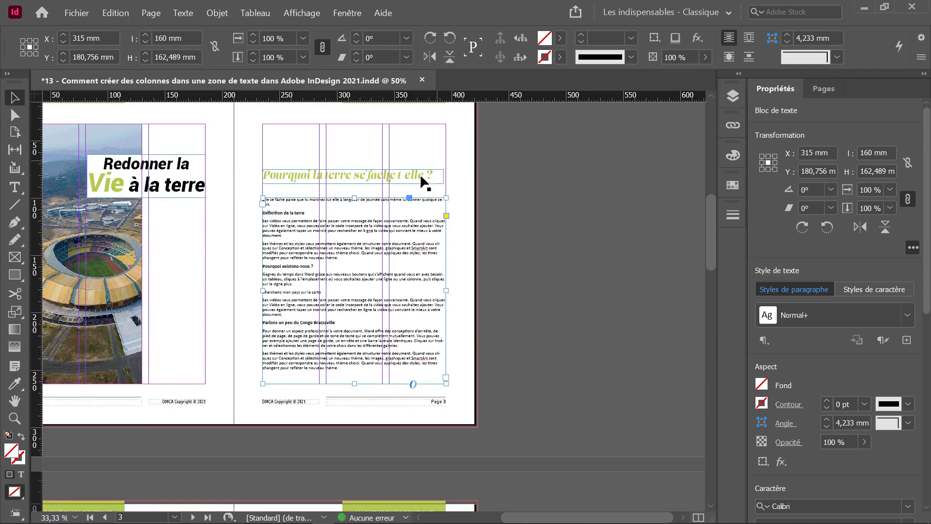
# Step: Select all the body text in the article frame on page 3, then clear the selection
pyautogui.doubleClick(403, 229)
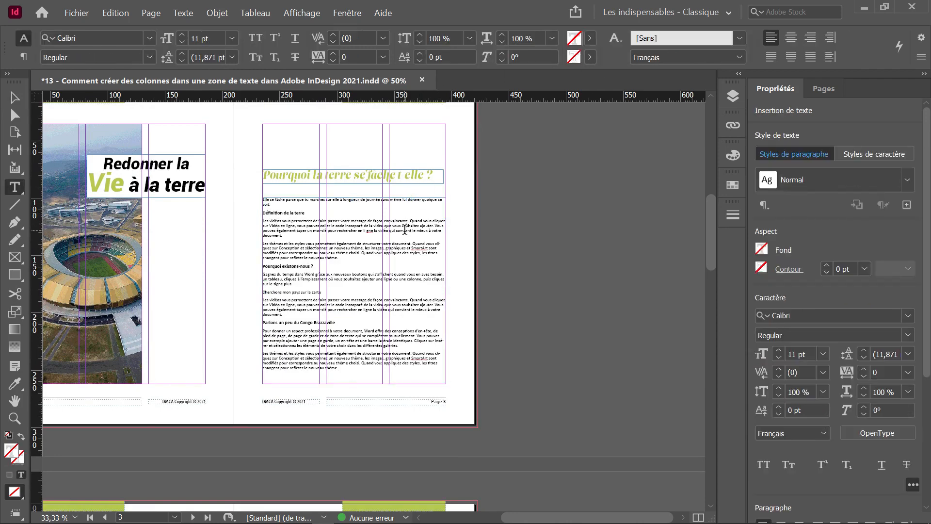
pyautogui.hotkey('ctrl', 'a')
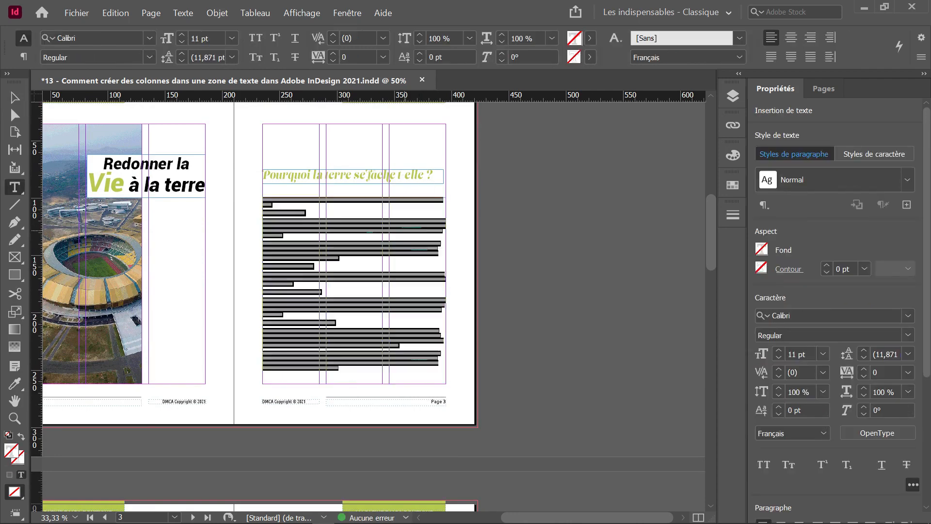
pyautogui.click(332, 222)
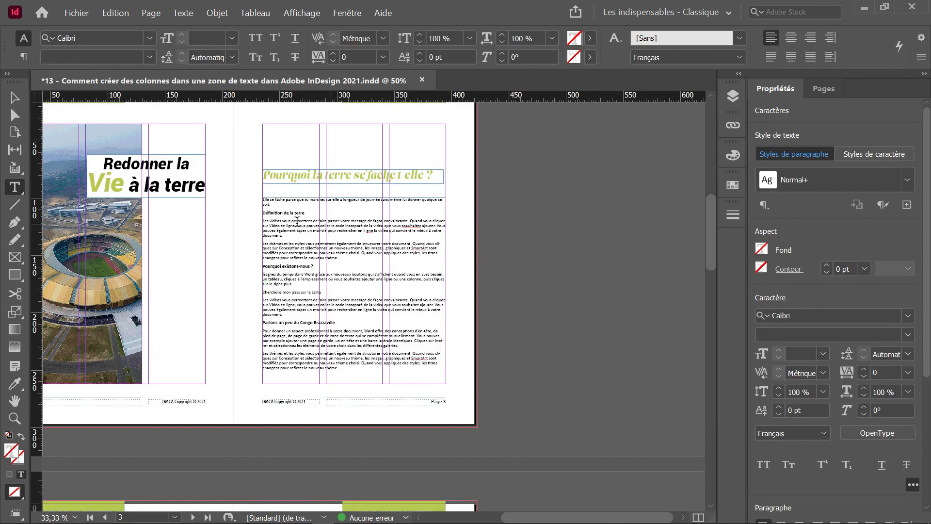
# Step: Select the word "terre" in the heading "Définition de la terre" on page 3
pyautogui.click(302, 217)
pyautogui.hotkey('ctrl', '=')
pyautogui.hotkey('ctrl', '=')
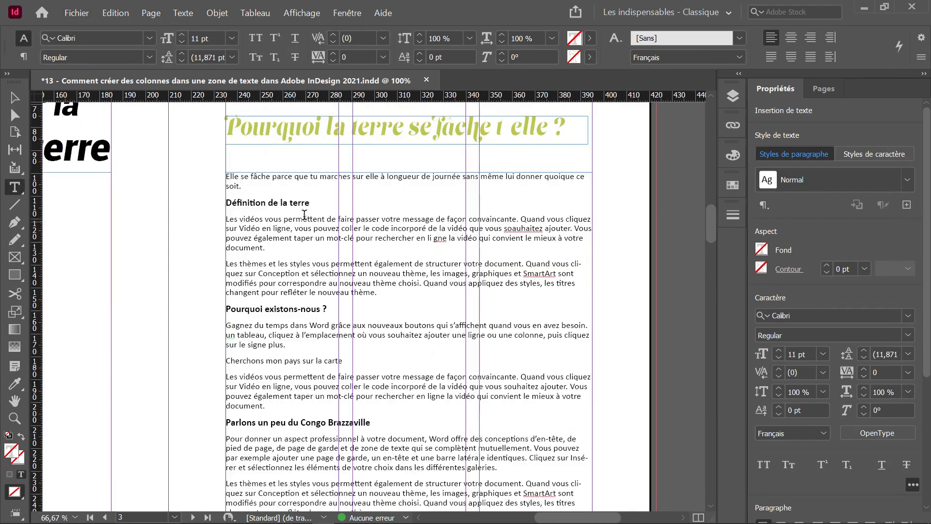
pyautogui.doubleClick(300, 203)
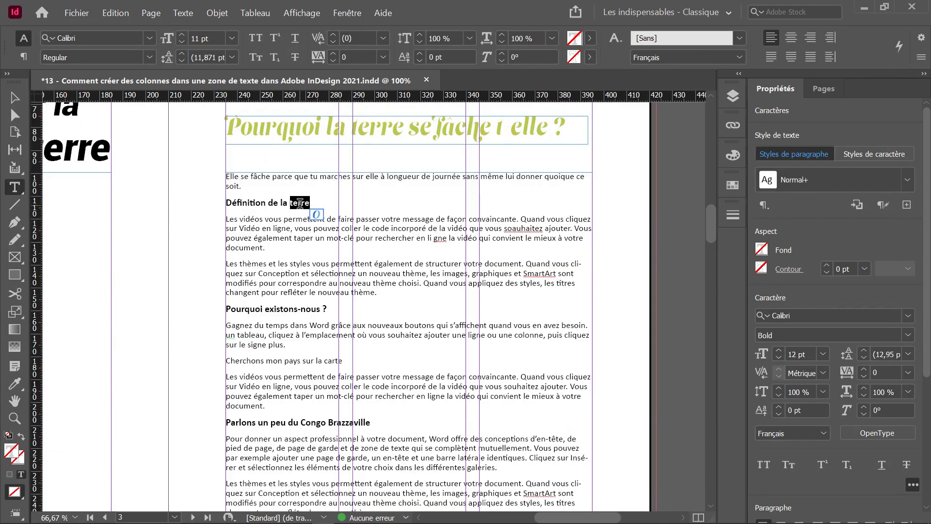
pyautogui.tripleClick(300, 204)
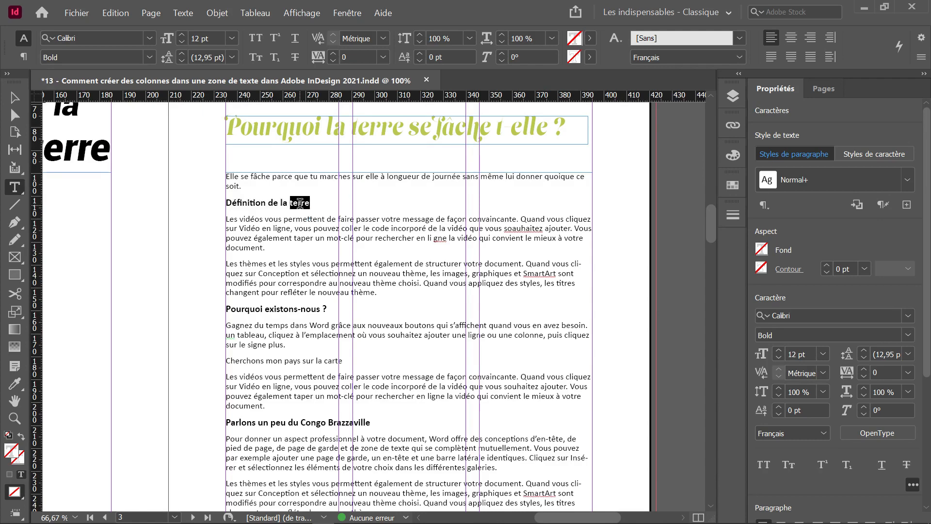
pyautogui.tripleClick(300, 204)
pyautogui.click(300, 204)
pyautogui.click(300, 204)
pyautogui.click(300, 204)
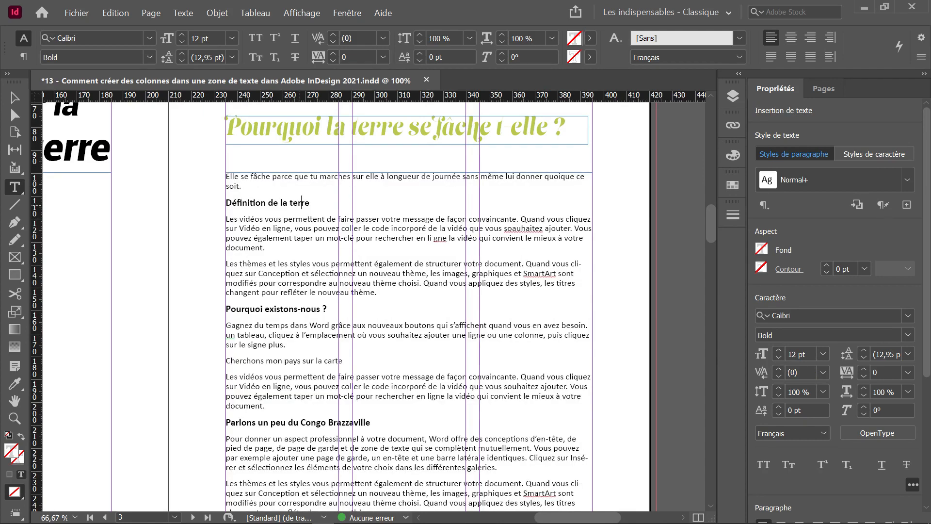
pyautogui.tripleClick(302, 203)
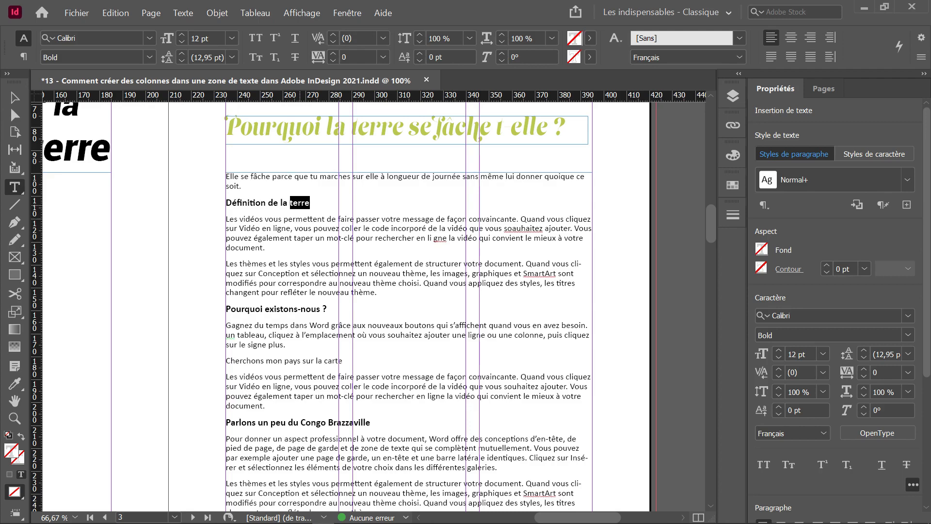
# Step: Select the paragraph directly beneath the "Définition de la terre" heading, then clear the selection
pyautogui.click(301, 217)
pyautogui.click(302, 217)
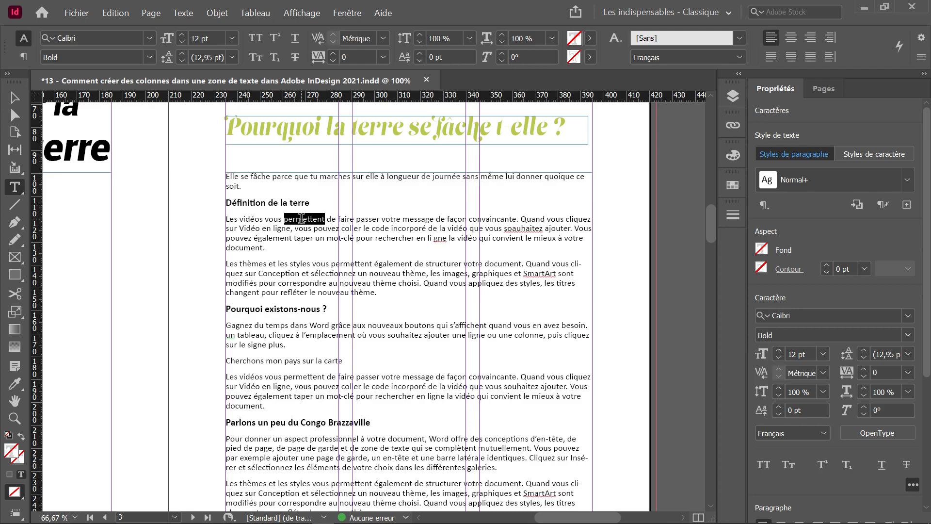
pyautogui.doubleClick(301, 216)
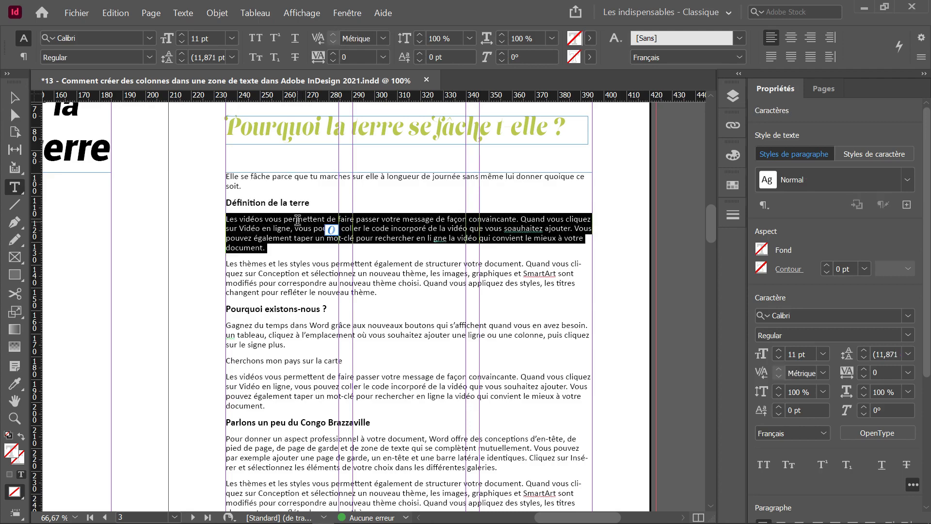
pyautogui.click(297, 219)
pyautogui.moveTo(268, 250); pyautogui.dragTo(217, 221)
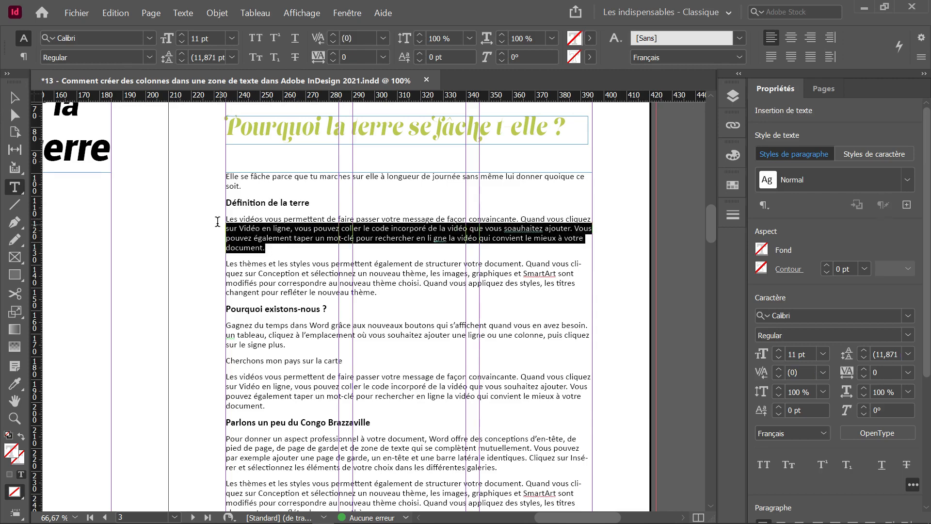
pyautogui.click(313, 219)
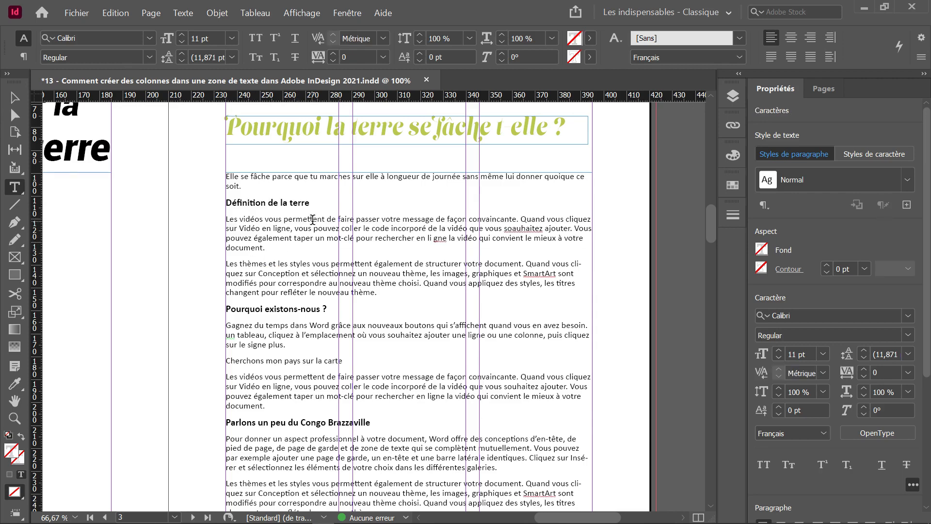
# Step: Select the article's entire text from within the paragraph under "Définition de la terre", then deselect it
pyautogui.doubleClick(313, 220)
pyautogui.hotkey('ctrl', 'a')
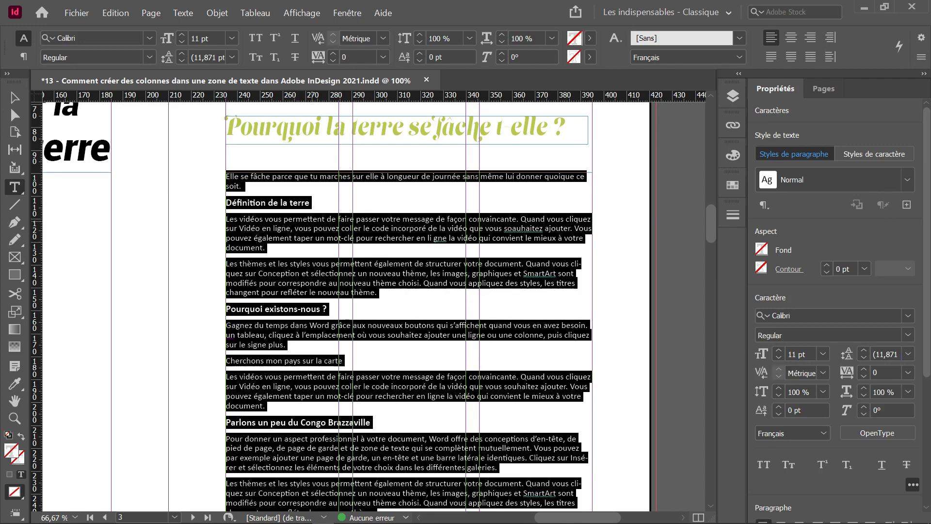
pyautogui.hotkey('ctrl', 'shift', 'a')
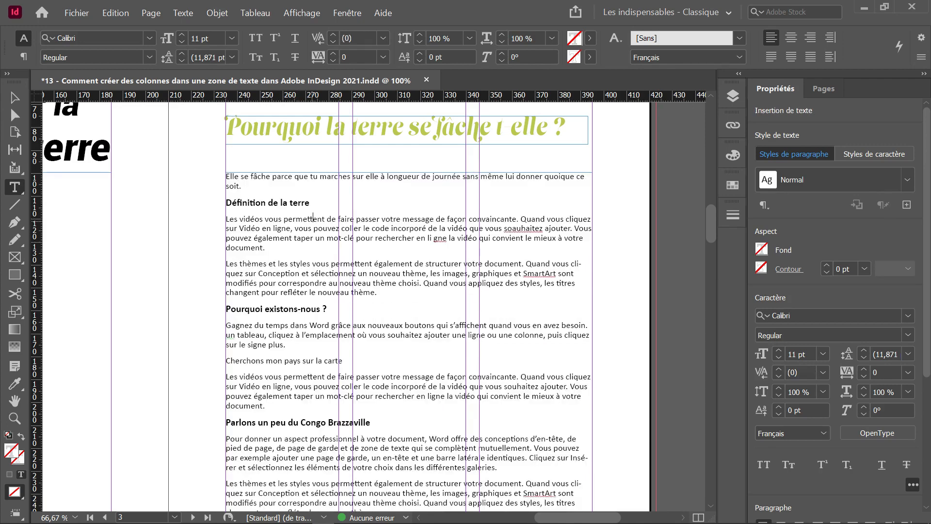
# Step: Select the whole paragraph beginning "Les vidéos vous permettent" under the first heading
pyautogui.tripleClick(313, 220)
pyautogui.doubleClick(313, 220)
pyautogui.click(313, 219)
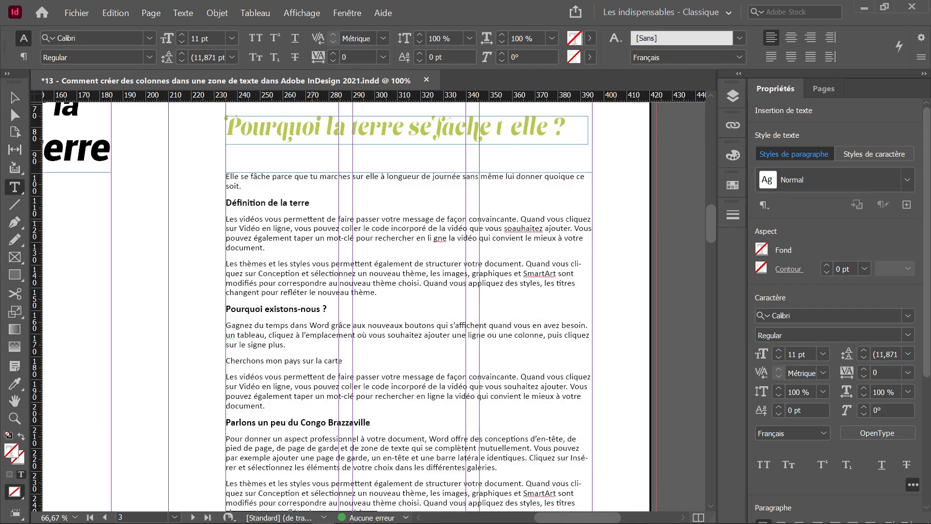
pyautogui.doubleClick(313, 219)
pyautogui.click(313, 219)
pyautogui.click(313, 219)
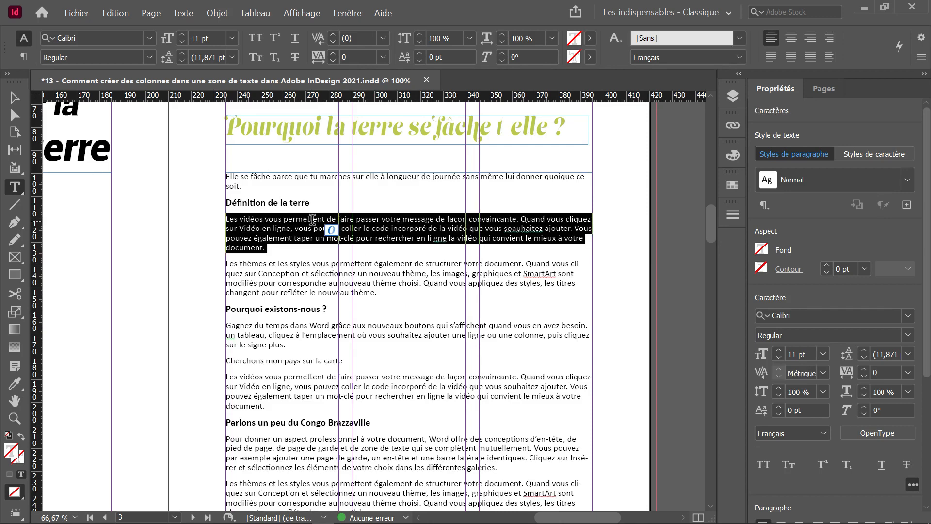
# Step: Select the entire article text on page 3 and display its paragraph formatting controls
pyautogui.doubleClick(313, 220)
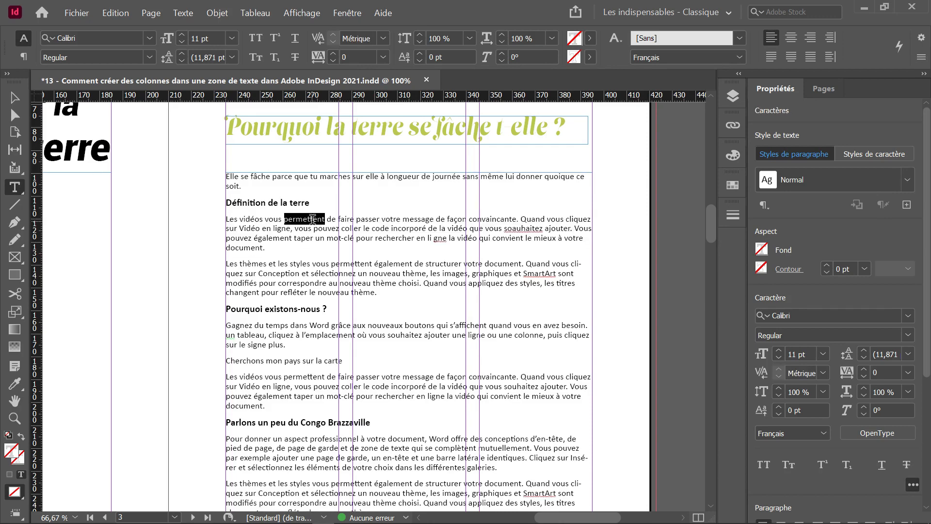
pyautogui.tripleClick(313, 220)
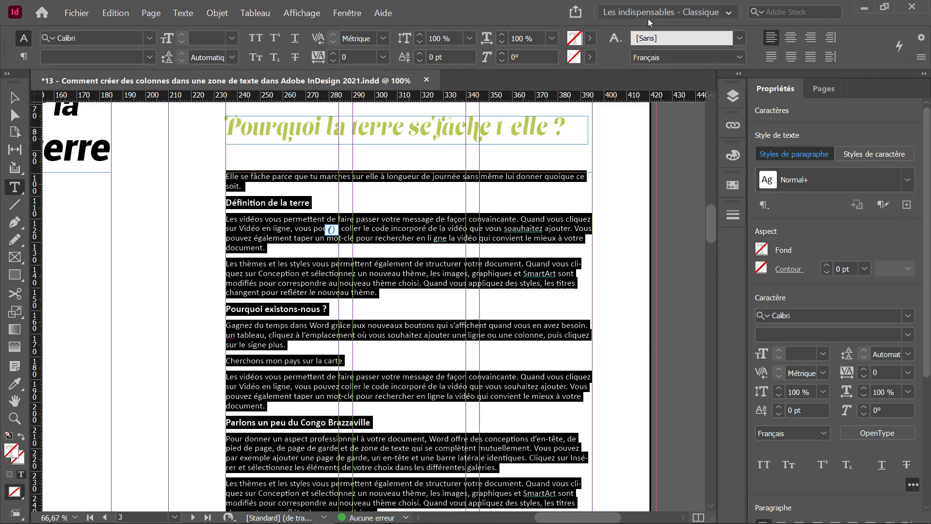
pyautogui.click(23, 57)
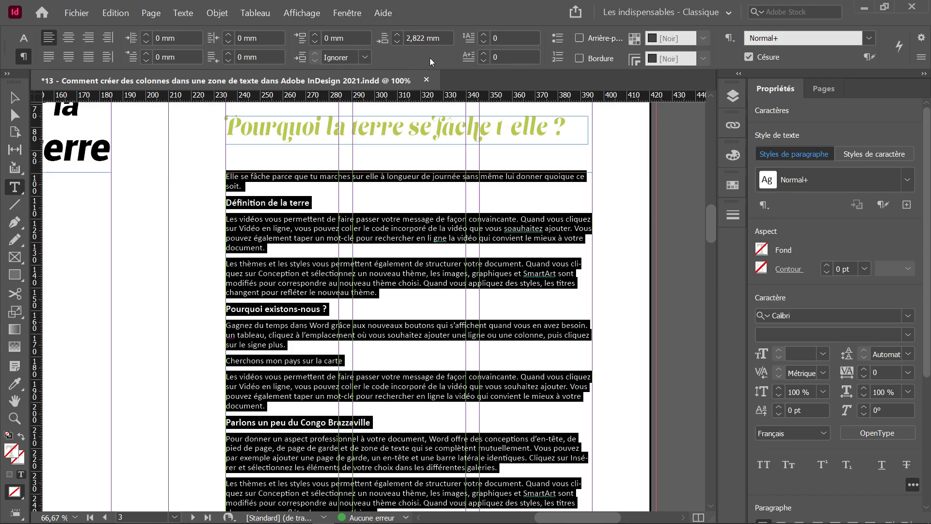
# Step: Divide the page 3 article's text frame into a fixed number of 3 columns with a 6 mm gutter
pyautogui.click(231, 12)
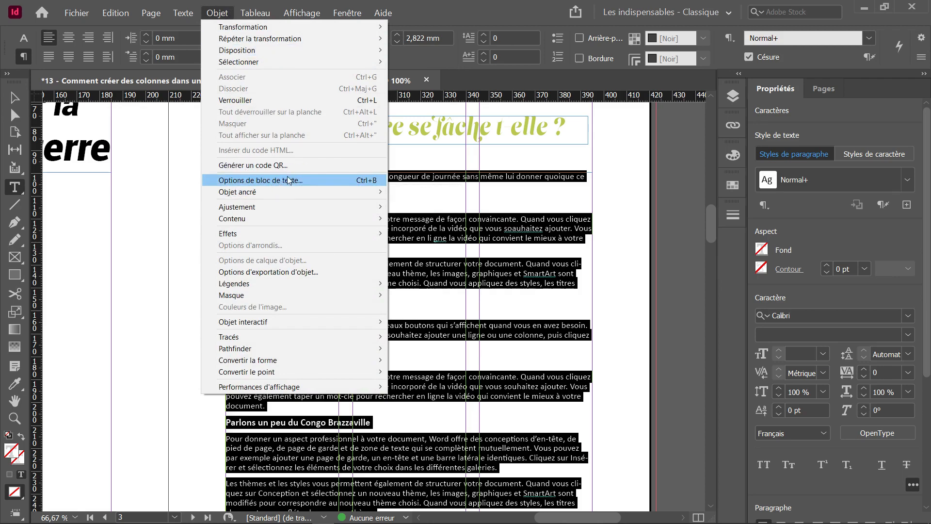
pyautogui.click(306, 181)
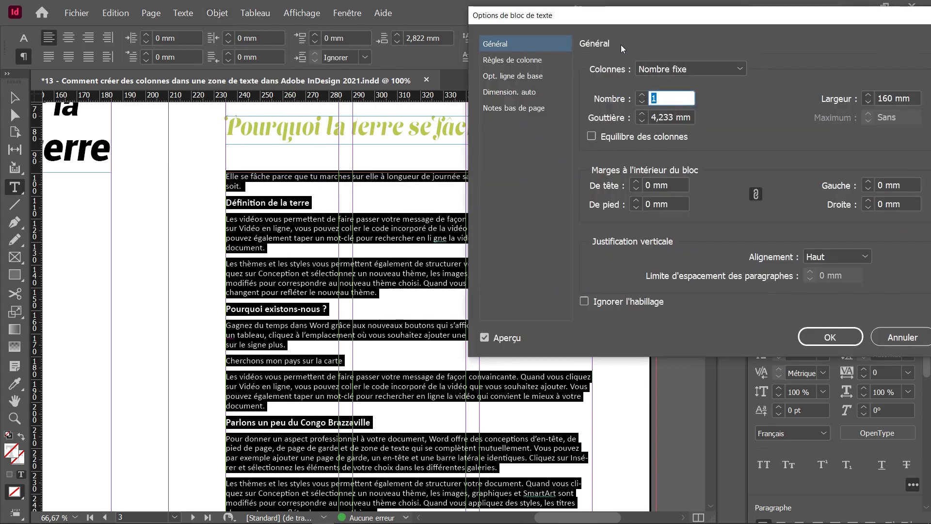
pyautogui.click(693, 66)
pyautogui.click(690, 64)
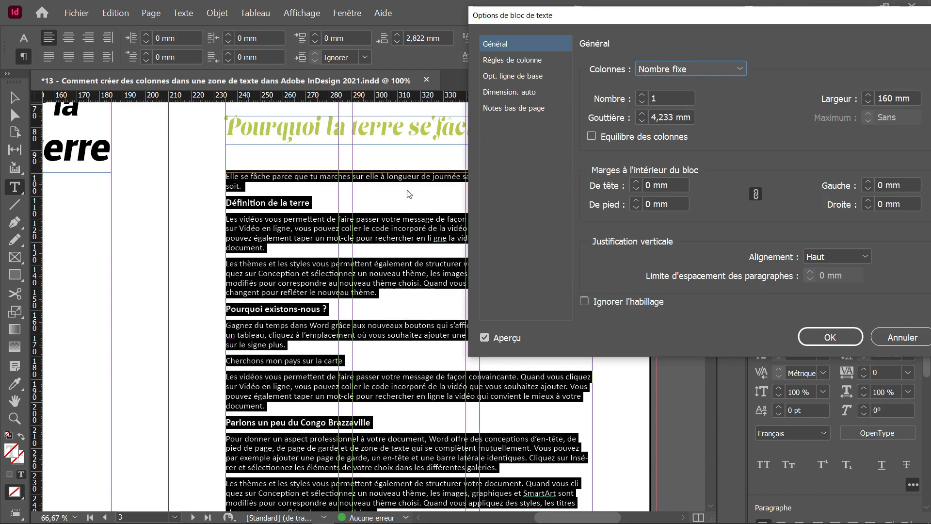
pyautogui.click(643, 96)
pyautogui.click(643, 96)
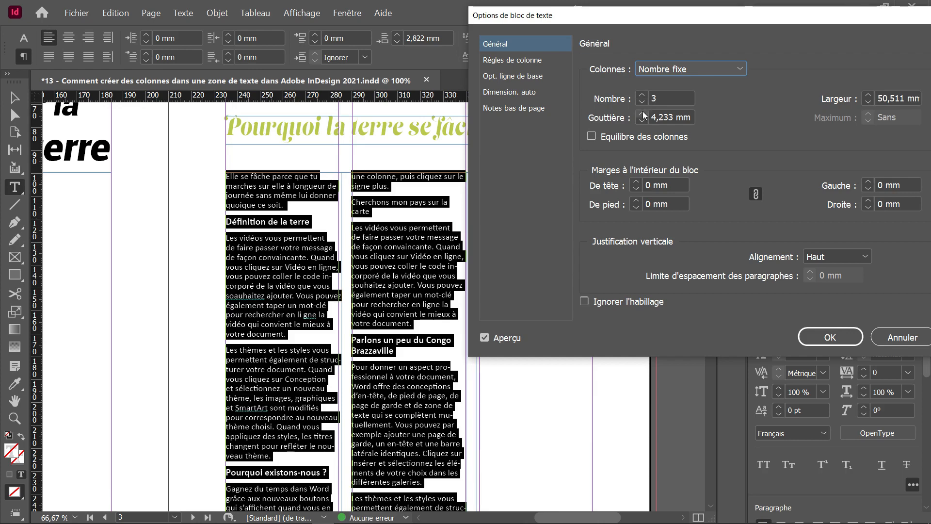
pyautogui.click(642, 114)
pyautogui.click(643, 114)
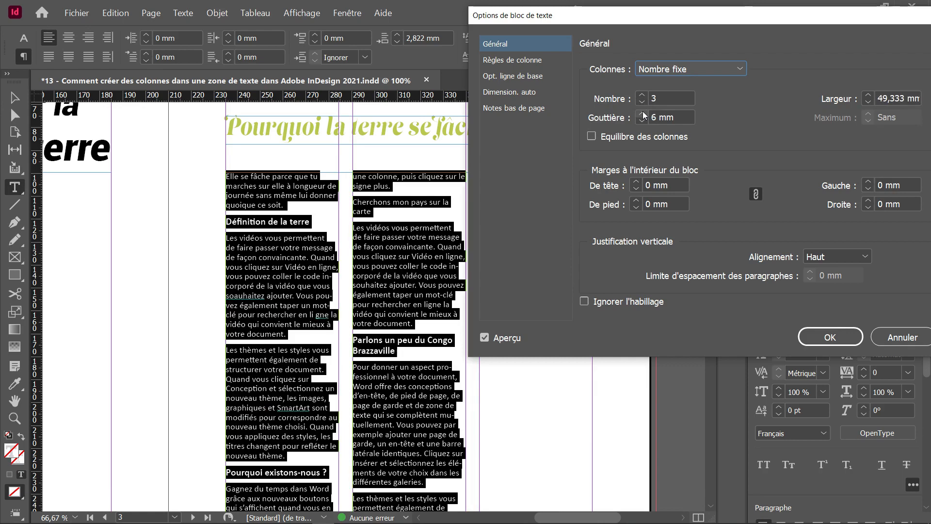
pyautogui.click(831, 339)
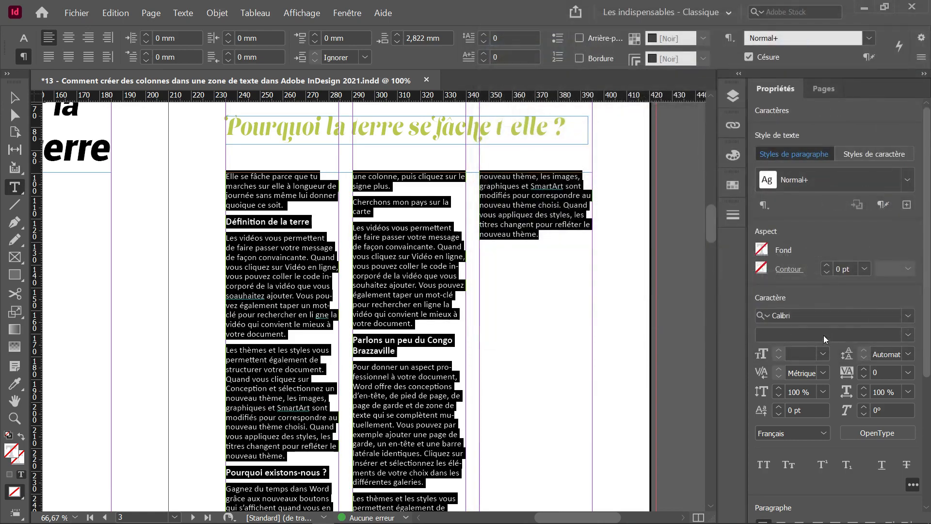
# Step: Clear the text selection and lower the top edge of the page 3 article frame, making it about 130 mm high
pyautogui.click(389, 266)
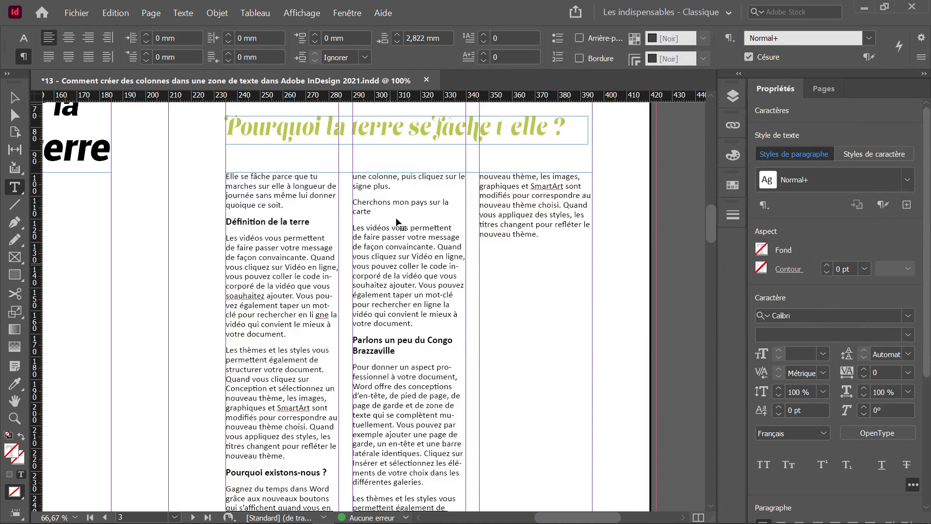
pyautogui.click(401, 250)
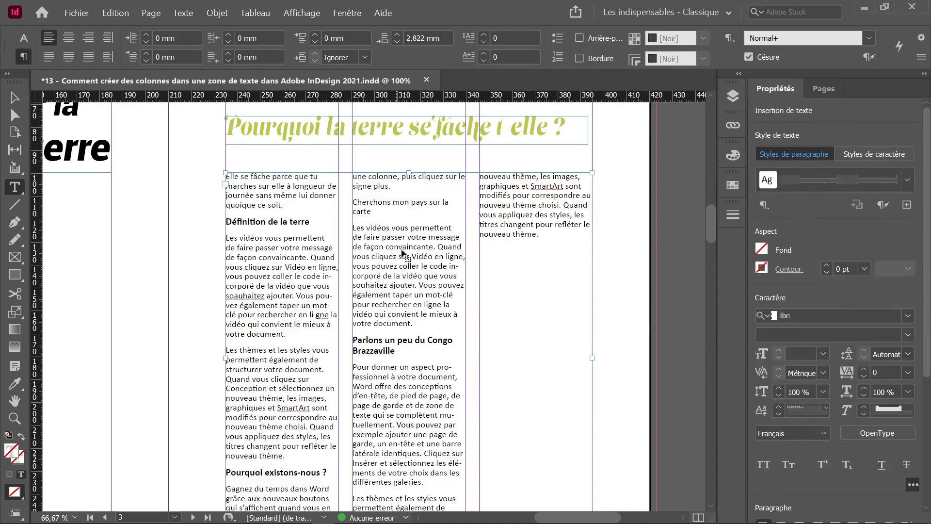
pyautogui.press('Escape')
pyautogui.moveTo(410, 169); pyautogui.dragTo(396, 248)
pyautogui.scroll(-3, 394, 236)
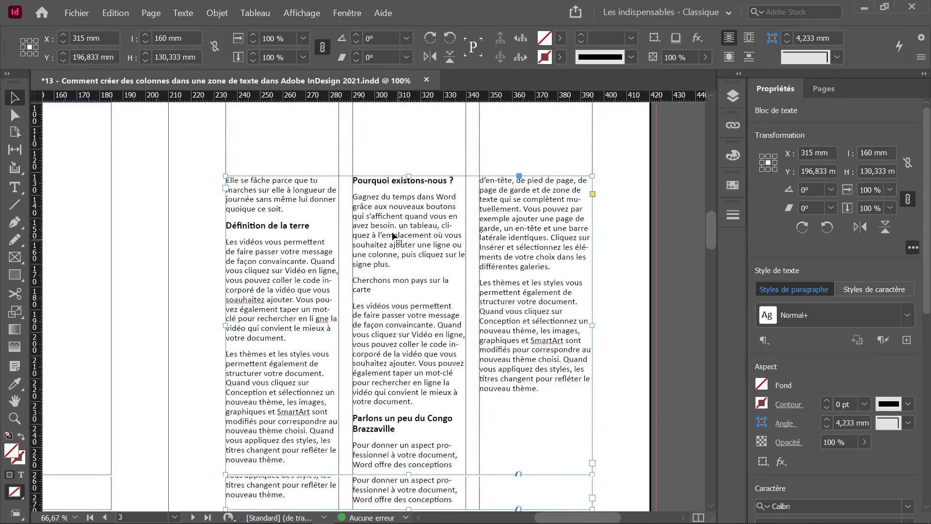
# Step: Copy the introductory sentence "Elle se fâche parce que tu marches sur elle" above the first heading, then remove it from the article
pyautogui.doubleClick(286, 209)
pyautogui.moveTo(286, 209); pyautogui.dragTo(226, 176)
pyautogui.hotkey('ctrl', 'c')
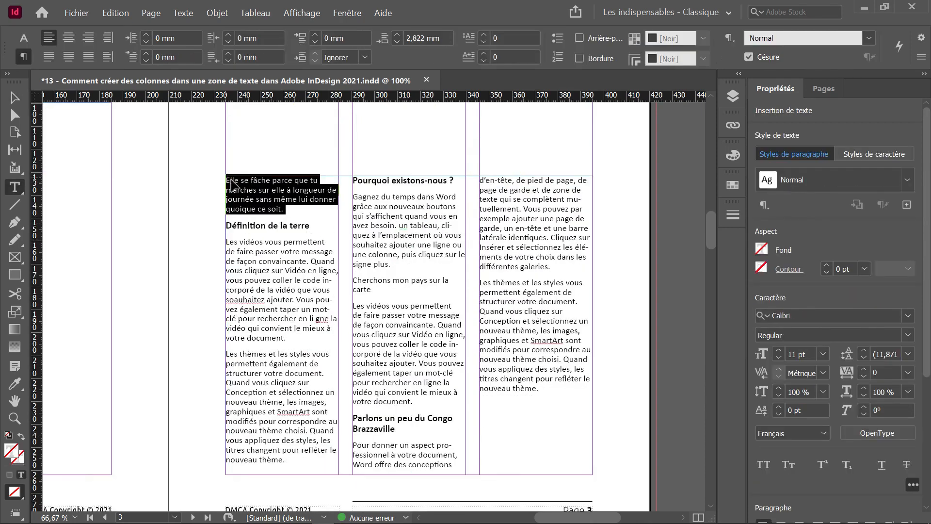
pyautogui.press('BackSpace')
# Step: Place the copied introductory sentence in a new text frame about 148 mm wide and 12.3 mm high directly beneath the page 3 title
pyautogui.scroll(6, 361, 188)
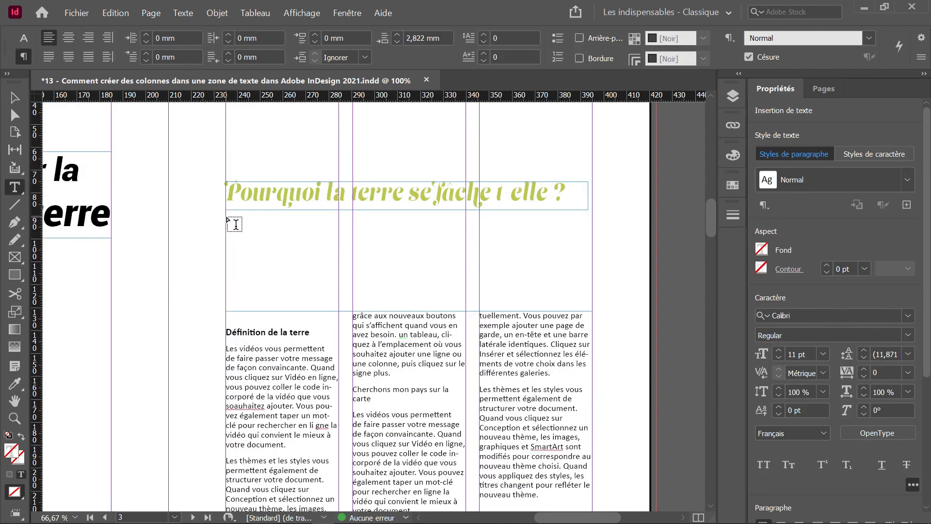
pyautogui.moveTo(225, 215); pyautogui.dragTo(566, 277)
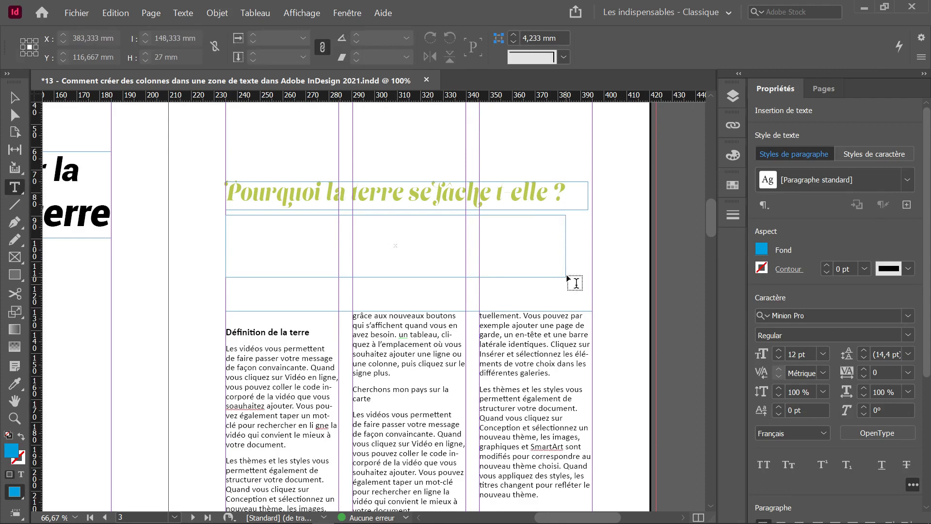
pyautogui.click(505, 259)
pyautogui.hotkey('ctrl', 'v')
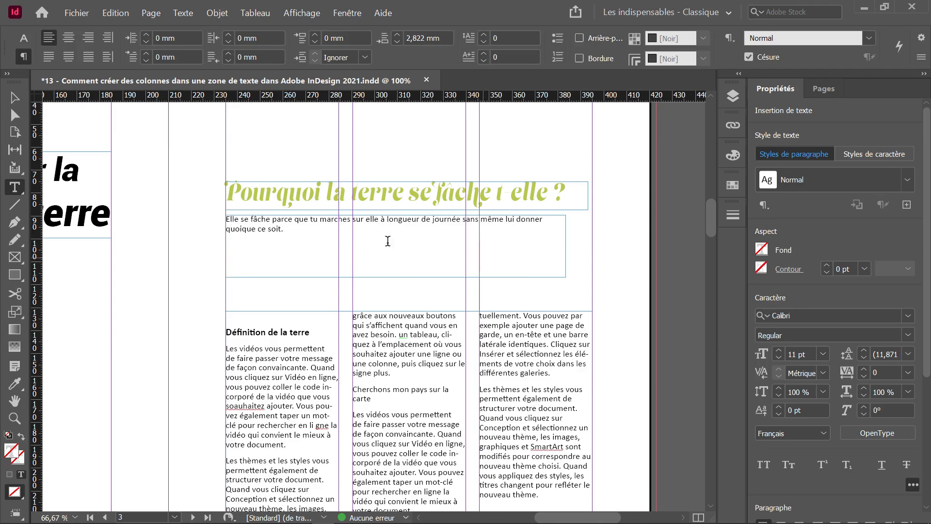
pyautogui.press('Escape')
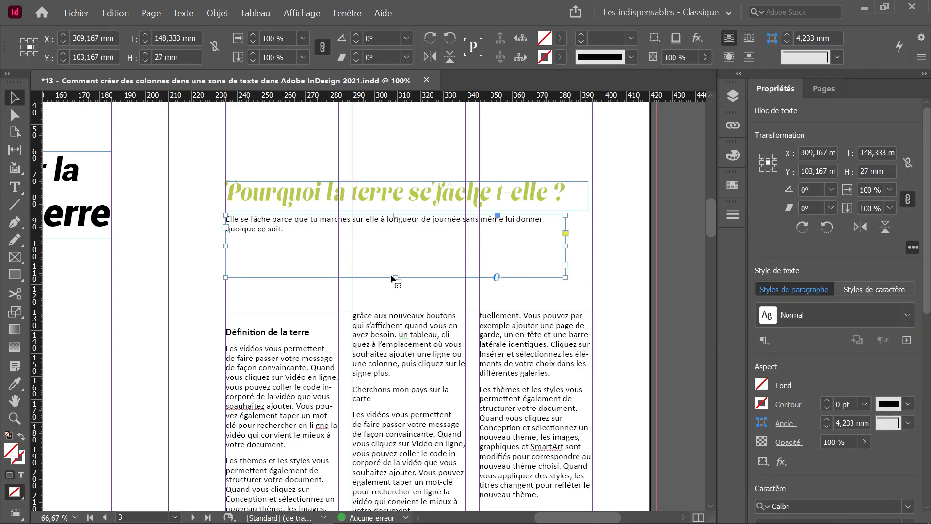
pyautogui.moveTo(391, 276); pyautogui.dragTo(388, 243)
# Step: Shorten the three-column article frame on page 3 from its top edge to a height of about 106 mm
pyautogui.scroll(-5, 385, 266)
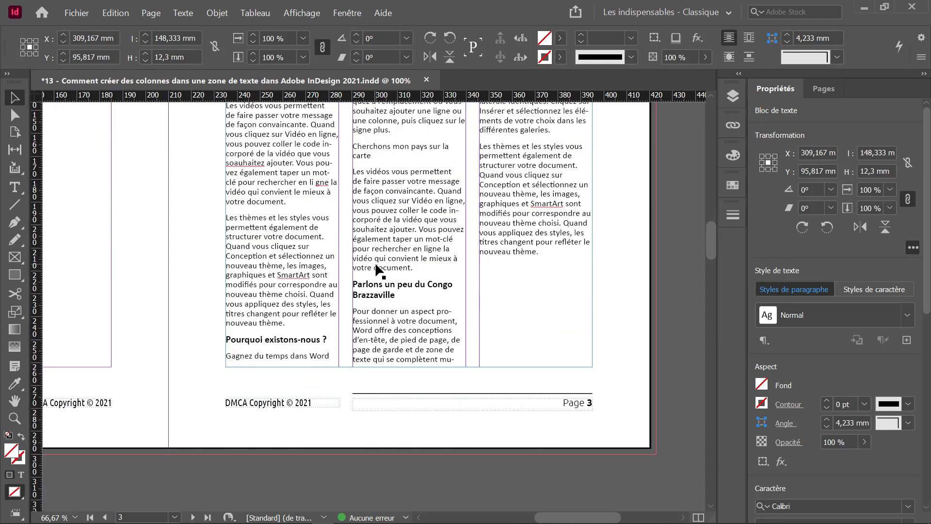
pyautogui.scroll(-5, 340, 291)
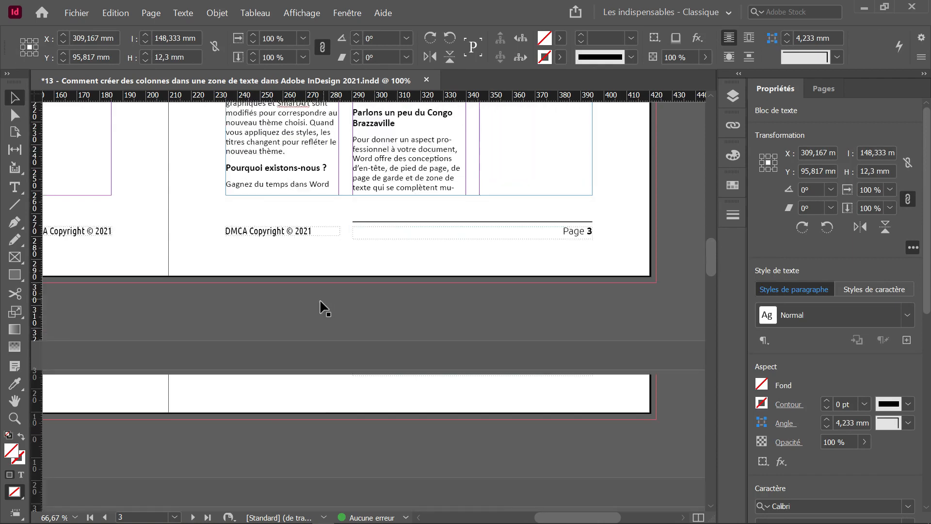
pyautogui.scroll(-2, 289, 309)
pyautogui.scroll(-1, 215, 343)
pyautogui.scroll(6, 312, 295)
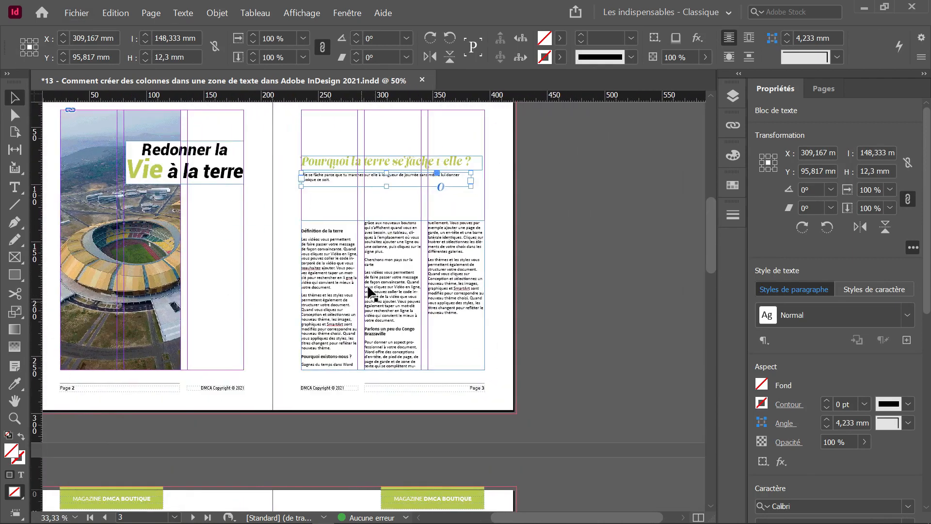
pyautogui.click(369, 291)
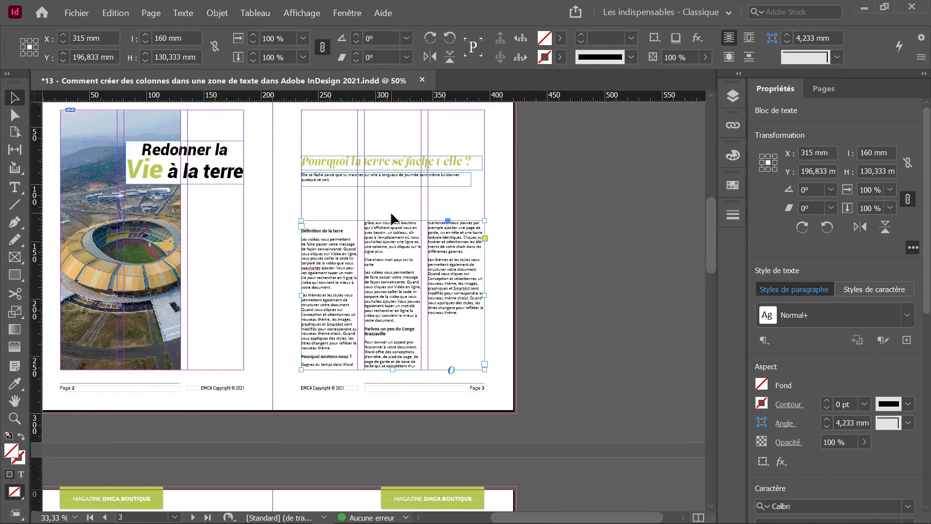
pyautogui.moveTo(390, 221); pyautogui.dragTo(390, 248)
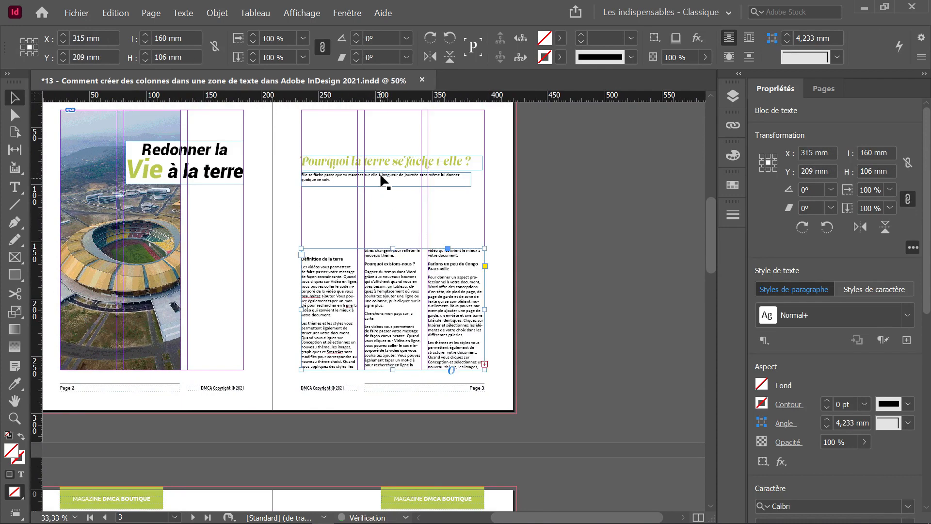
# Step: Move the page 3 title and introductory sentence frames down together, centring them at about Y 113 mm
pyautogui.click(386, 179)
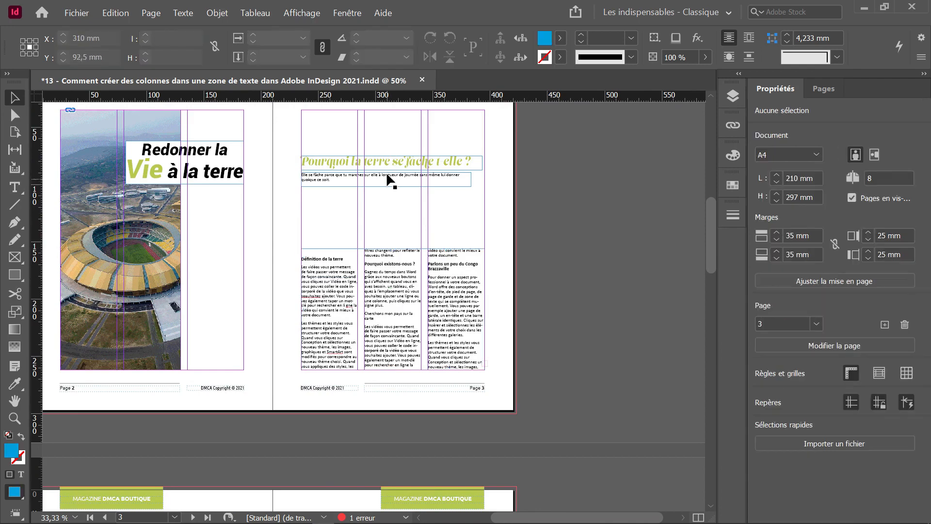
pyautogui.moveTo(389, 188)
pyautogui.mouseDown()
pyautogui.moveTo(395, 174)
pyautogui.moveTo(396, 193)
pyautogui.mouseUp()
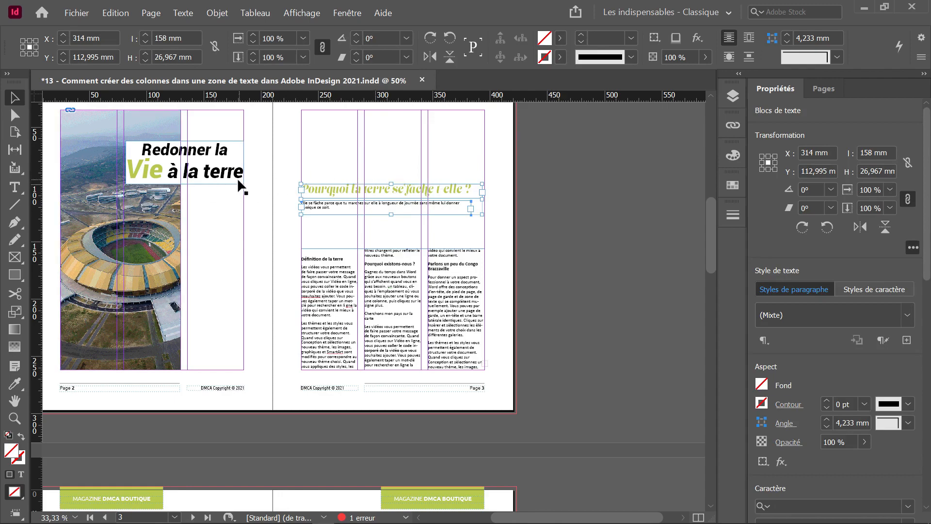
# Step: Raise the top edge of the three-column article frame on page 3, making it about 113.5 mm high
pyautogui.scroll(-1, 187, 128)
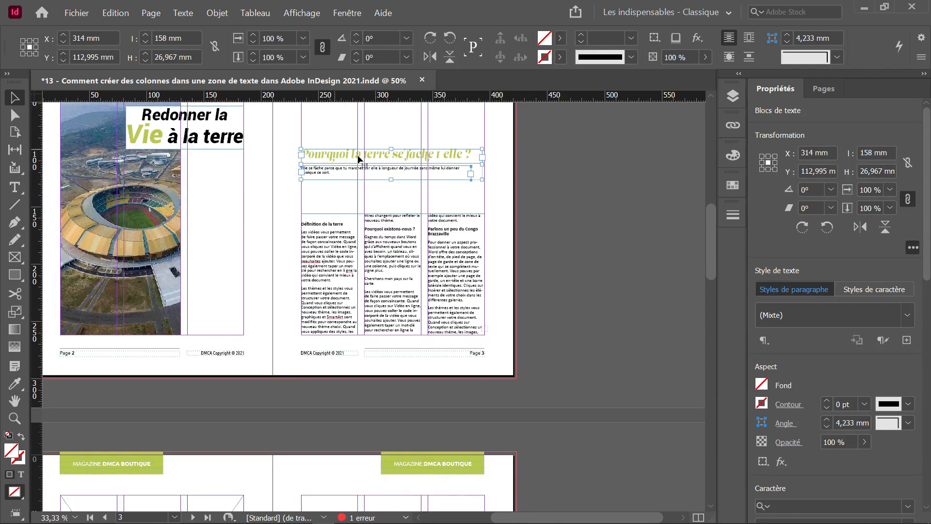
pyautogui.scroll(-3, 363, 162)
pyautogui.scroll(2, 364, 173)
pyautogui.click(351, 191)
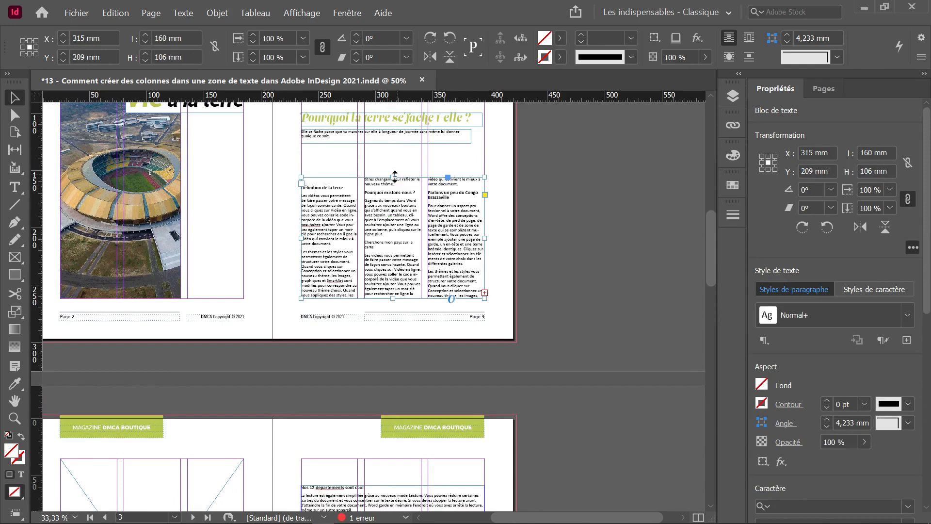
pyautogui.moveTo(392, 177); pyautogui.dragTo(392, 167)
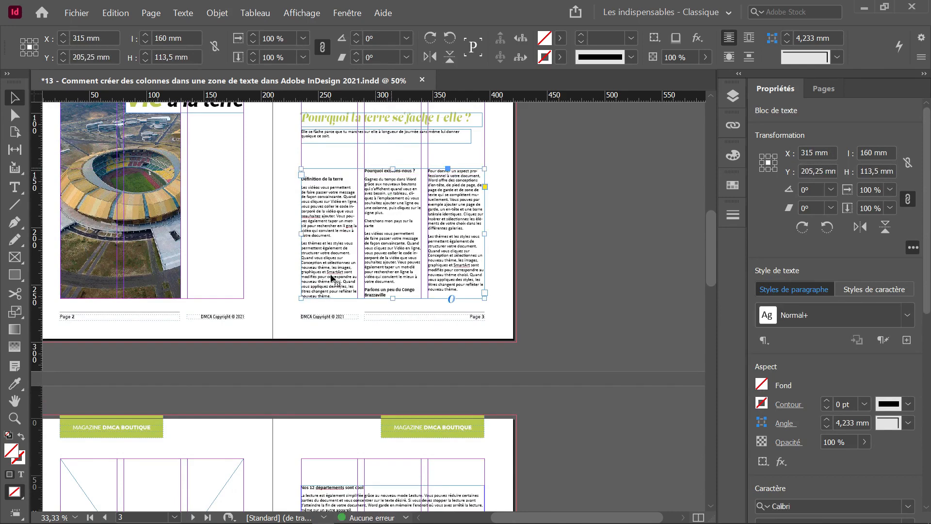
# Step: Divide the page 5 article frame starting with "Nos 12 départements sont cool" into 2 columns with a 6 mm gutter
pyautogui.scroll(-3, 333, 281)
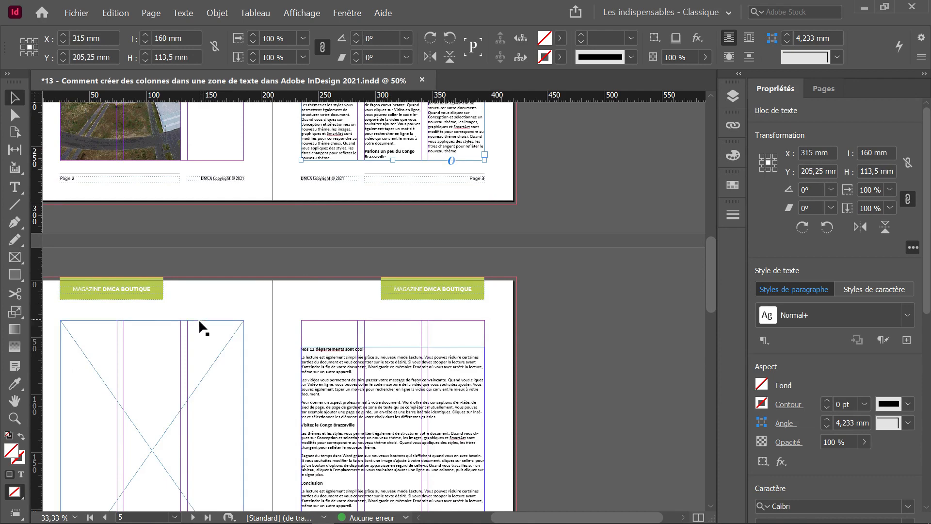
pyautogui.scroll(-4, 216, 312)
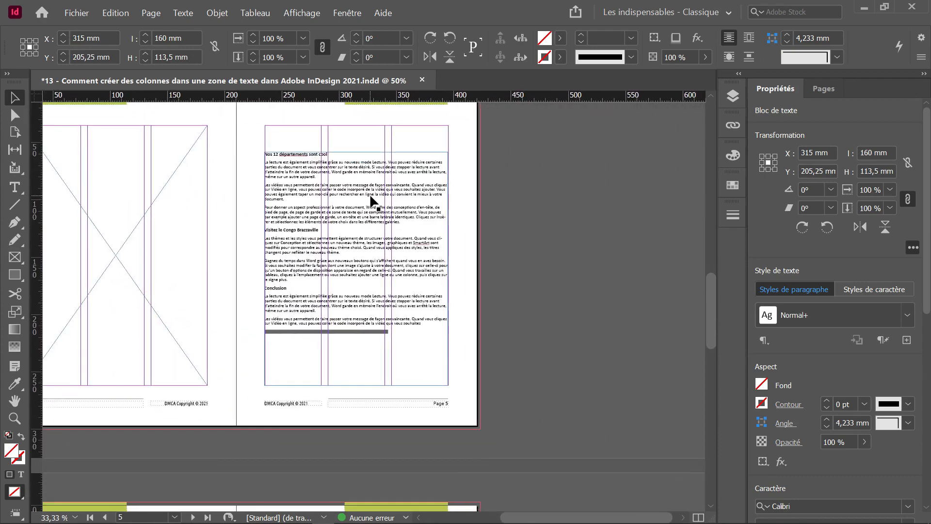
pyautogui.click(370, 201)
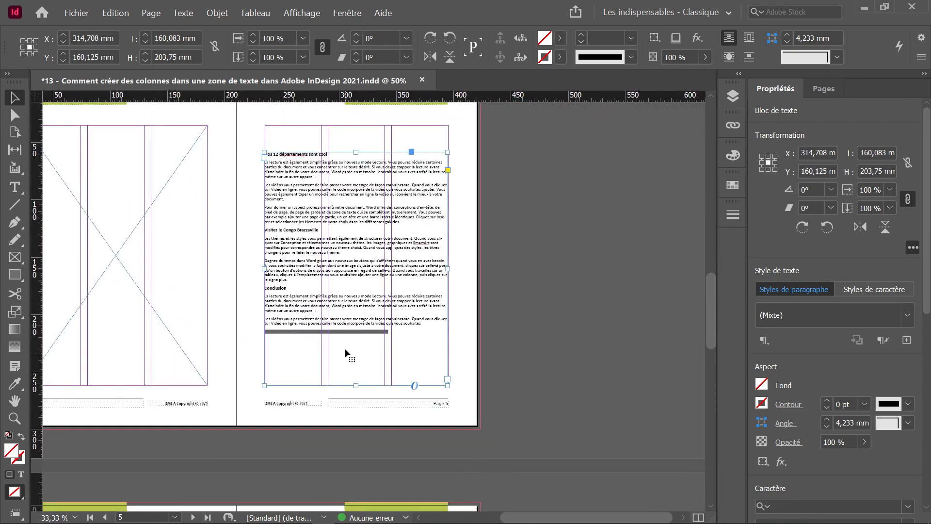
pyautogui.scroll(2, 345, 349)
pyautogui.scroll(-1, 328, 275)
pyautogui.scroll(5, 339, 229)
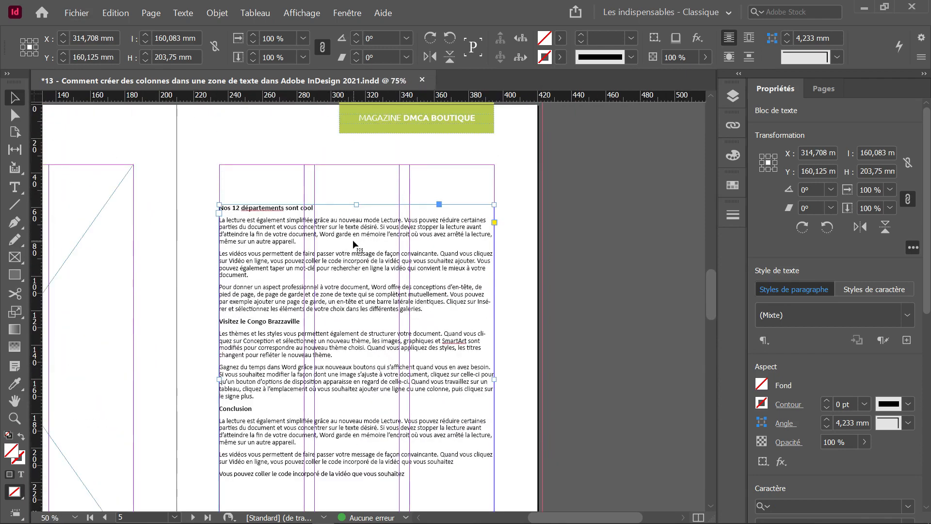
pyautogui.click(225, 13)
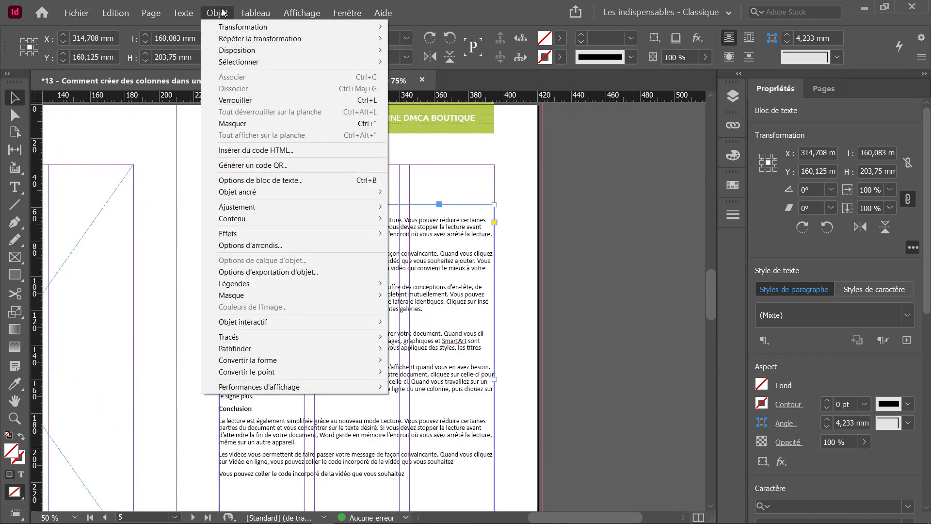
pyautogui.click(254, 181)
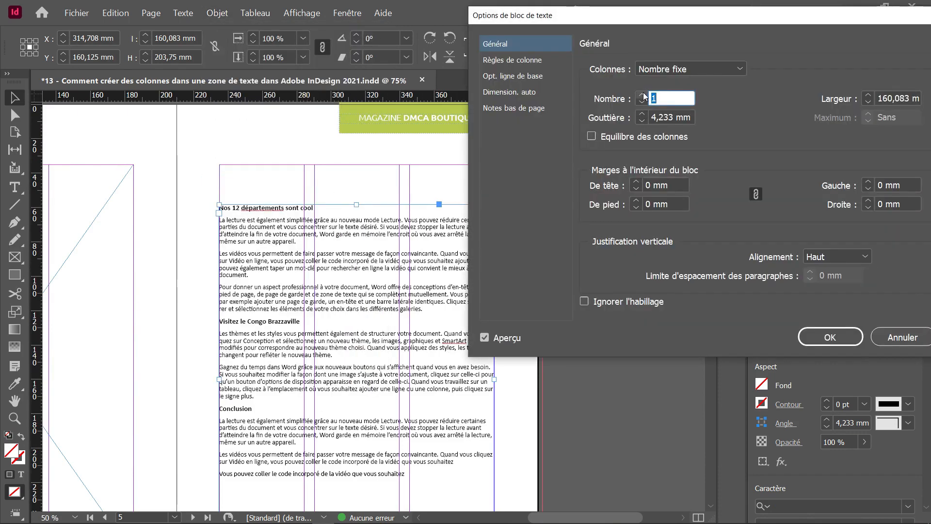
pyautogui.click(643, 95)
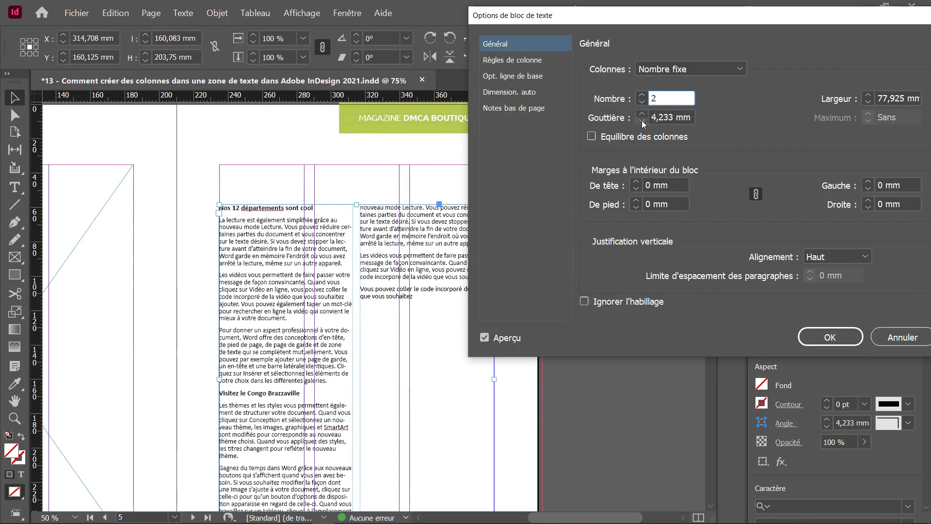
pyautogui.click(642, 113)
pyautogui.click(642, 113)
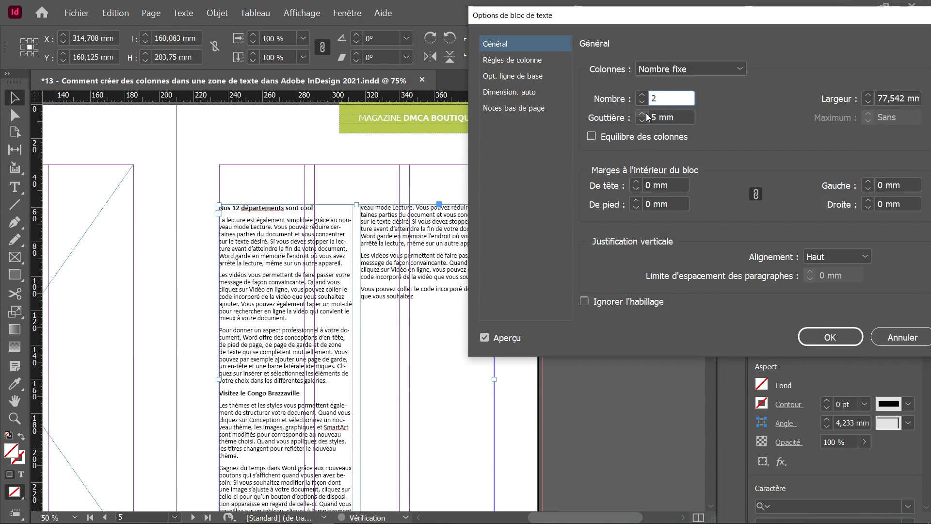
pyautogui.click(642, 113)
pyautogui.click(645, 123)
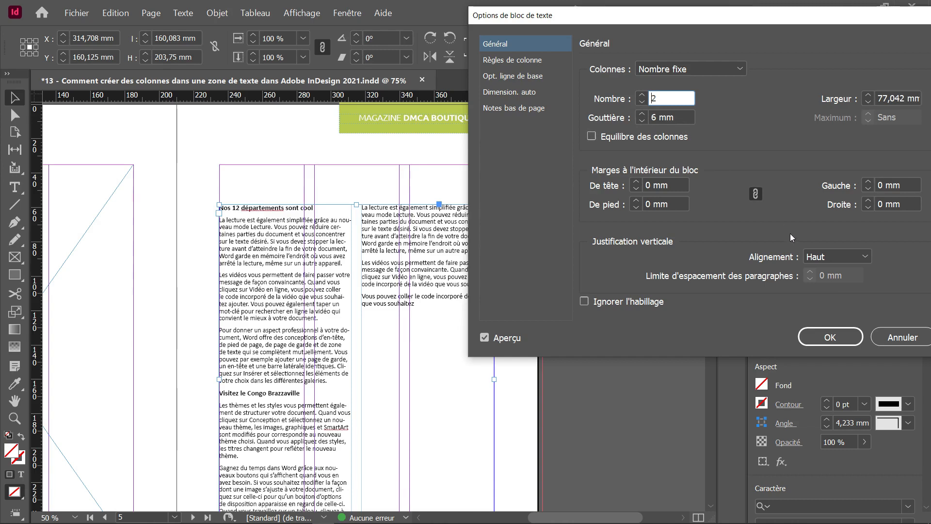
pyautogui.click(817, 334)
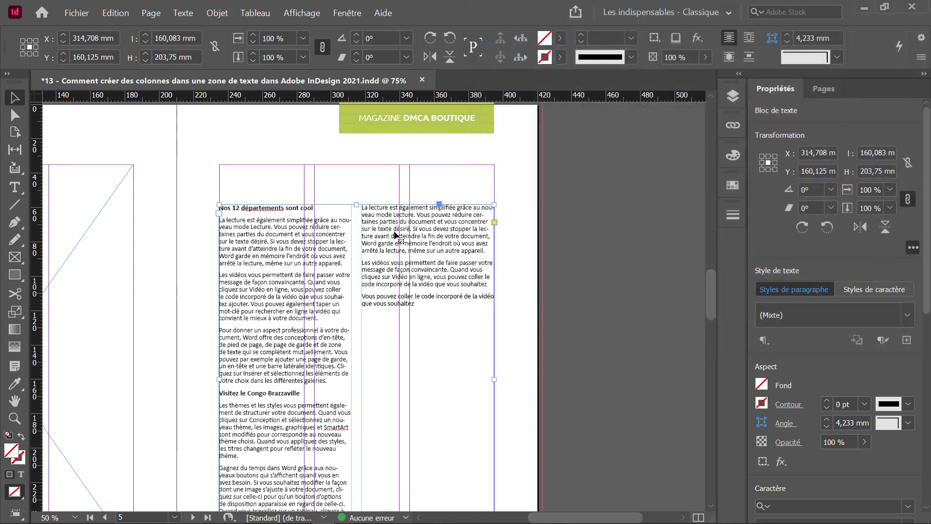
# Step: Shorten the two-column text frame on page 5 from its top edge to a height of about 148 mm
pyautogui.scroll(-1, 395, 233)
pyautogui.moveTo(359, 173); pyautogui.dragTo(356, 258)
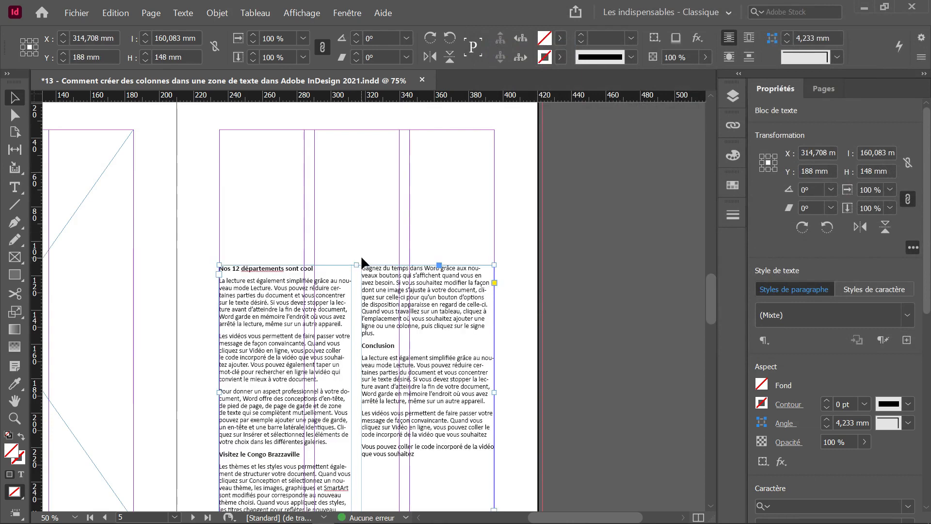
# Step: Draw a text frame about 160 by 47.5 mm above the page 5 article, reading "Nous sommes prêt à vous recevoir au Congo Brazzaville depuis 1960"
pyautogui.scroll(-1, 361, 257)
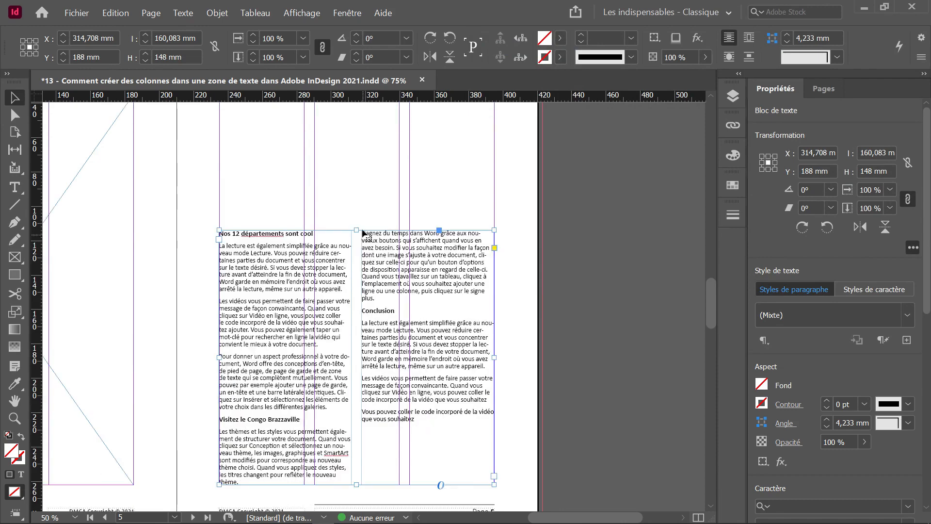
pyautogui.scroll(3, 237, 155)
pyautogui.click(15, 187)
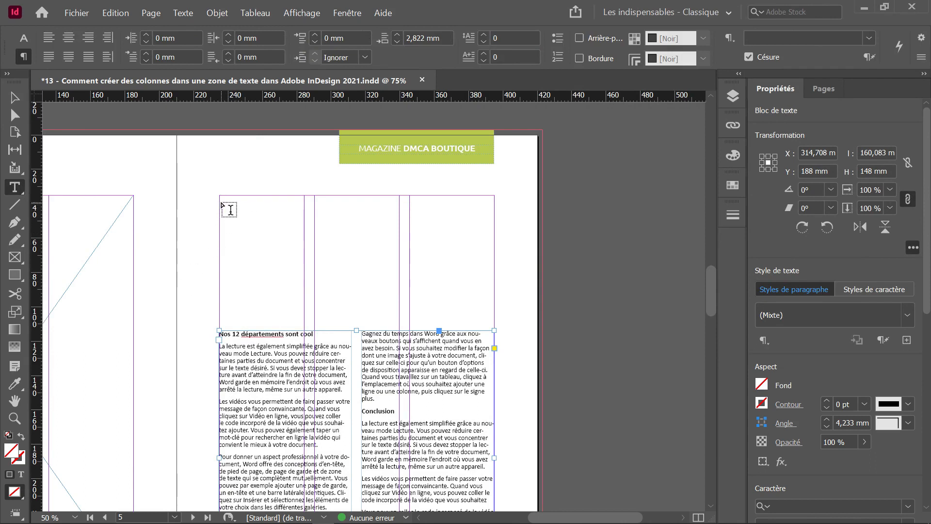
pyautogui.moveTo(220, 202); pyautogui.dragTo(494, 284)
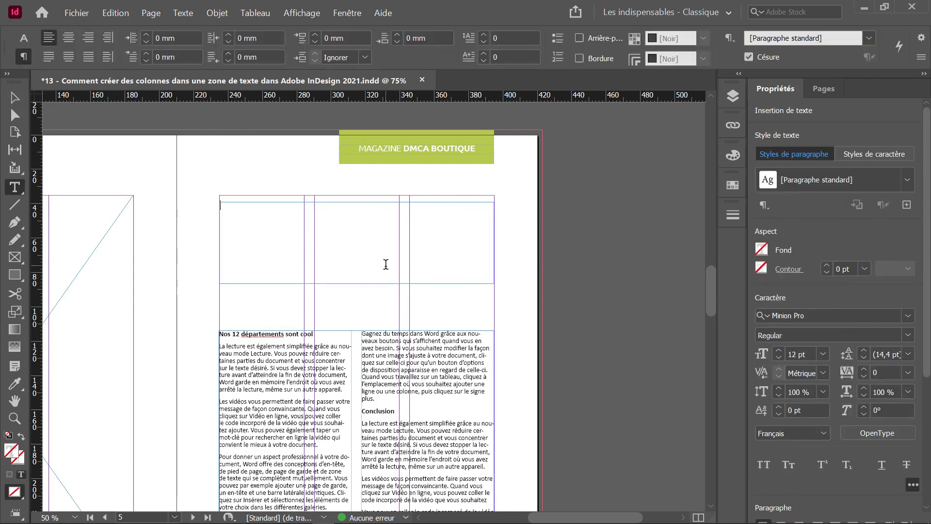
pyautogui.write('Nous sommes prêt ç')
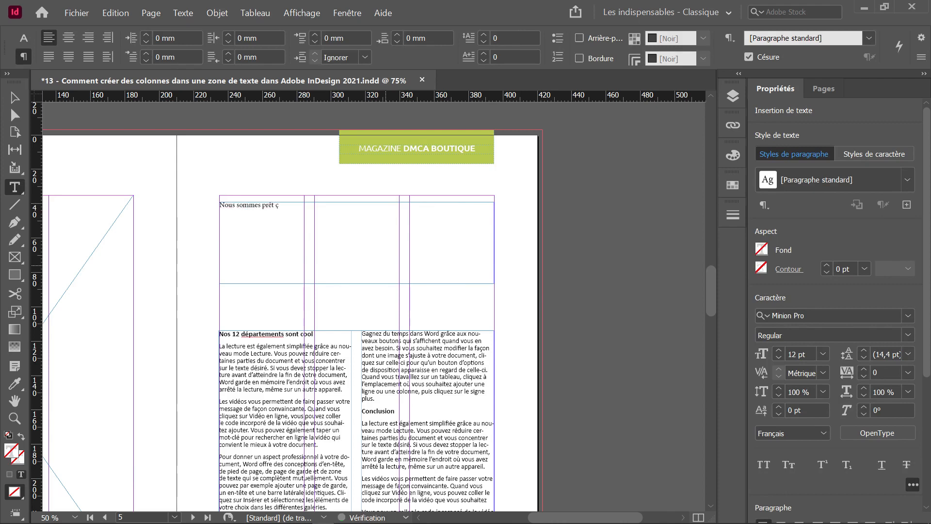
pyautogui.press('BackSpace')
pyautogui.write('à yo')
pyautogui.write('us recevoir au Congo Brazza')
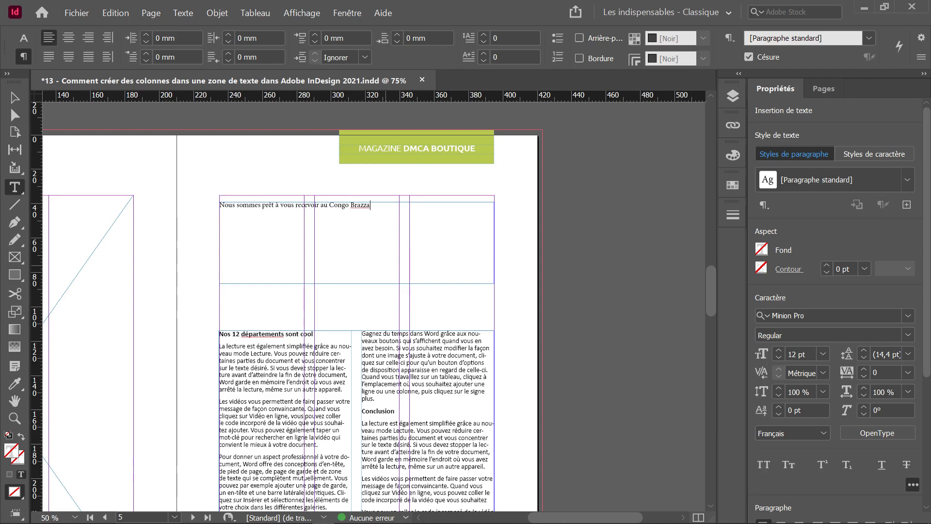
pyautogui.write('ville depuis 1960')
pyautogui.press('Escape')
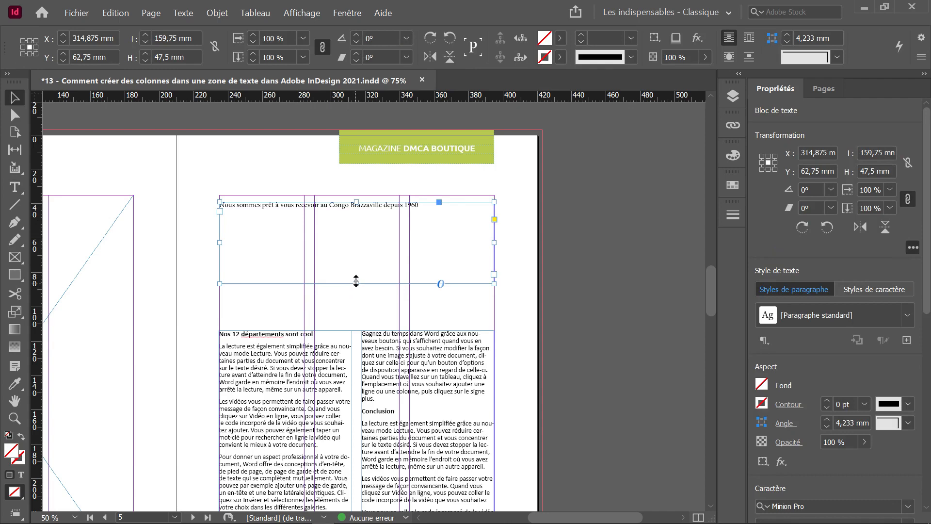
# Step: Shorten the new sentence frame to about 11 mm high and duplicate it just below with the text "On y mage bio"
pyautogui.moveTo(357, 284); pyautogui.dragTo(365, 244)
pyautogui.doubleClick(365, 239)
pyautogui.hotkey('ctrl', 'a')
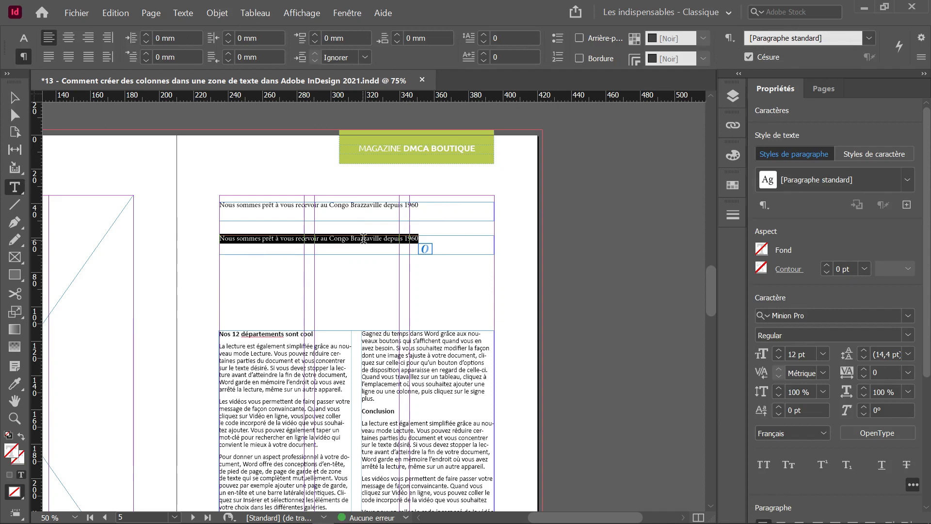
pyautogui.write('O')
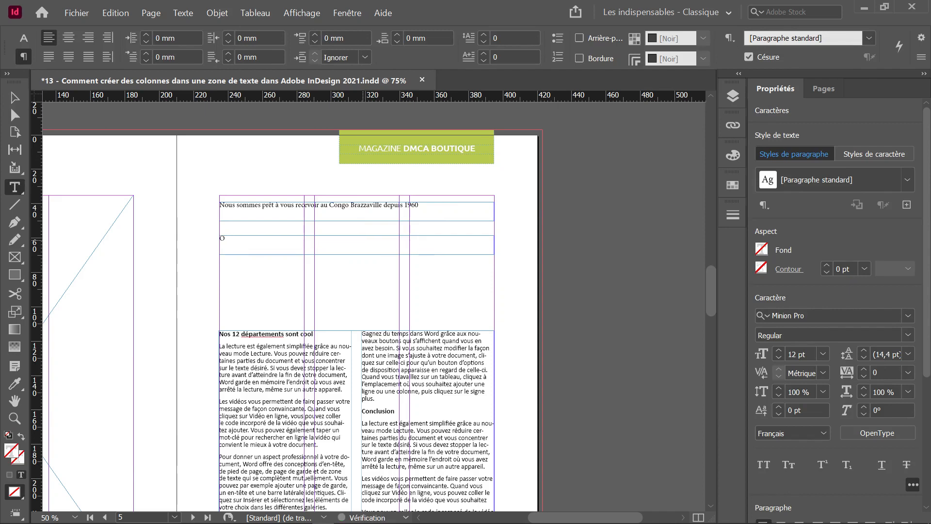
pyautogui.write('n y mage bio')
pyautogui.press('Escape')
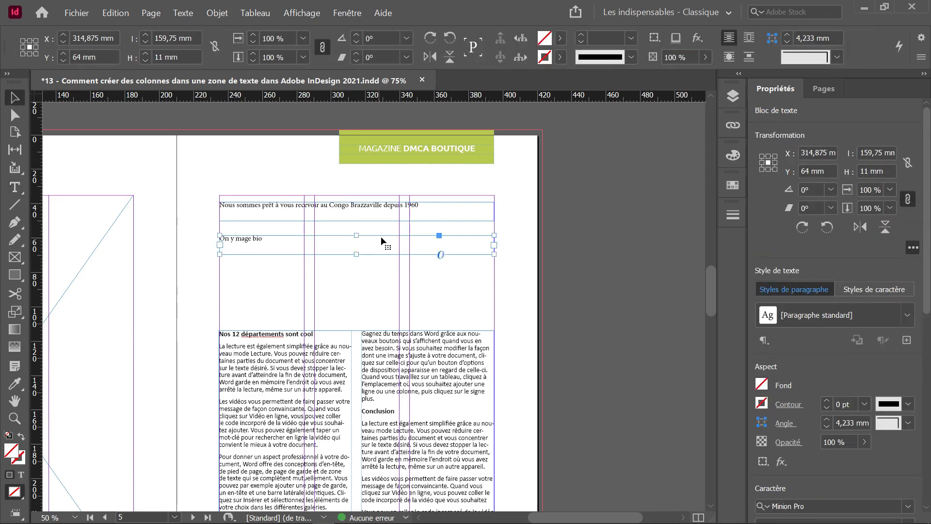
# Step: Try to copy the page 3 title's formatting onto the "On y mage bio" frame with the Eyedropper tool
pyautogui.scroll(-1, 380, 237)
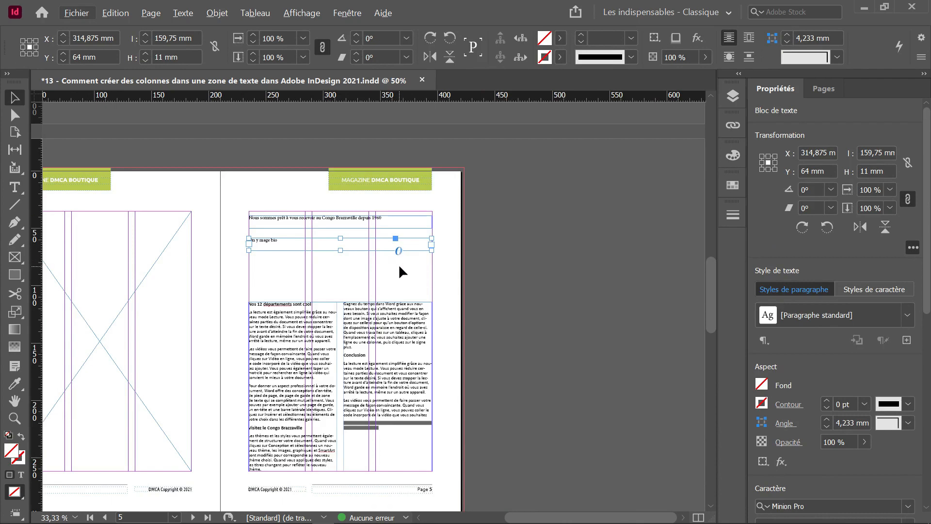
pyautogui.scroll(-1, 398, 263)
pyautogui.scroll(3, 397, 262)
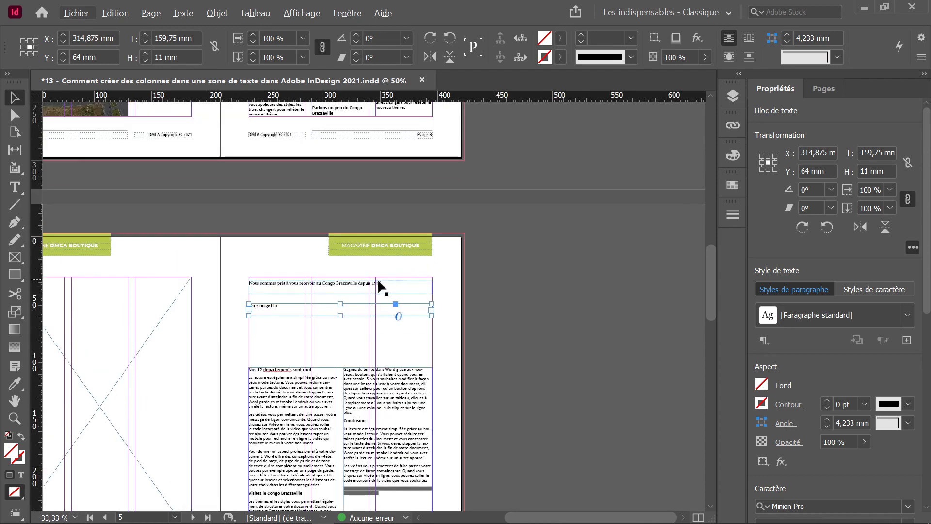
pyautogui.scroll(1, 354, 295)
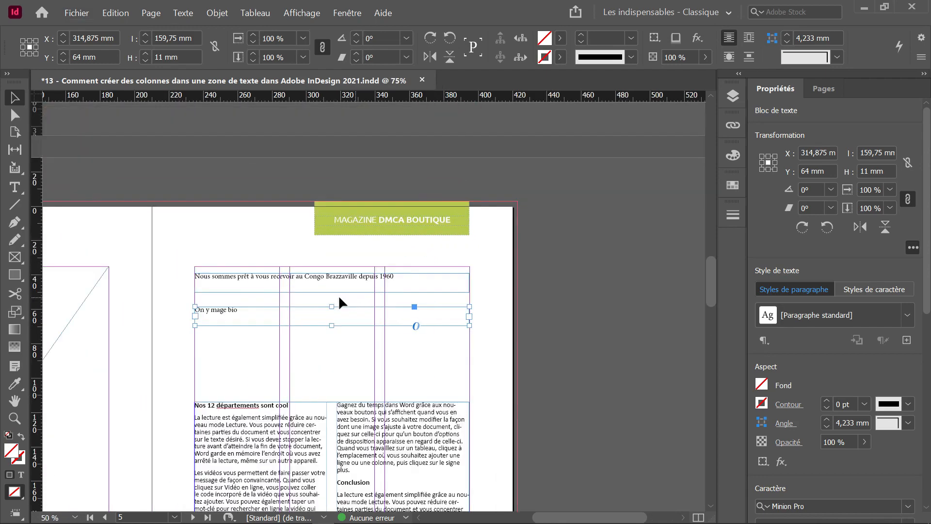
pyautogui.scroll(1, 340, 299)
pyautogui.scroll(-2, 291, 291)
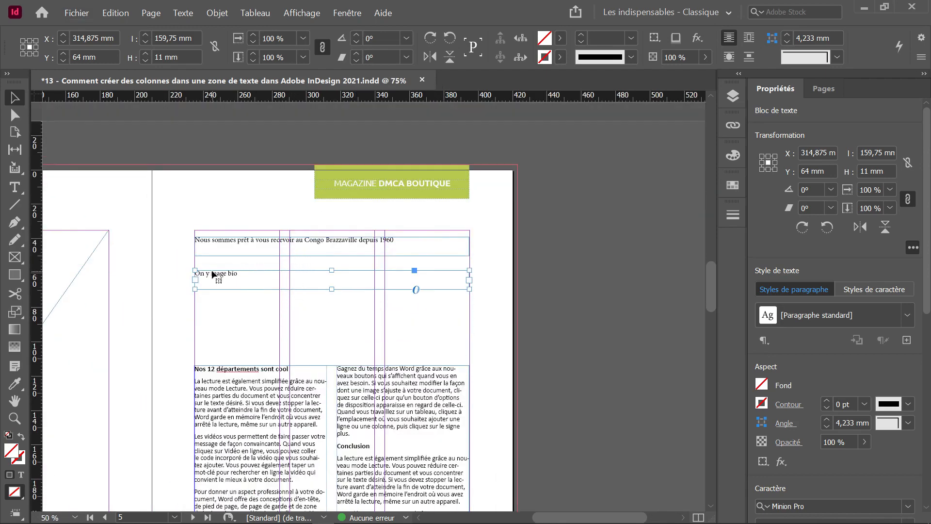
pyautogui.scroll(2, 224, 291)
pyautogui.scroll(7, 252, 300)
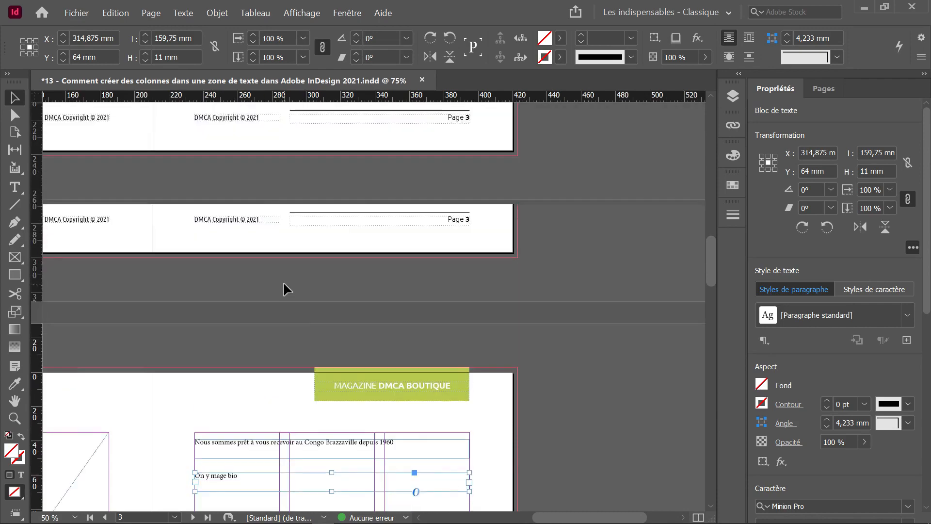
pyautogui.press('i')
pyautogui.scroll(4, 339, 242)
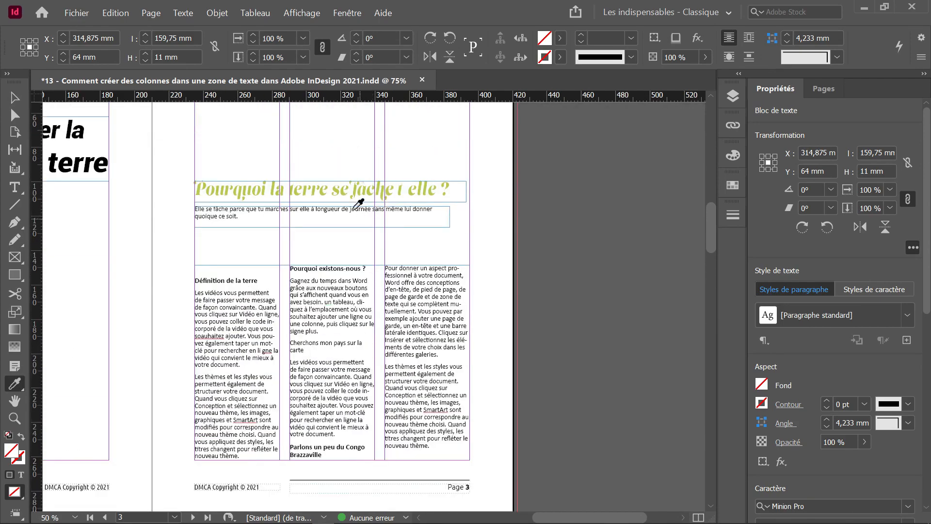
pyautogui.click(342, 187)
pyautogui.scroll(-19, 315, 291)
pyautogui.scroll(-2, 311, 290)
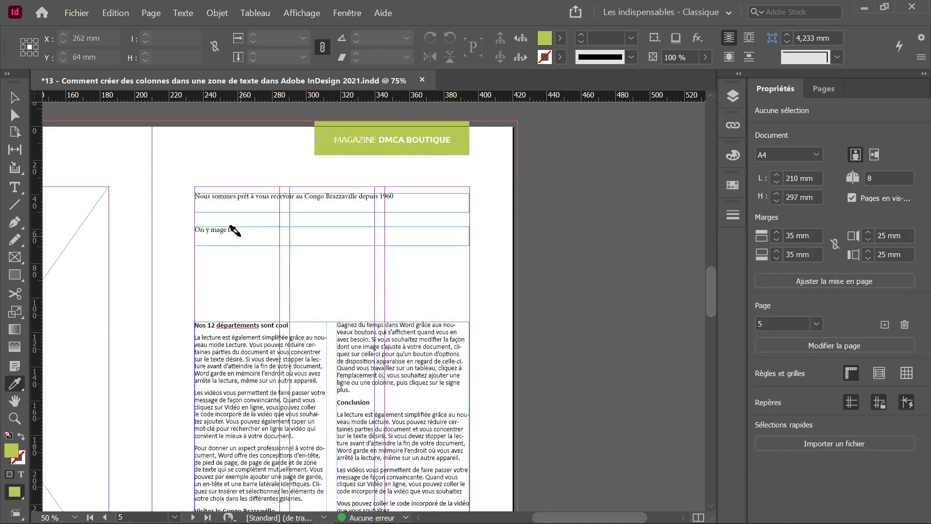
pyautogui.press('v')
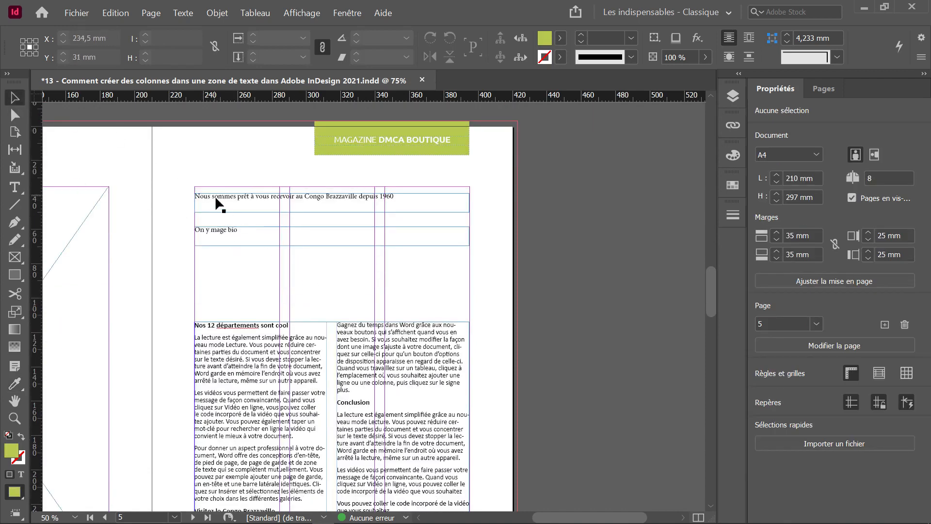
# Step: Apply the formatting of the page 3 title "Pourquoi la terre se fâche t elle ?" to the text "On y mage bio" with the Eyedropper
pyautogui.click(240, 232)
pyautogui.doubleClick(240, 235)
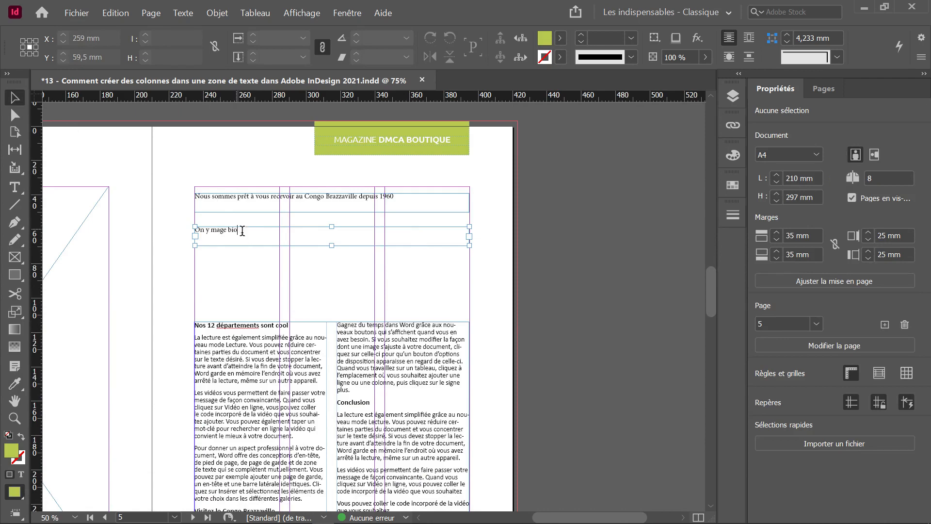
pyautogui.moveTo(240, 231); pyautogui.dragTo(191, 230)
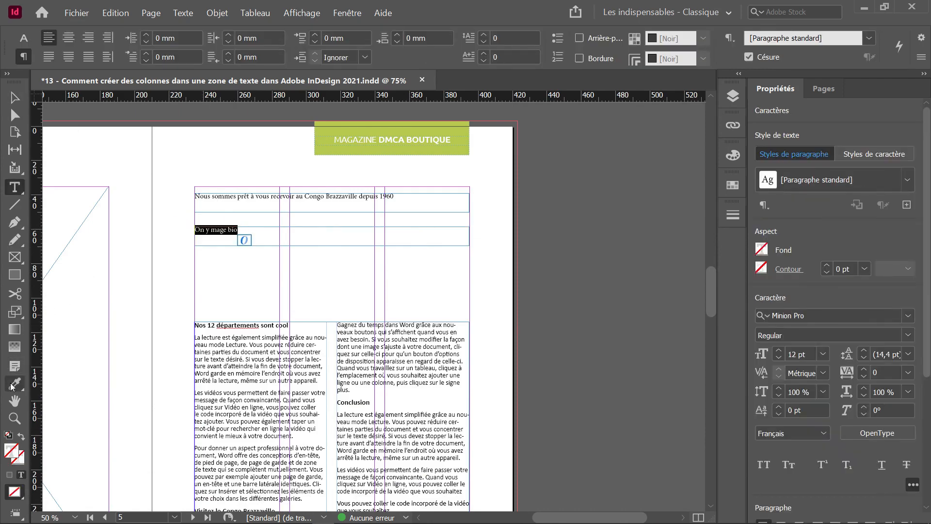
pyautogui.click(14, 383)
pyautogui.scroll(5, 534, 199)
pyautogui.scroll(4, 477, 202)
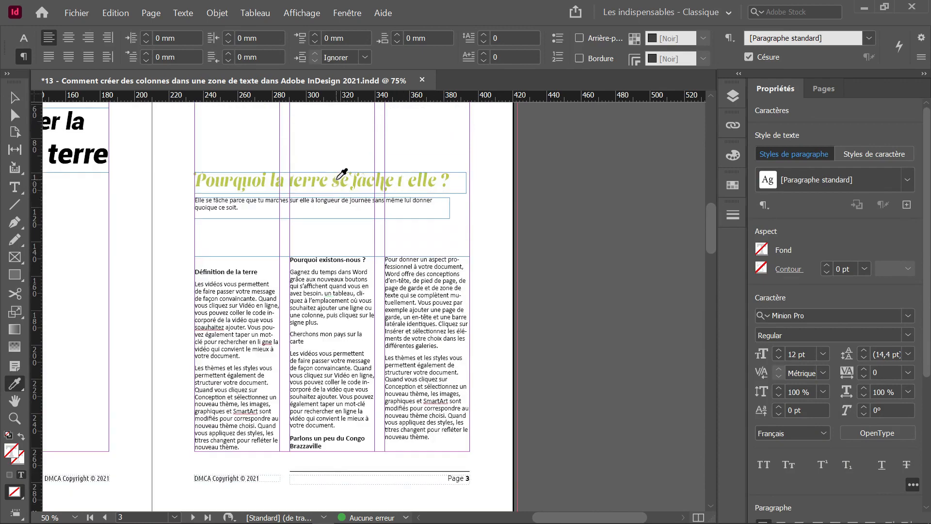
pyautogui.click(333, 181)
pyautogui.scroll(-3, 329, 272)
pyautogui.scroll(-8, 330, 281)
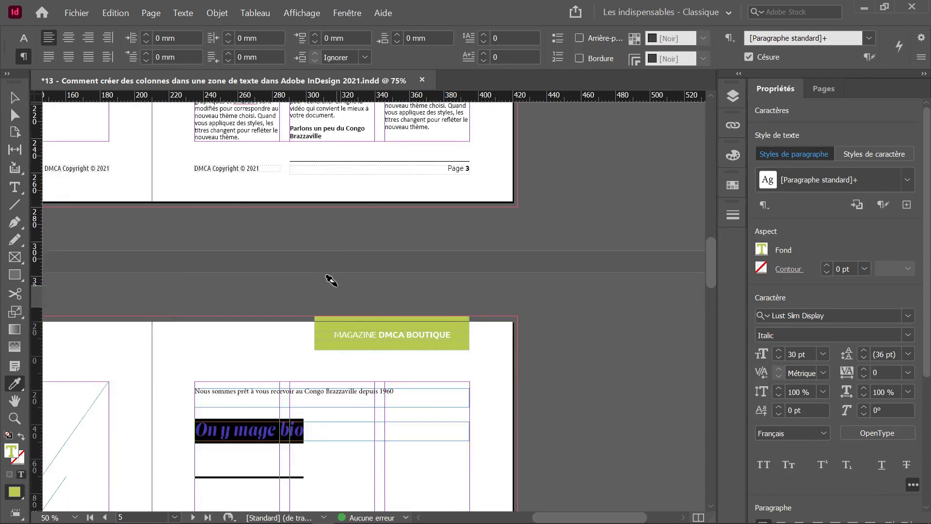
pyautogui.hotkey('ctrl', 'shift', 'a')
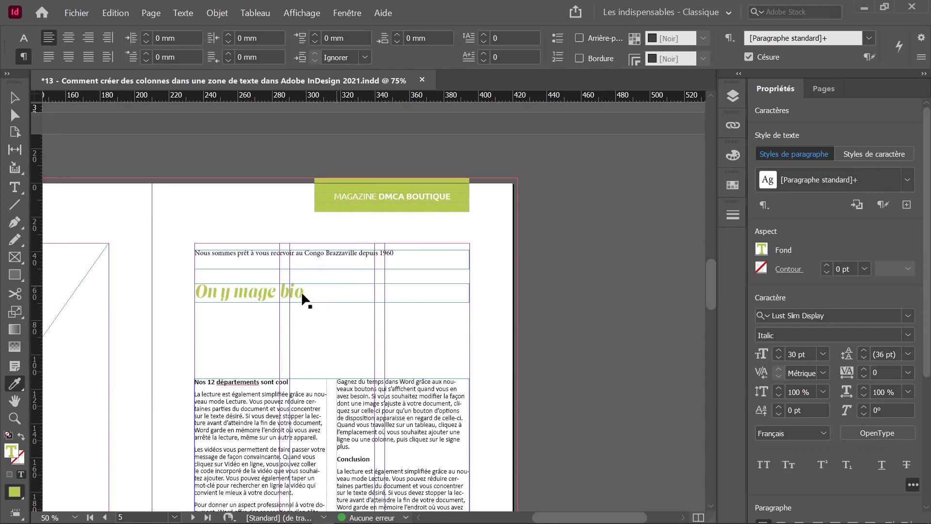
# Step: Move the "On y mage bio" title frame slightly down on page 5 and select the sentence frame above it
pyautogui.press('v')
pyautogui.click(353, 287)
pyautogui.moveTo(277, 293); pyautogui.dragTo(275, 312)
pyautogui.click(286, 260)
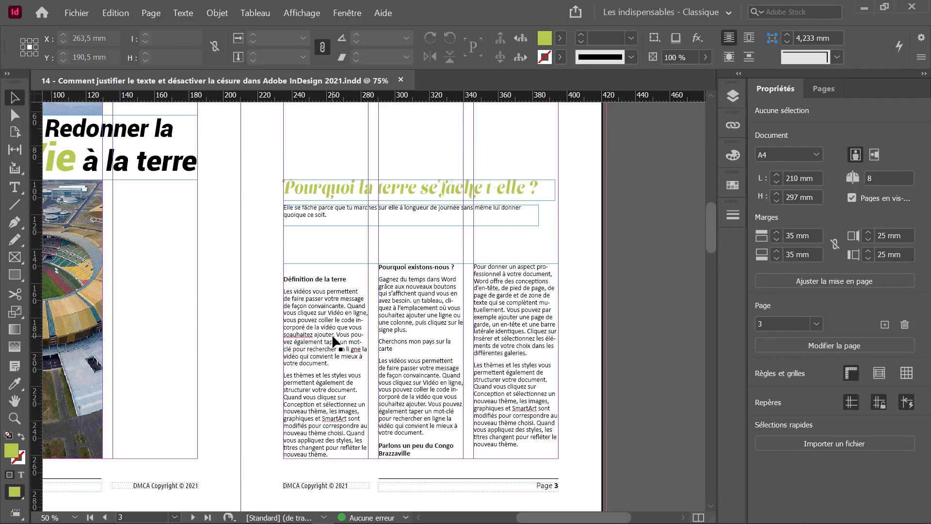
# Step: Set all the article text in the three-column frame on page 3 to the Ubuntu Regular font
pyautogui.scroll(1, 334, 342)
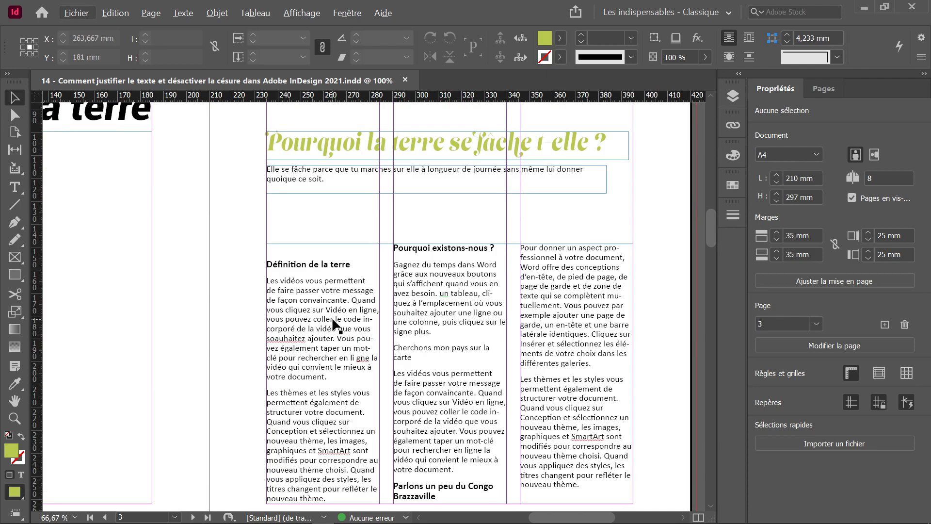
pyautogui.scroll(-3, 378, 276)
pyautogui.doubleClick(375, 247)
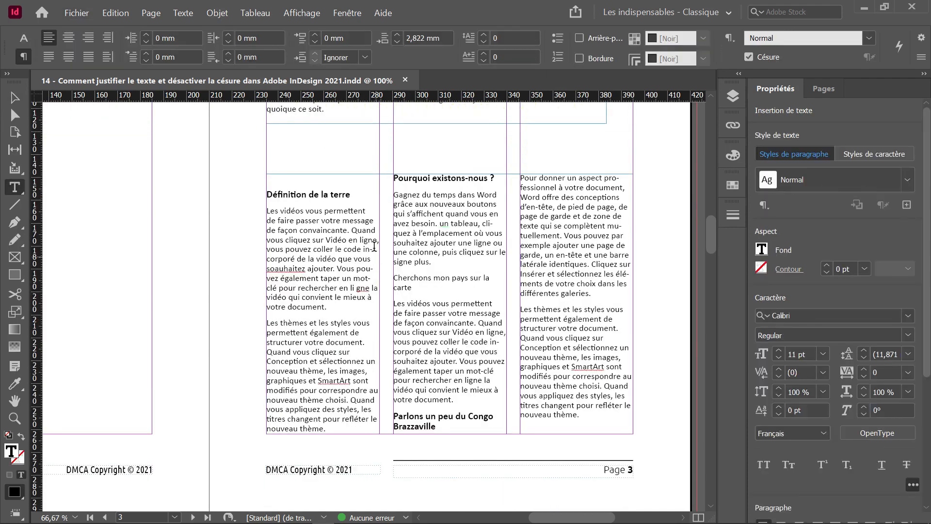
pyautogui.doubleClick(334, 215)
pyautogui.tripleClick(334, 215)
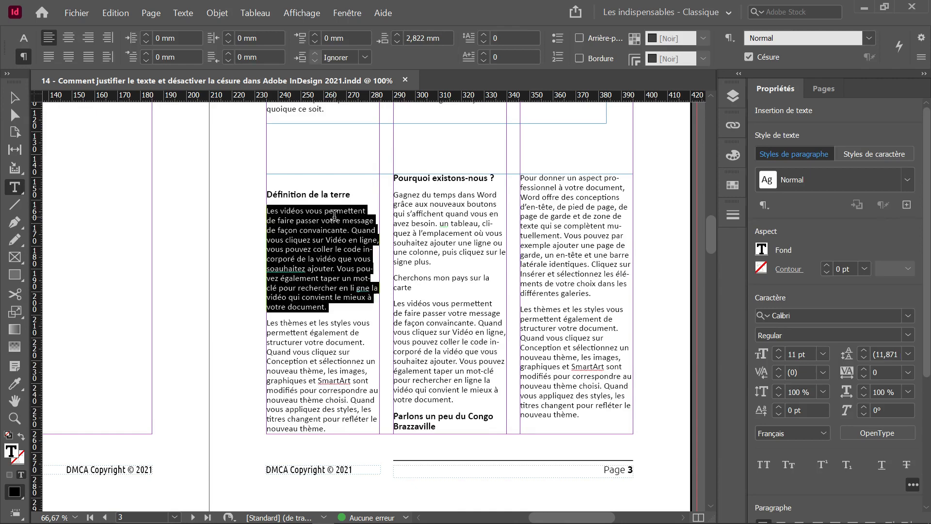
pyautogui.hotkey('ctrl', 'a')
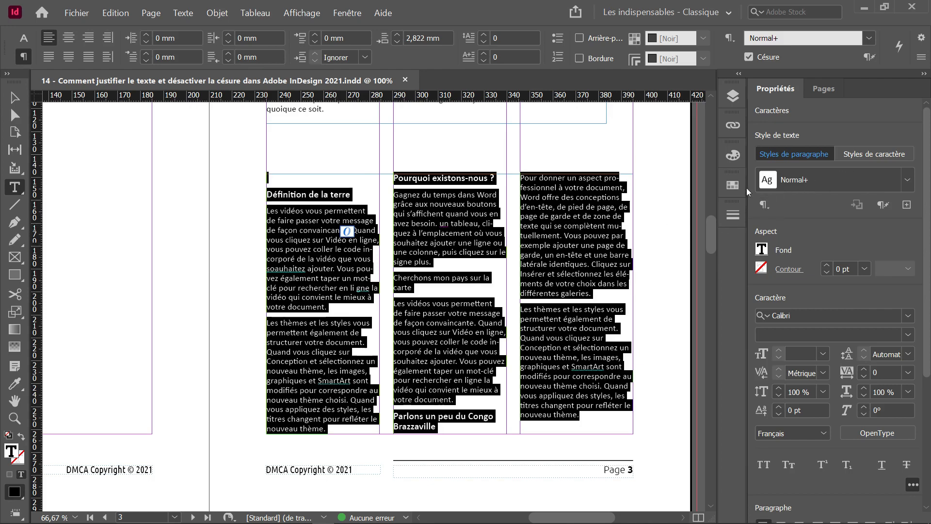
pyautogui.click(802, 314)
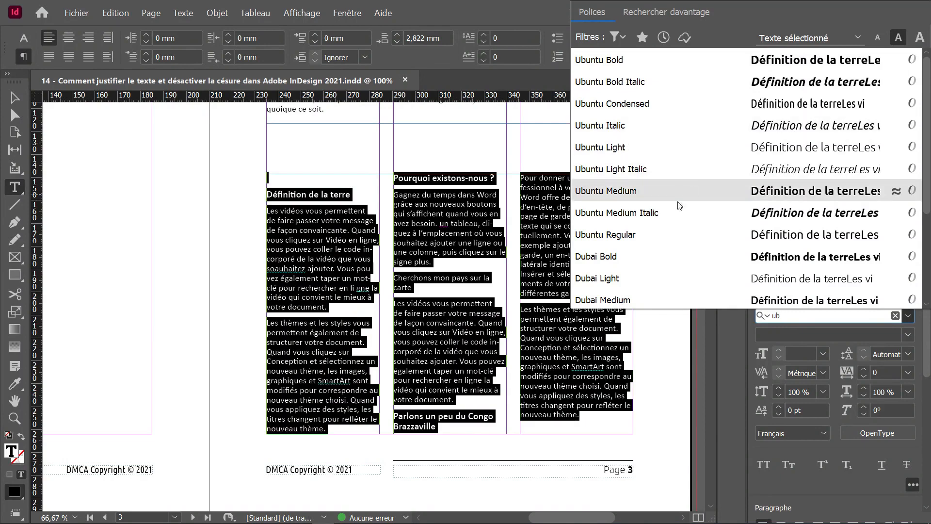
pyautogui.click(672, 240)
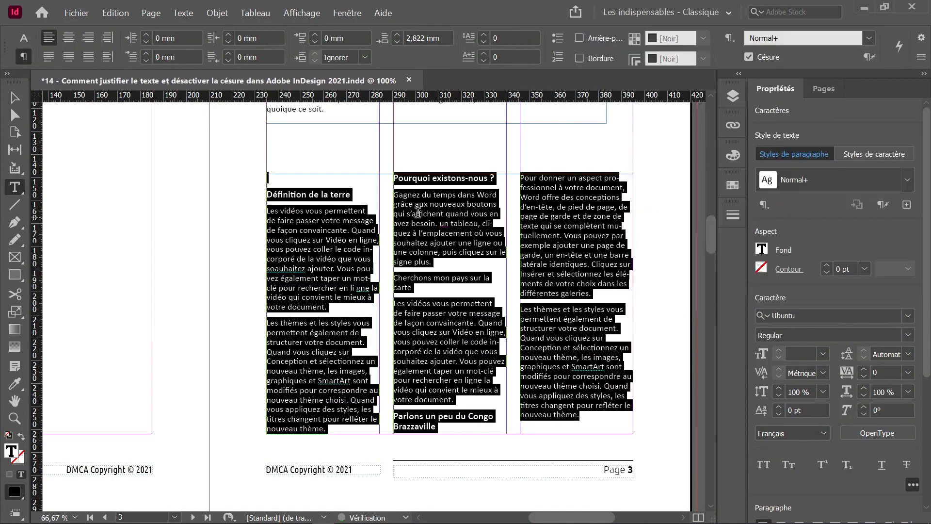
# Step: Delete the empty paragraph above the heading "Définition de la terre" in the page 3 article
pyautogui.click(285, 184)
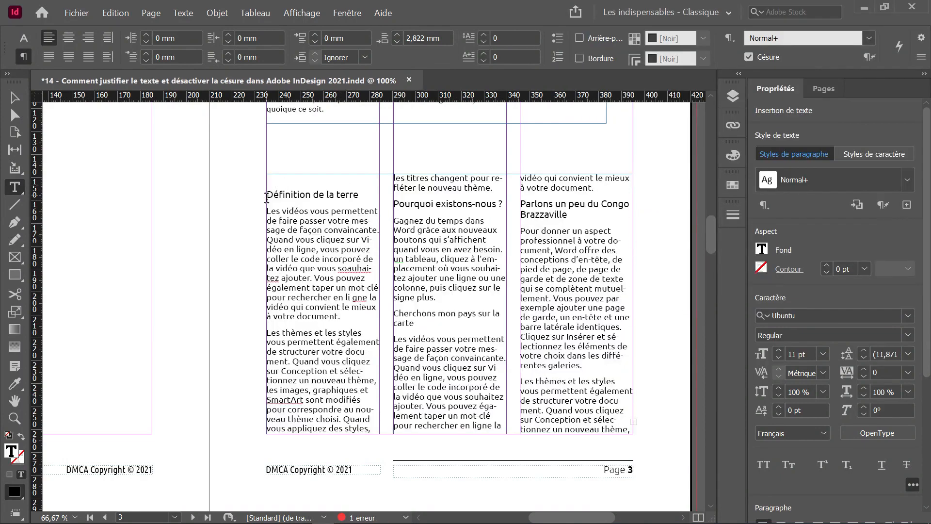
pyautogui.press('Delete')
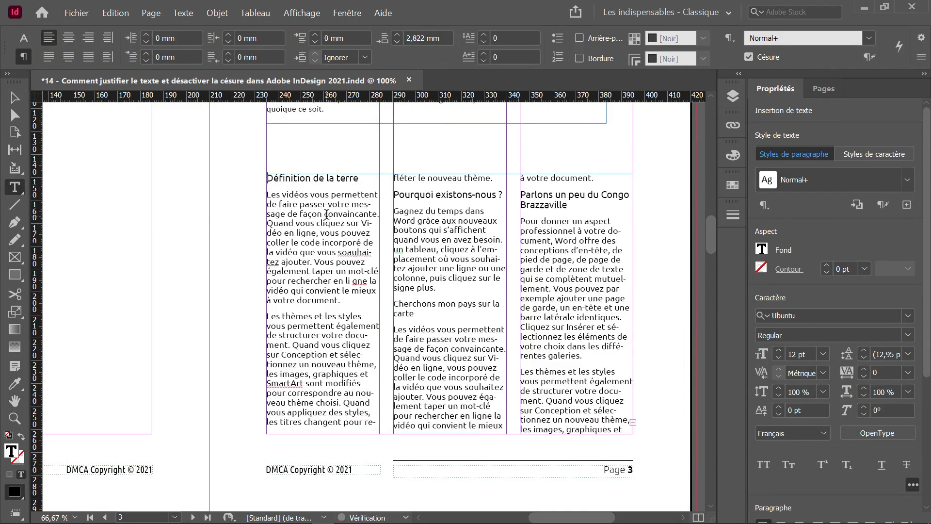
pyautogui.click(315, 186)
pyautogui.click(315, 178)
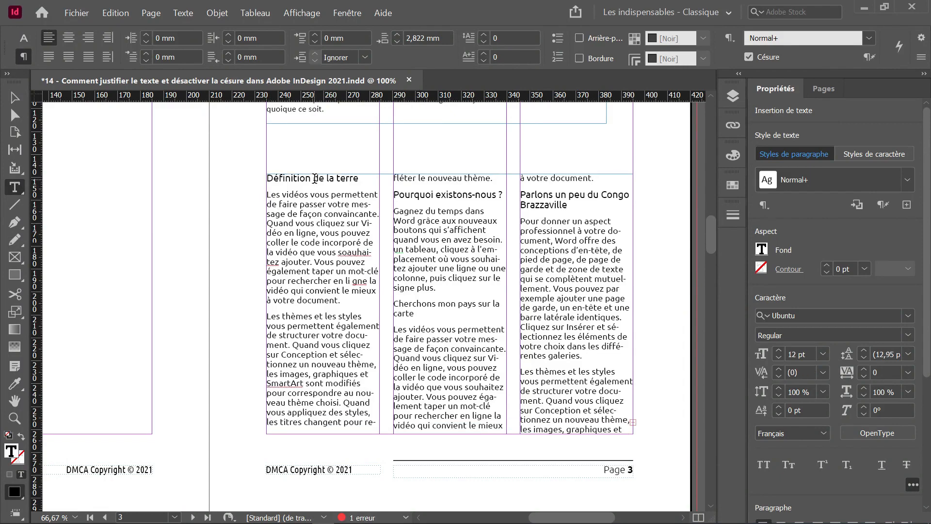
pyautogui.click(345, 178)
pyautogui.scroll(-3, 357, 187)
pyautogui.scroll(4, 357, 205)
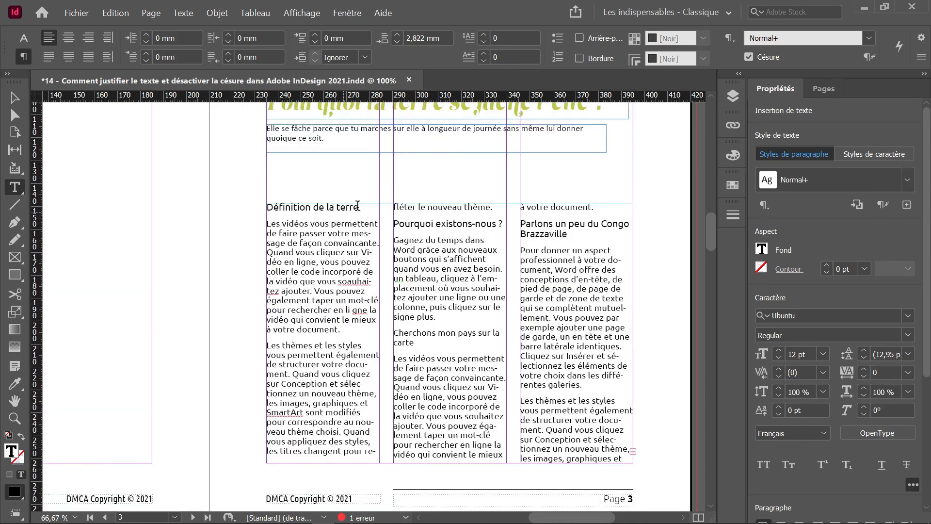
pyautogui.click(416, 233)
pyautogui.click(417, 228)
pyautogui.moveTo(274, 206); pyautogui.dragTo(300, 208)
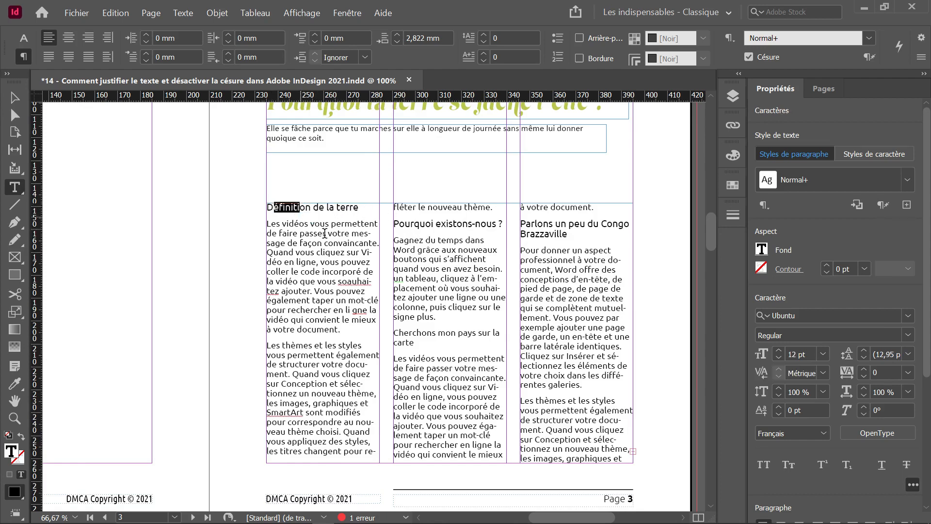
# Step: Set all the article text in the three-column frame on page 3 to a size of 10 pt
pyautogui.click(325, 237)
pyautogui.hotkey('ctrl', 'a')
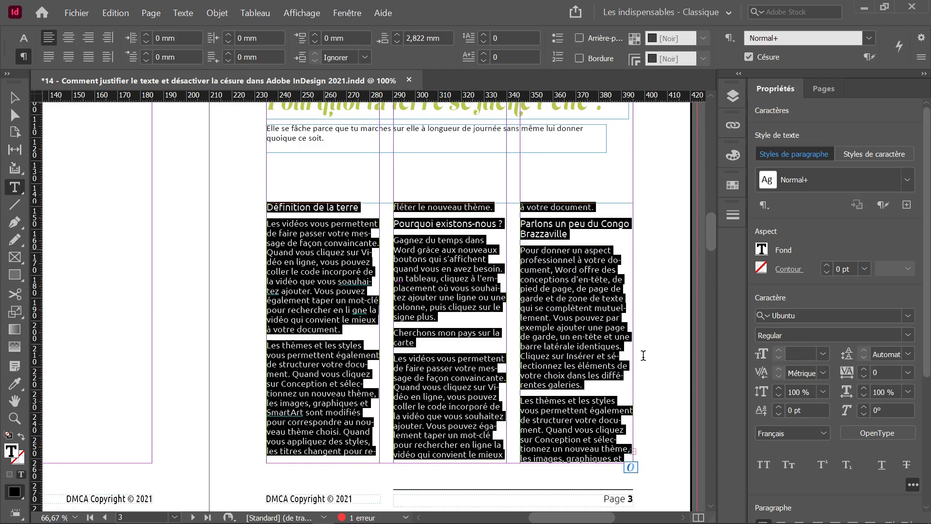
pyautogui.click(825, 354)
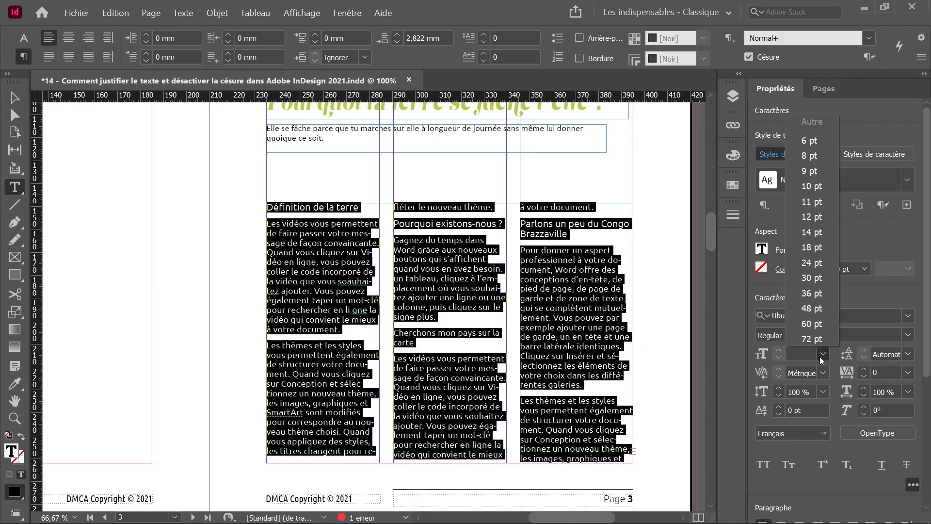
pyautogui.click(810, 186)
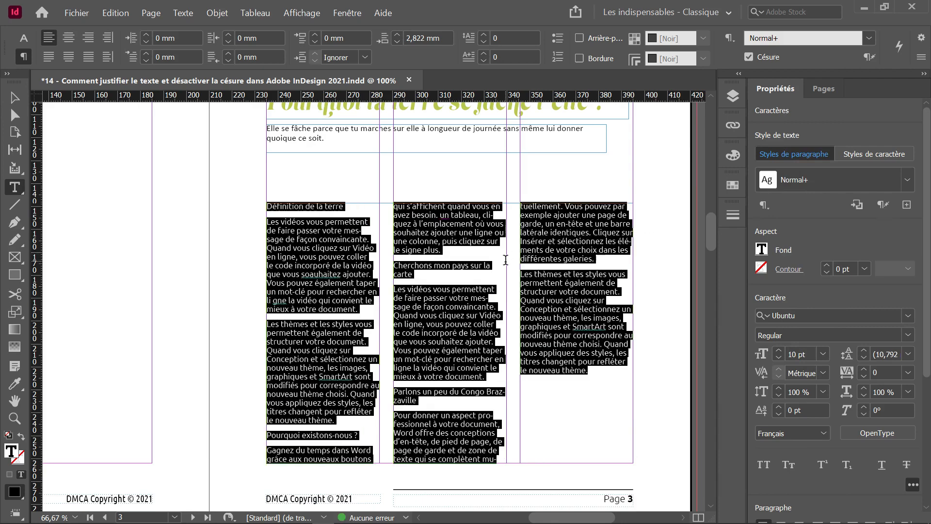
pyautogui.click(488, 266)
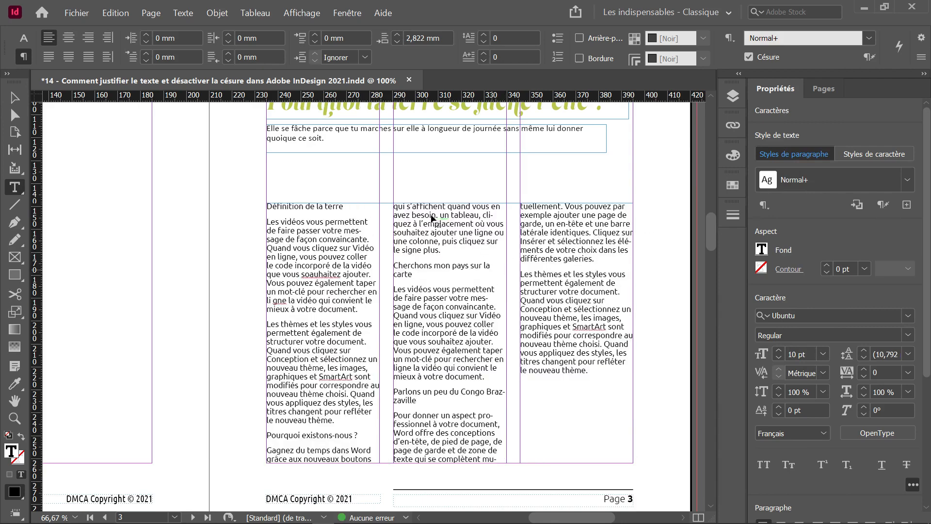
pyautogui.click(432, 219)
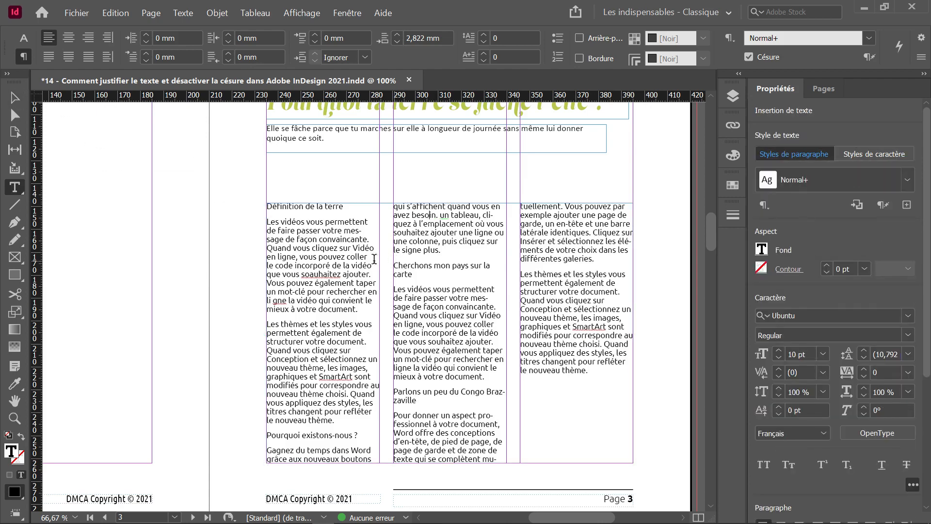
# Step: Justify all the page 3 article text with the last line of each paragraph aligned left
pyautogui.hotkey('ctrl', 'a')
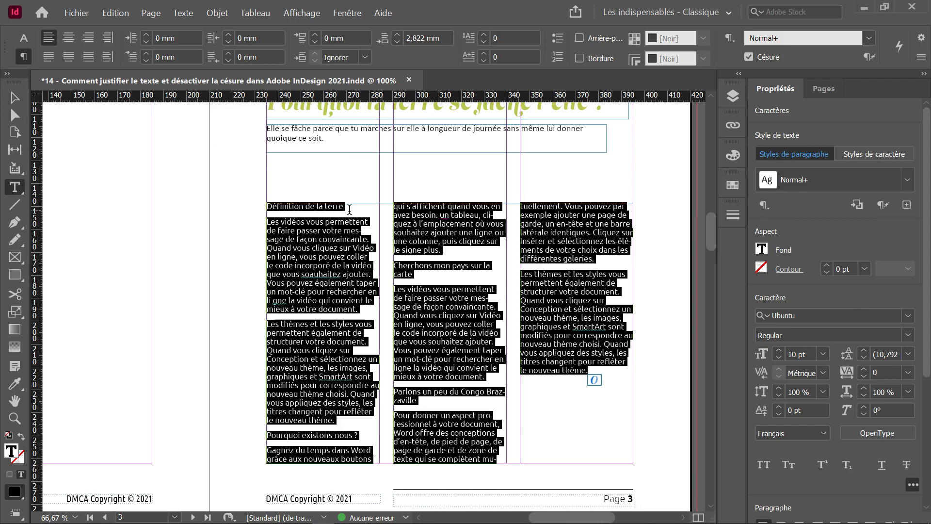
pyautogui.click(23, 39)
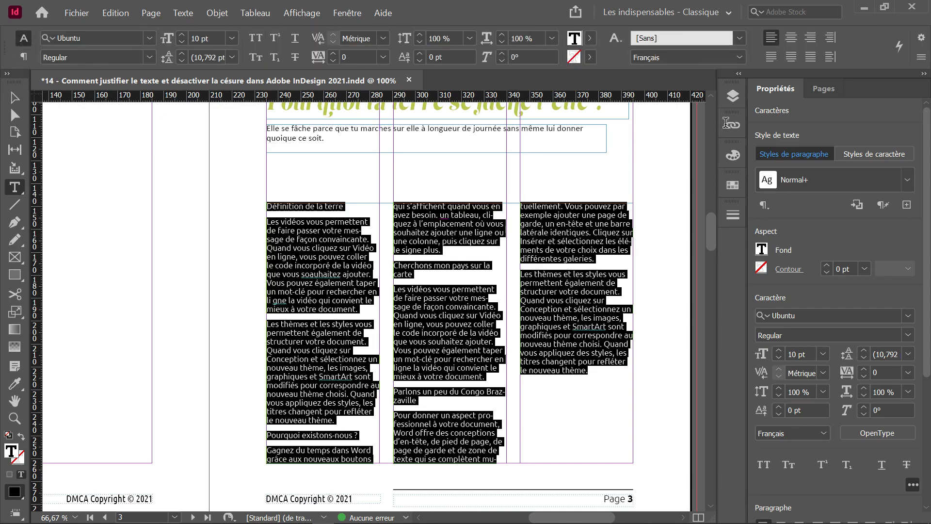
pyautogui.click(23, 56)
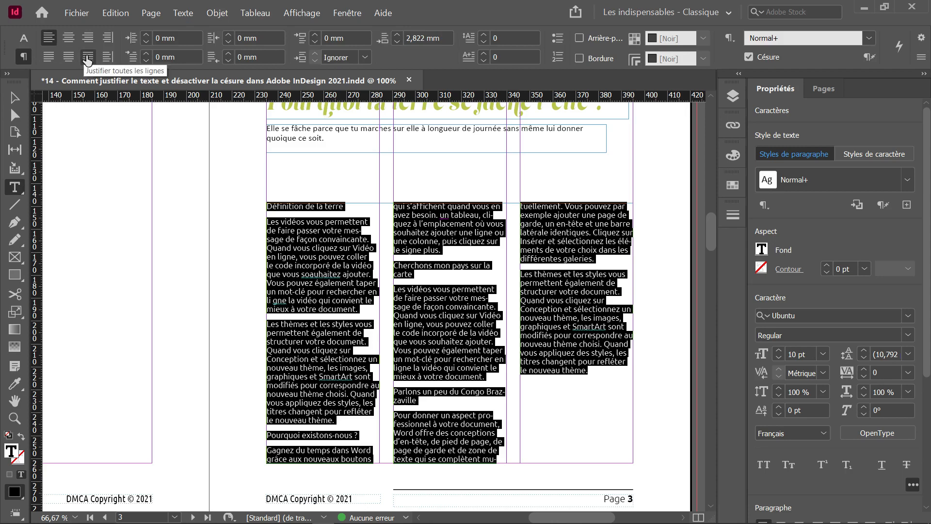
pyautogui.click(49, 58)
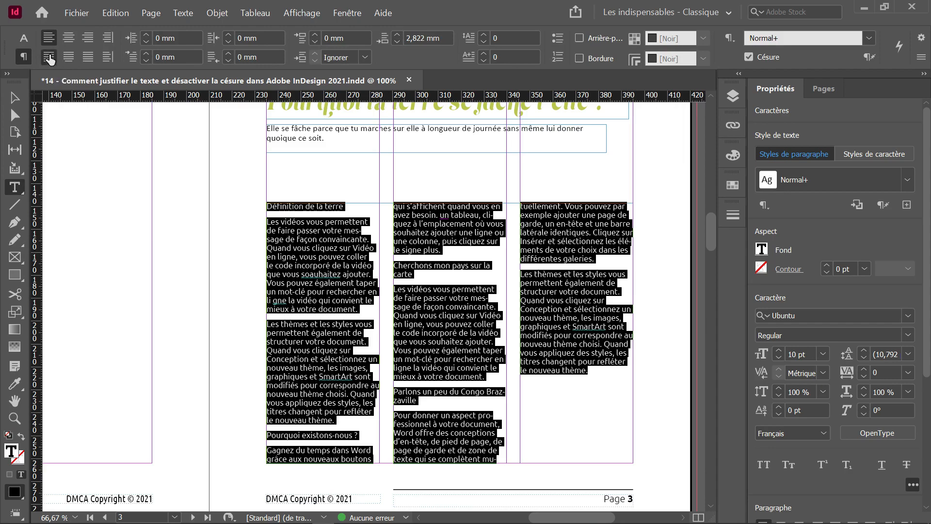
pyautogui.click(320, 262)
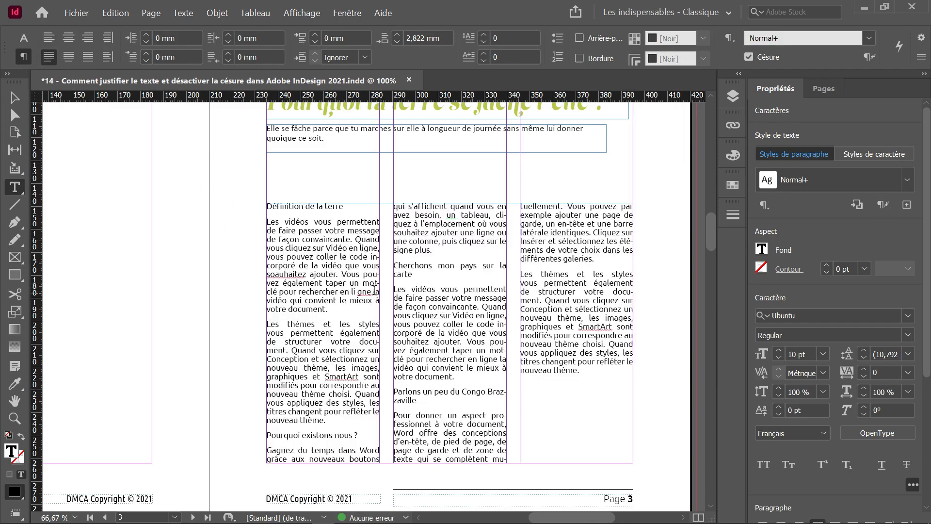
# Step: Examine the line ends of the justified page 3 article for hyphenated words
pyautogui.scroll(1, 371, 262)
pyautogui.scroll(-3, 372, 262)
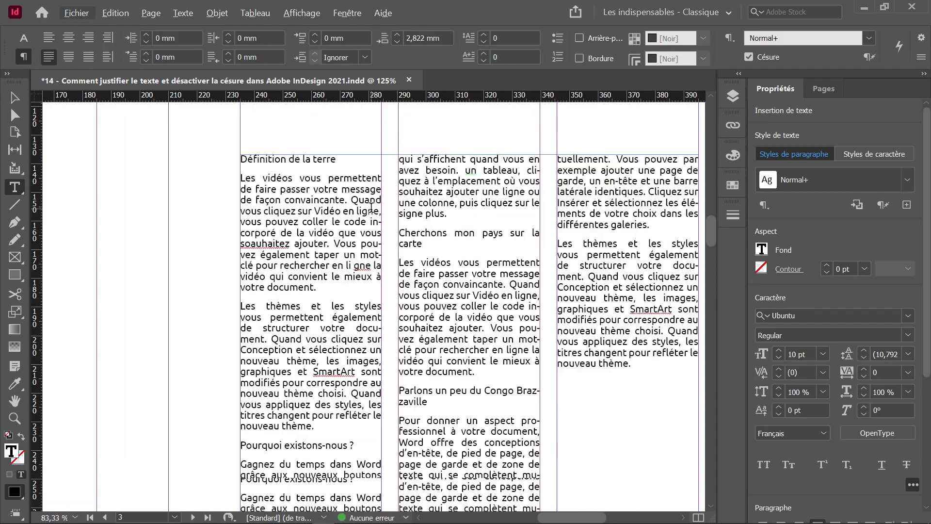
pyautogui.scroll(2, 369, 214)
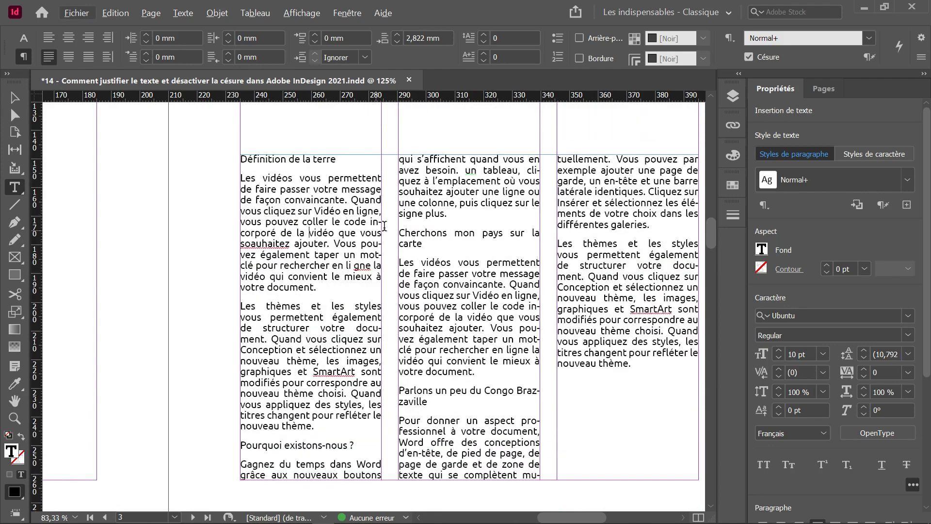
pyautogui.scroll(4, 384, 226)
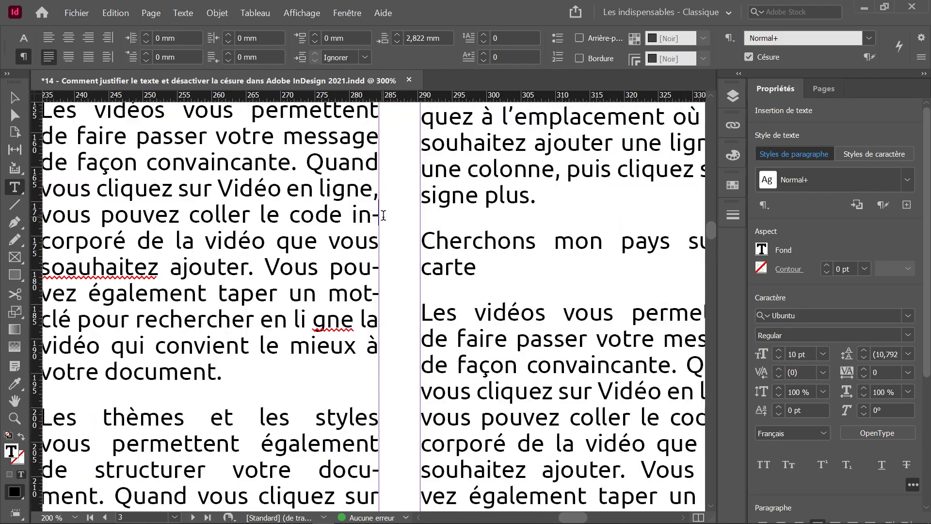
pyautogui.click(371, 214)
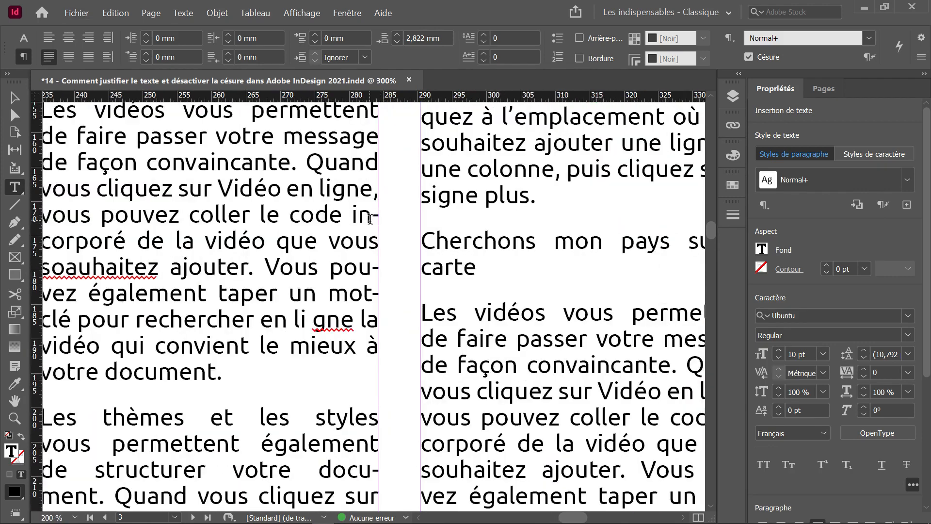
pyautogui.scroll(-2, 343, 234)
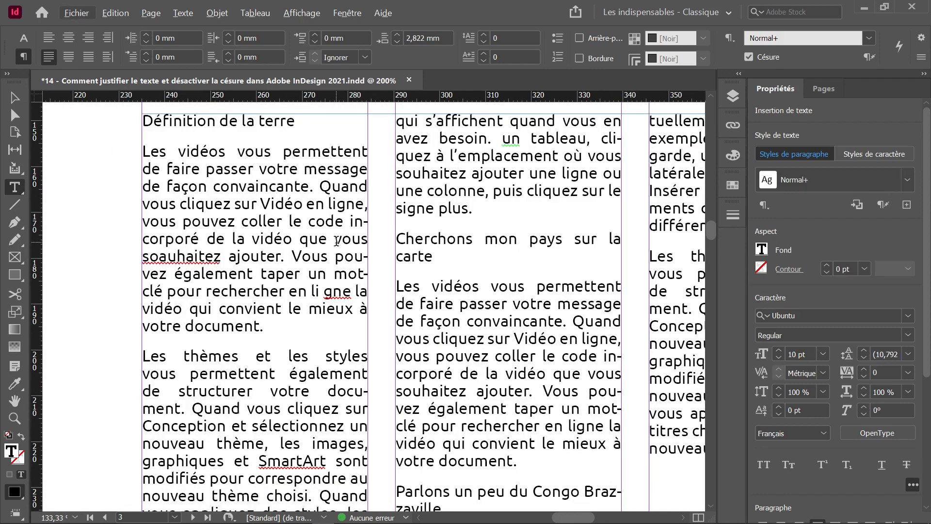
pyautogui.scroll(-2, 336, 241)
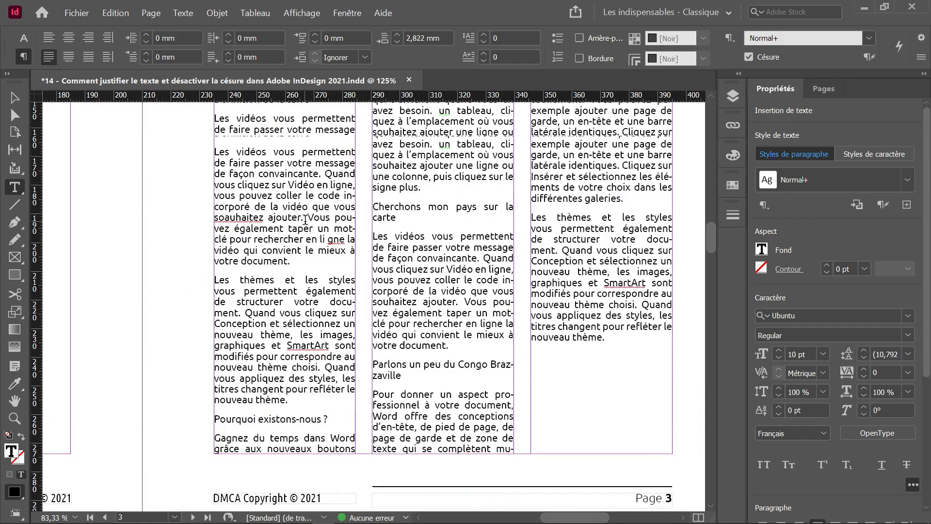
pyautogui.scroll(3, 305, 219)
# Step: Look through the properties of the page 3 article text and its frame for a hyphenation option
pyautogui.hotkey('ctrl', 'a')
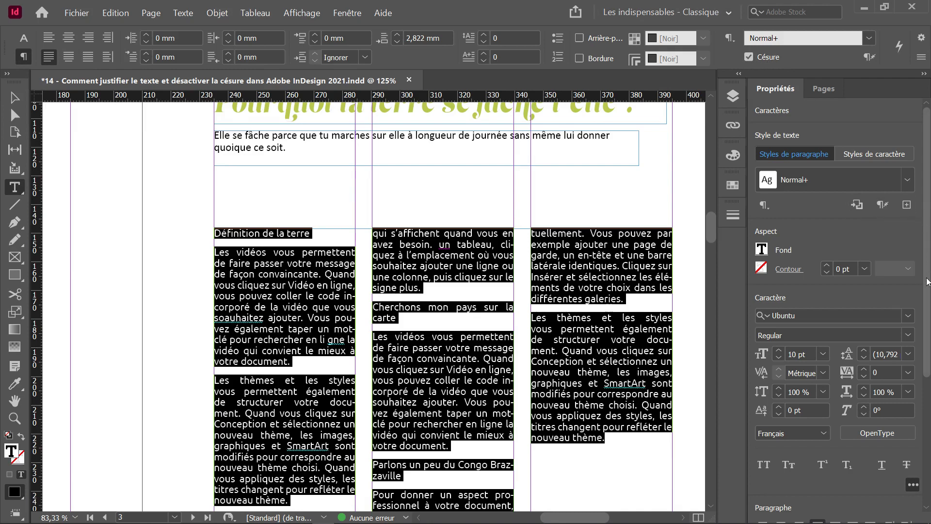
pyautogui.scroll(-5, 927, 282)
pyautogui.scroll(-2, 928, 315)
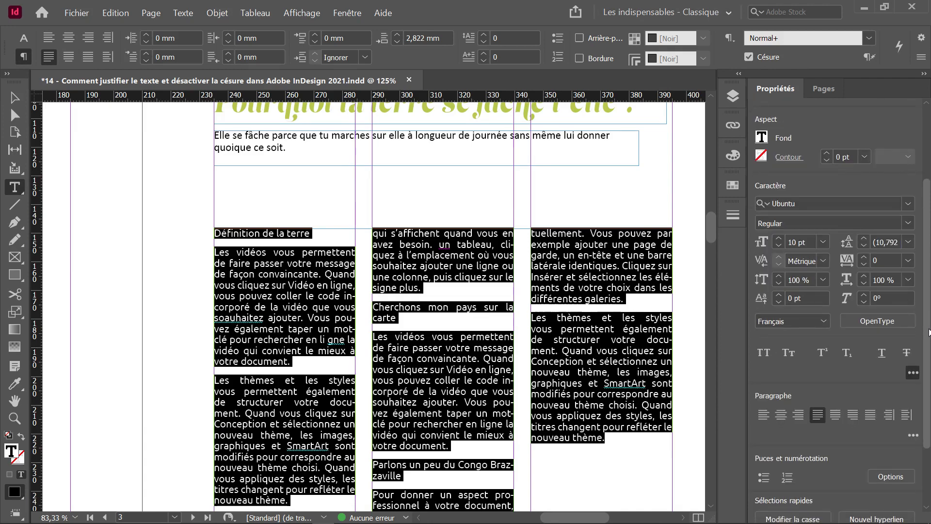
pyautogui.scroll(-3, 929, 383)
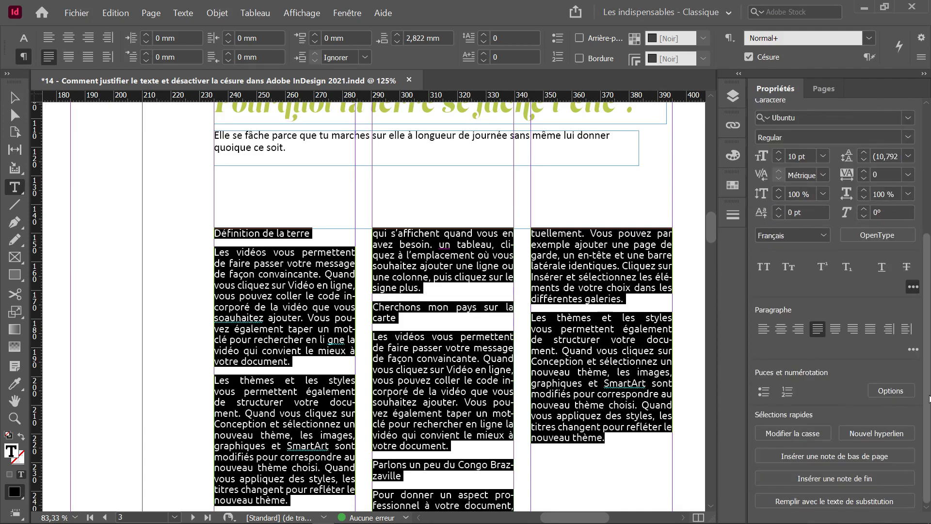
pyautogui.scroll(3, 929, 339)
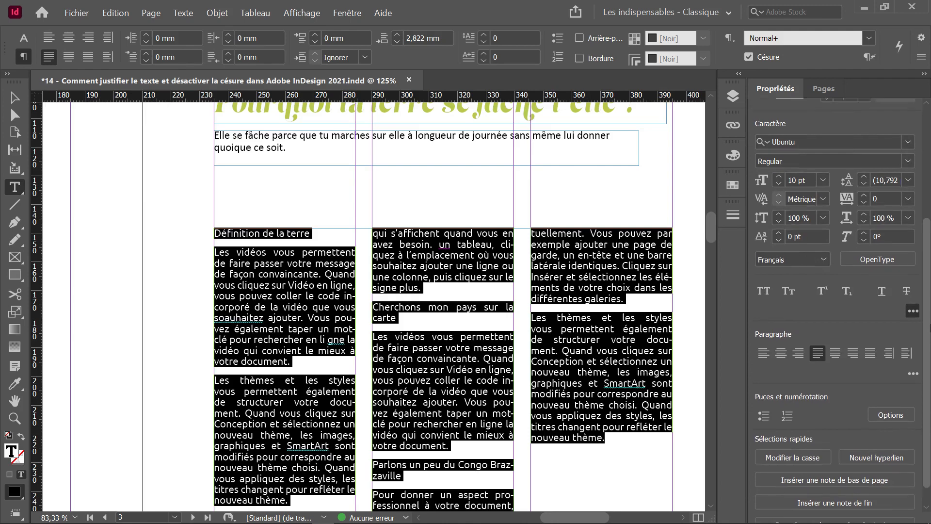
pyautogui.scroll(3, 929, 301)
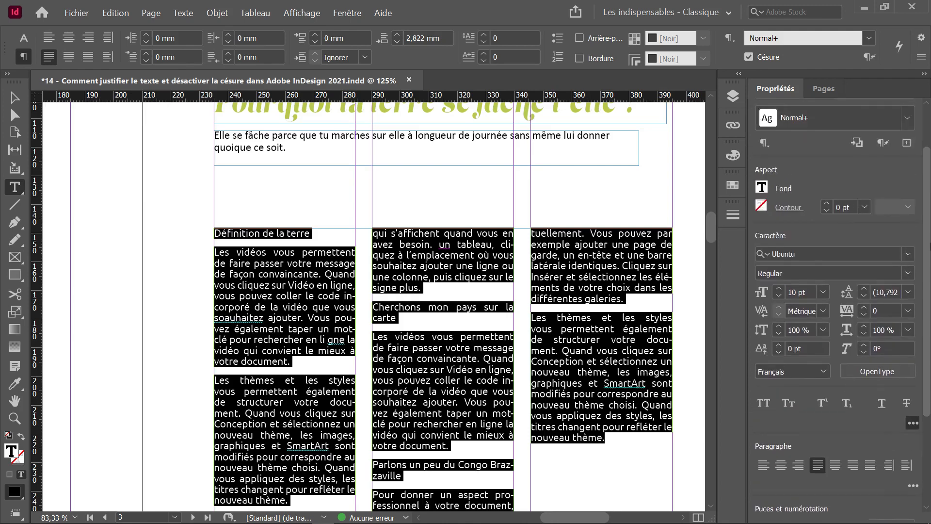
pyautogui.scroll(-5, 924, 359)
pyautogui.scroll(-1, 924, 370)
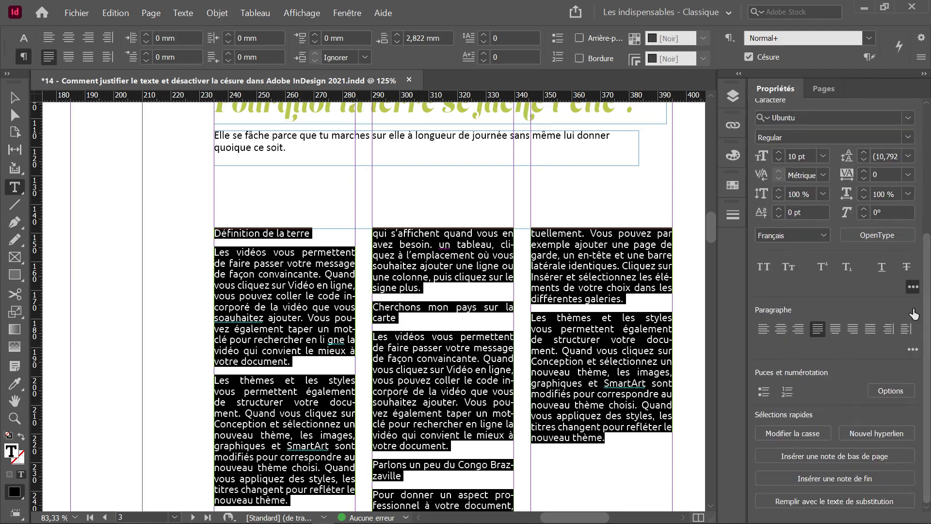
pyautogui.scroll(8, 890, 252)
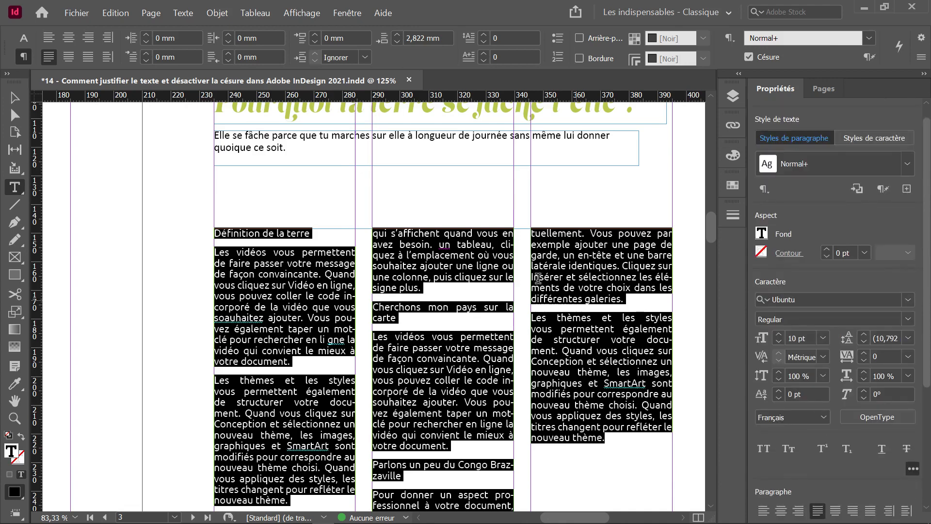
pyautogui.click(340, 296)
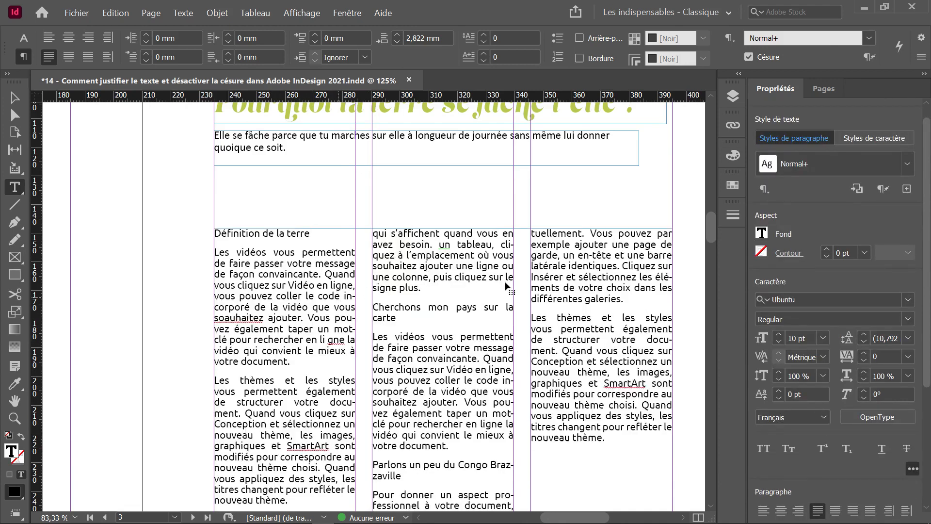
pyautogui.press('Escape')
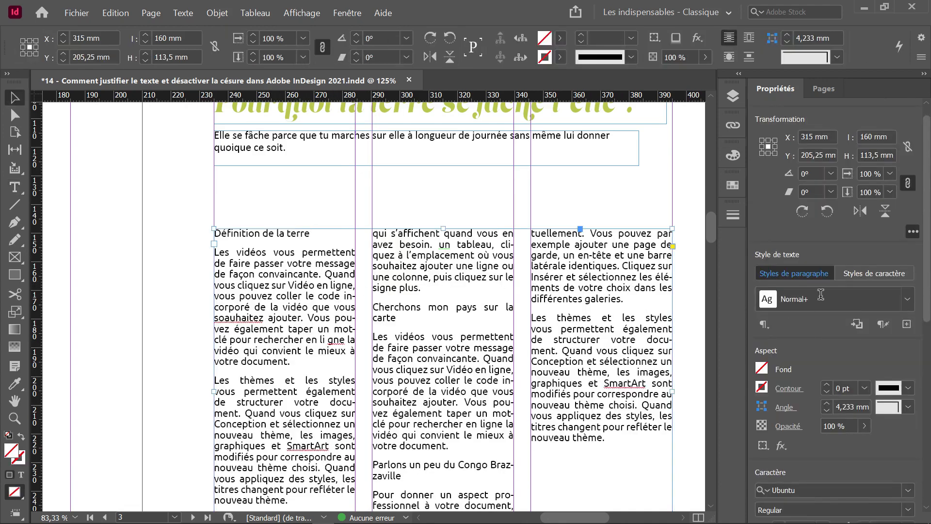
pyautogui.scroll(-10, 821, 294)
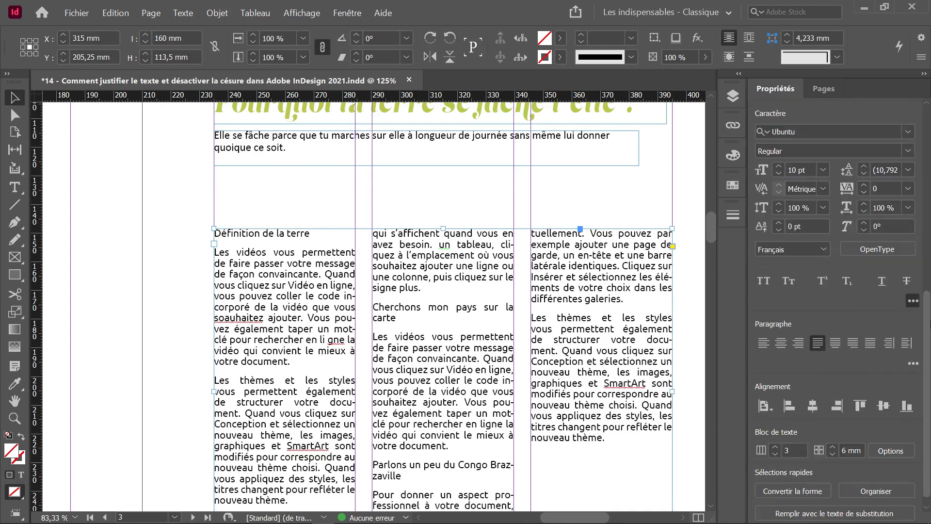
pyautogui.scroll(-1, 843, 309)
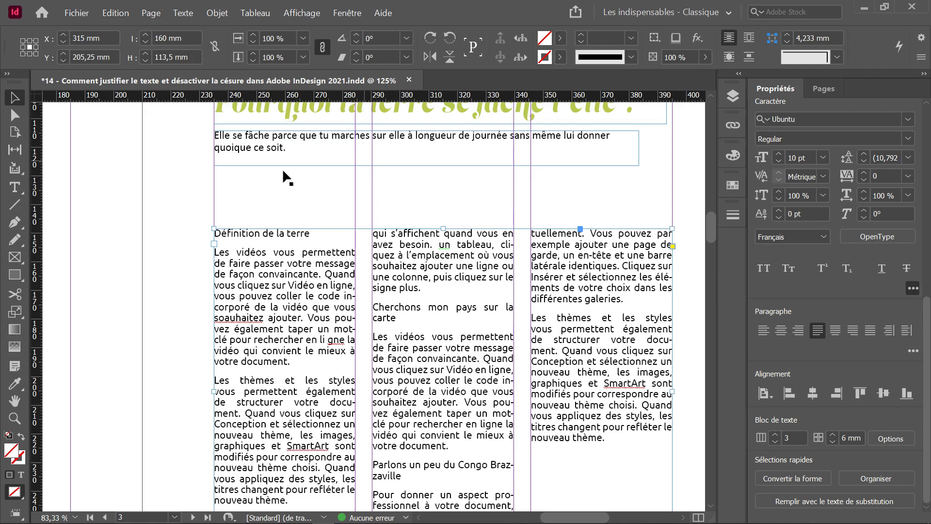
# Step: Disable hyphenation (Césure) for all the article text in the three-column frame on page 3
pyautogui.doubleClick(301, 258)
pyautogui.hotkey('ctrl', 'a')
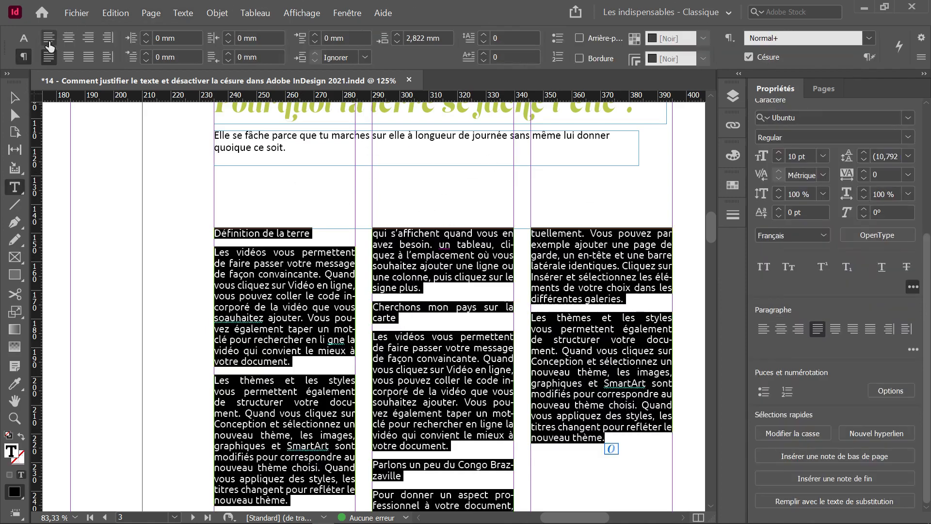
pyautogui.click(24, 39)
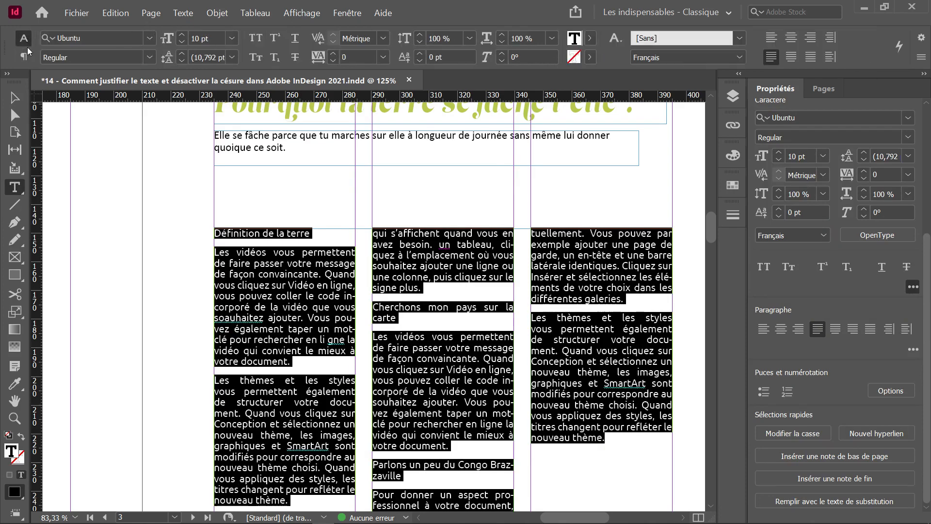
pyautogui.click(24, 58)
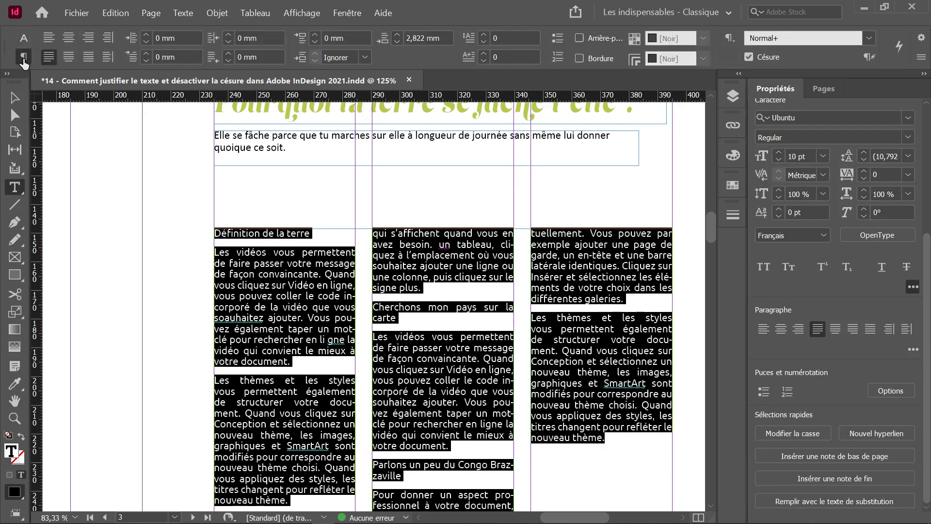
pyautogui.click(749, 57)
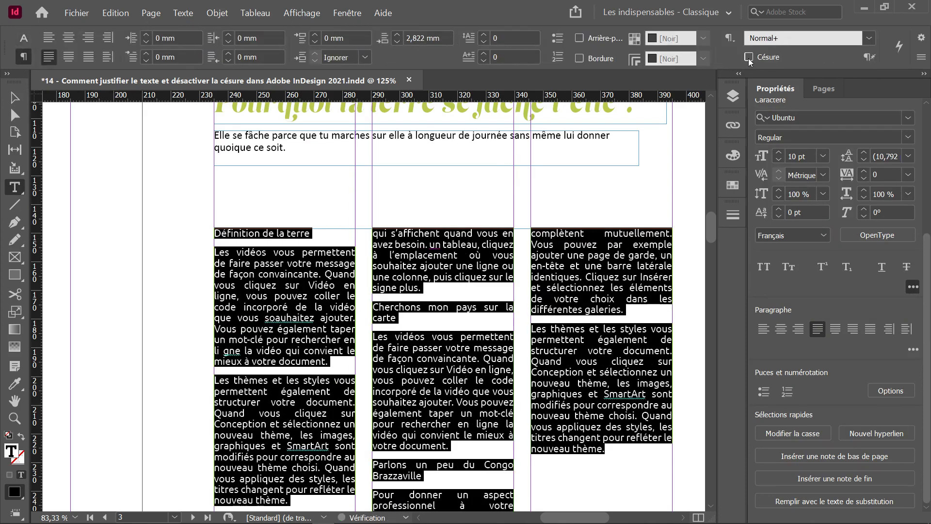
pyautogui.click(412, 255)
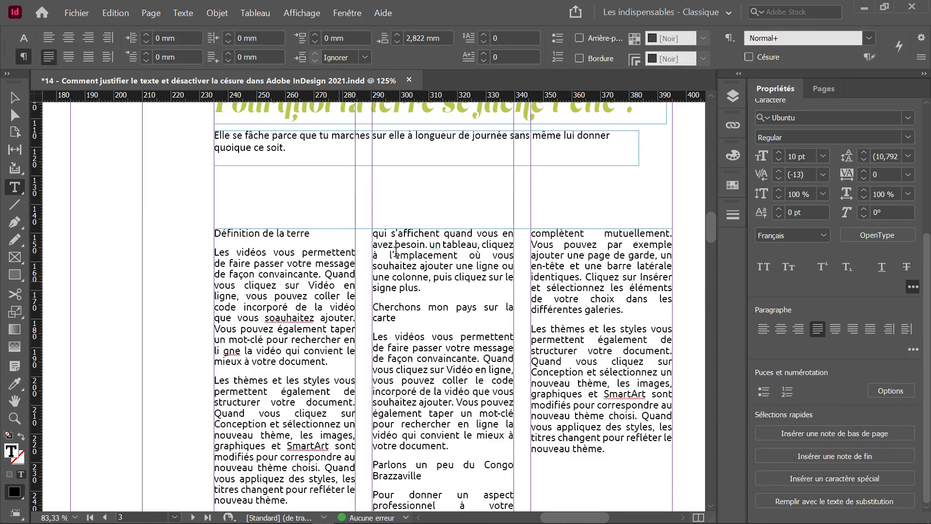
pyautogui.scroll(-3, 401, 256)
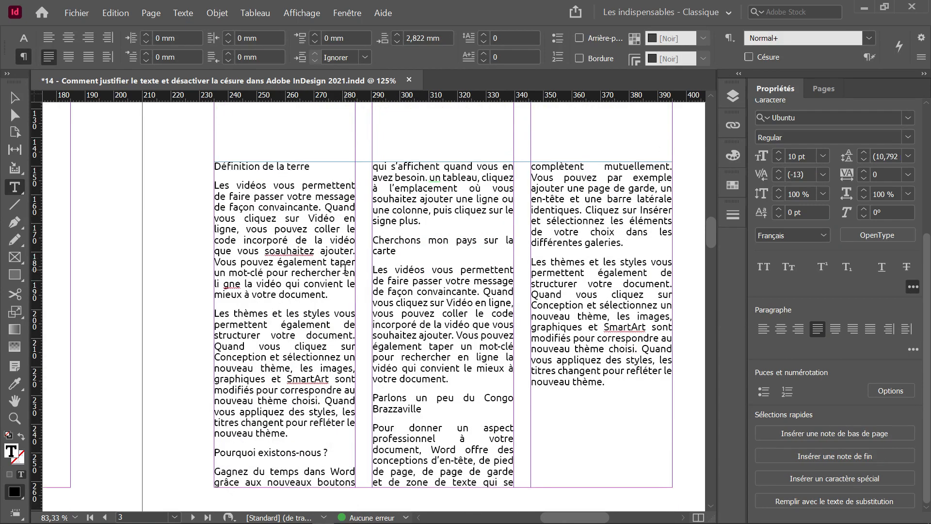
# Step: Apply the page 3 article's text formatting to all the text of the two-column article on page 5 with the Eyedropper tool
pyautogui.scroll(-15, 344, 267)
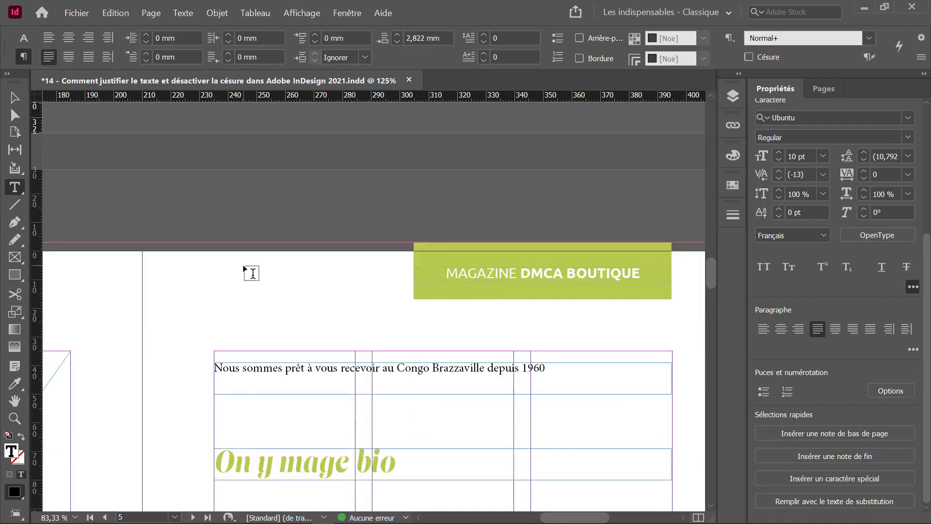
pyautogui.scroll(15, 252, 273)
pyautogui.hotkey('ctrl', 'a')
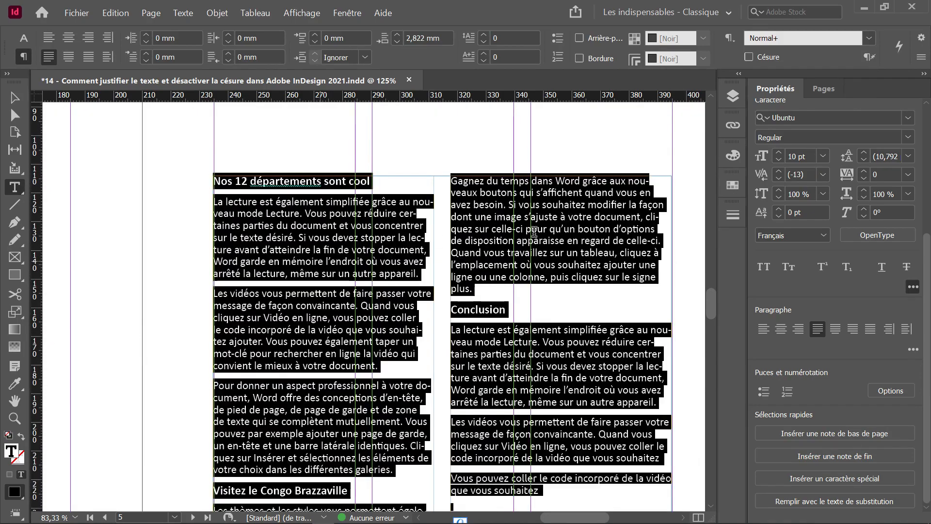
pyautogui.scroll(4, 86, 159)
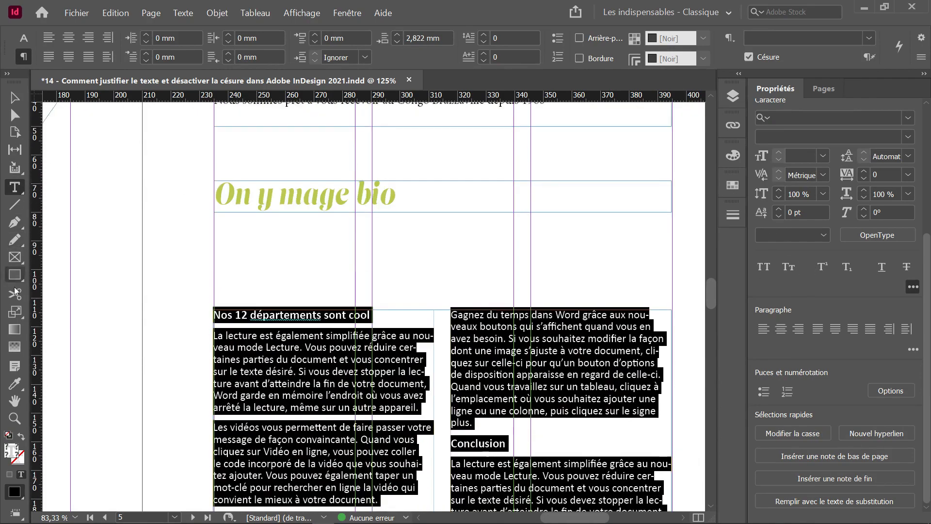
pyautogui.click(14, 383)
pyautogui.scroll(5, 494, 223)
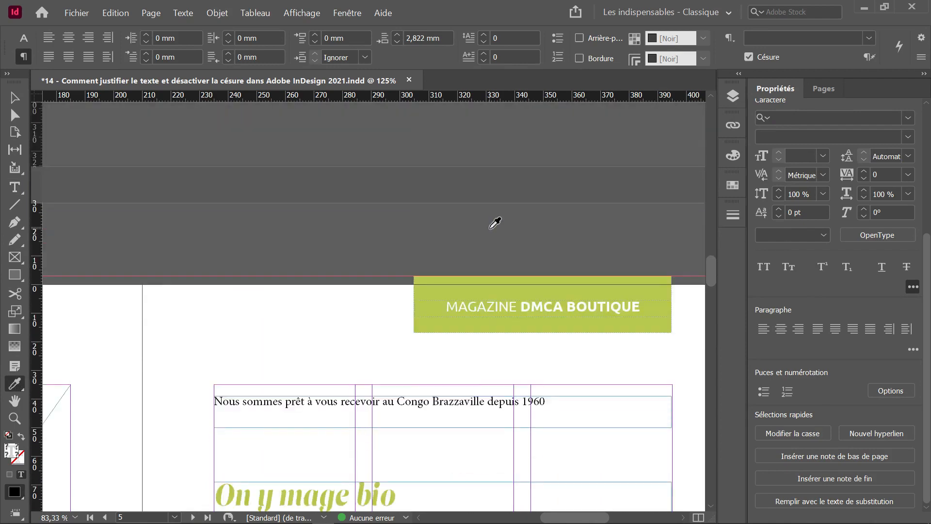
pyautogui.scroll(6, 494, 223)
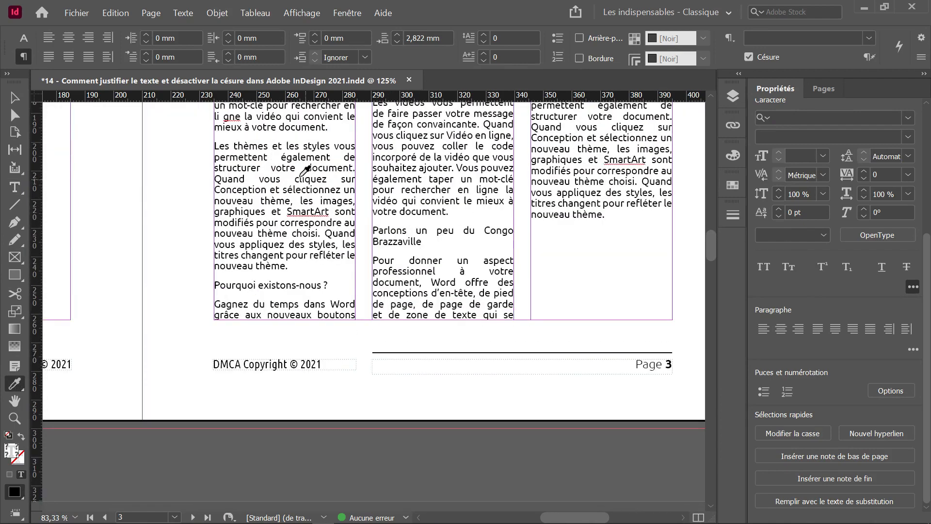
pyautogui.scroll(-5, 313, 200)
pyautogui.scroll(-6, 313, 200)
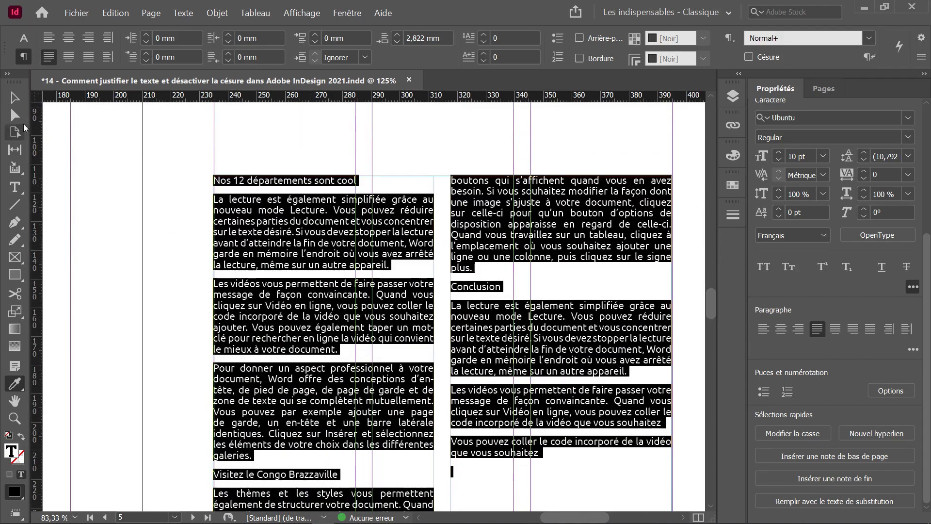
pyautogui.click(15, 98)
# Step: Examine the reformatted two-column article on page 5 together with the title and intro line above it
pyautogui.scroll(-2, 217, 221)
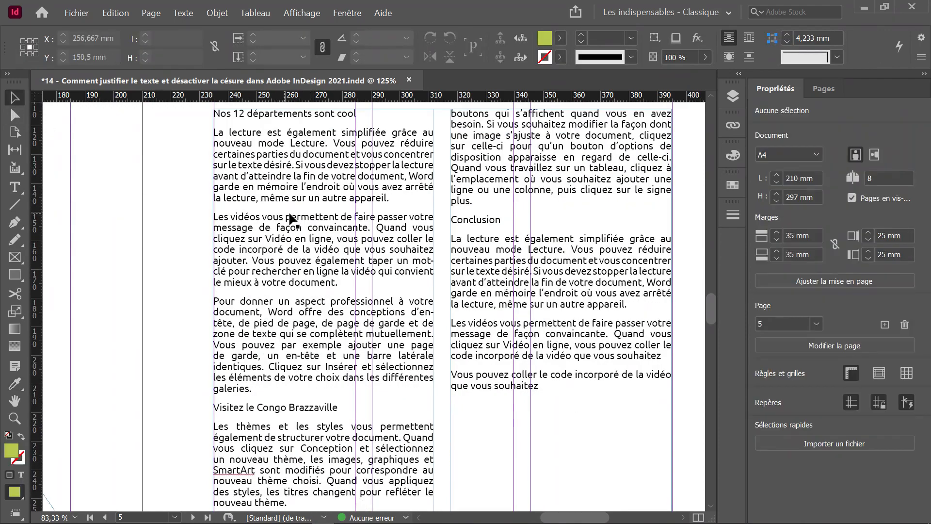
pyautogui.scroll(-1, 344, 205)
pyautogui.moveTo(345, 207); pyautogui.dragTo(287, 308)
pyautogui.moveTo(349, 182); pyautogui.dragTo(348, 279)
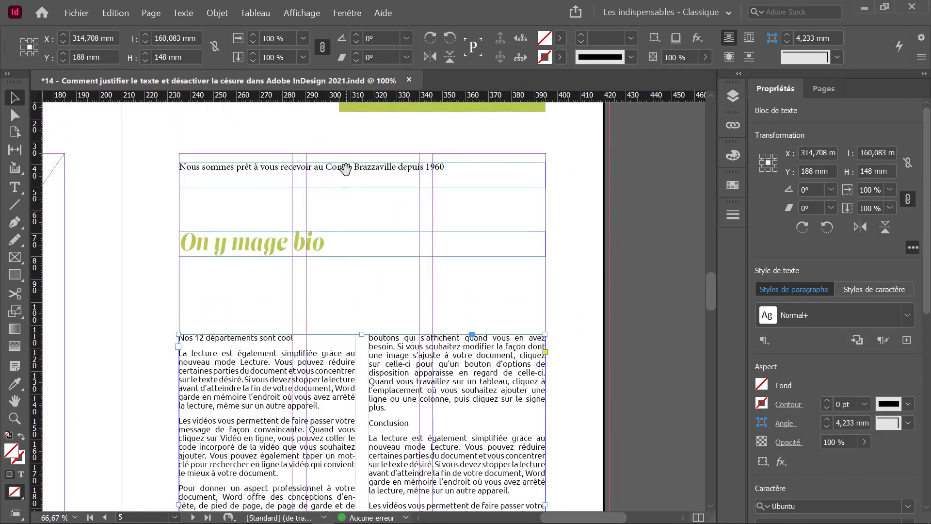
pyautogui.moveTo(345, 167)
pyautogui.mouseDown()
pyautogui.moveTo(311, 350)
pyautogui.moveTo(340, 152)
pyautogui.mouseUp()
pyautogui.scroll(-12, 339, 152)
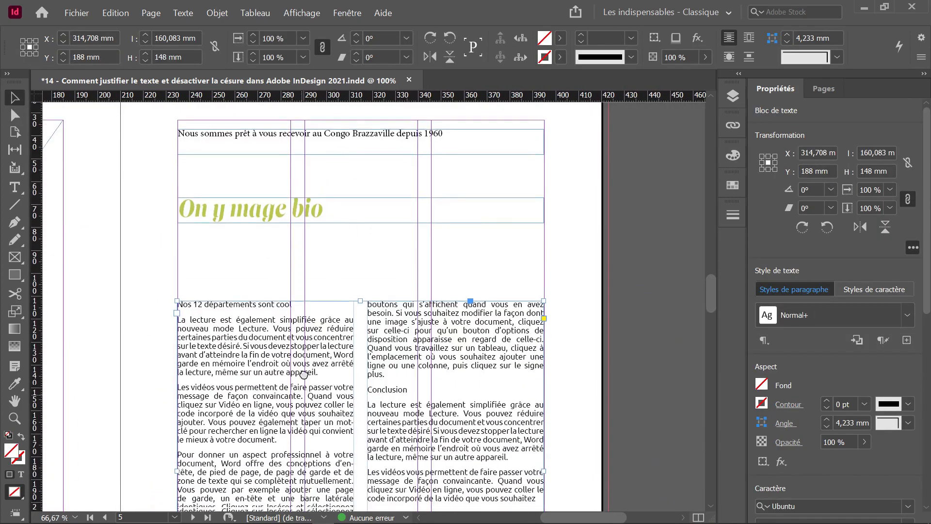
pyautogui.moveTo(330, 198); pyautogui.dragTo(322, 293)
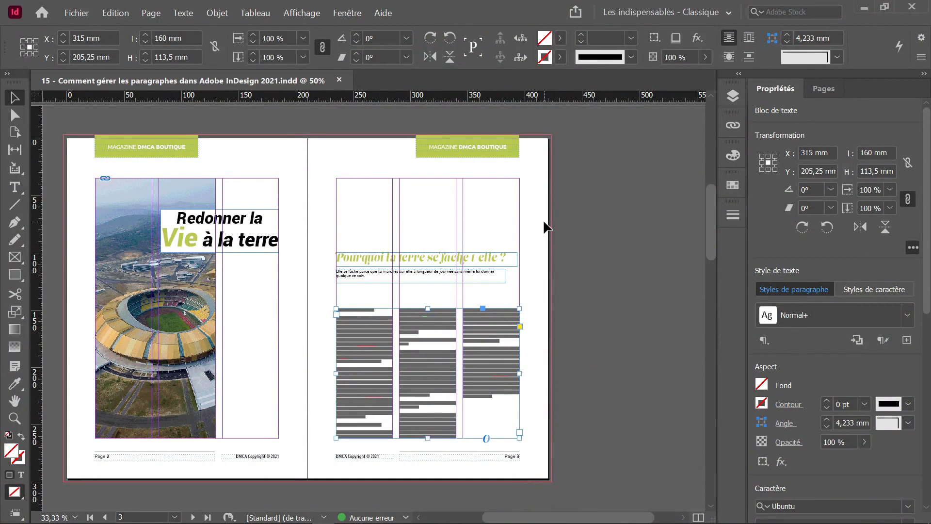
pyautogui.scroll(-2, 545, 227)
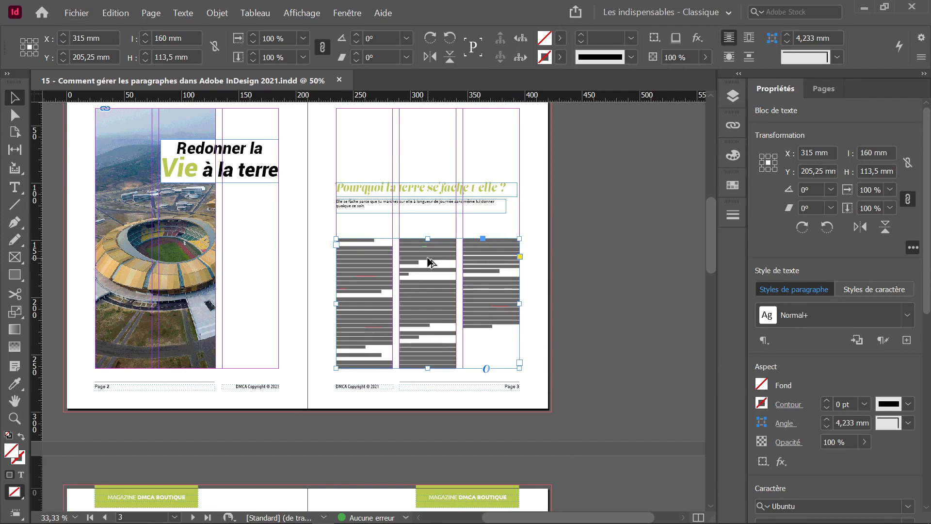
pyautogui.scroll(1, 427, 260)
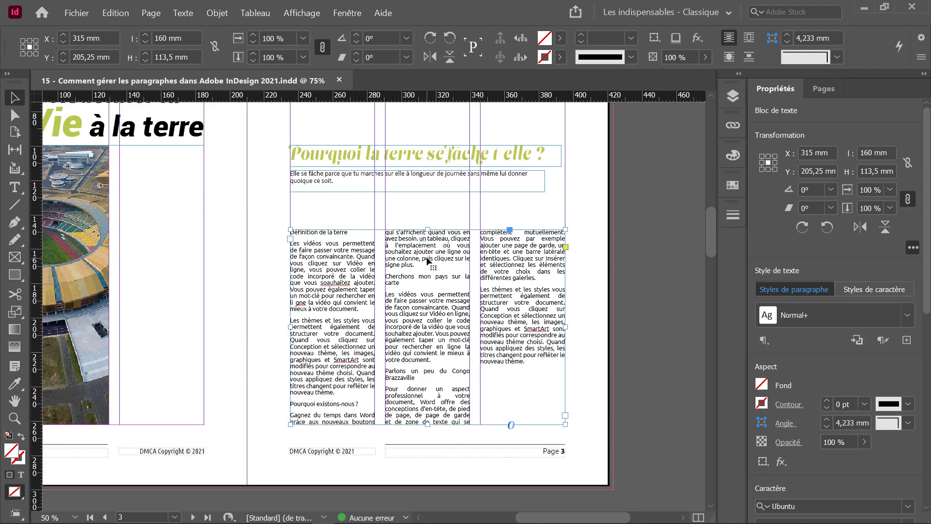
pyautogui.doubleClick(339, 181)
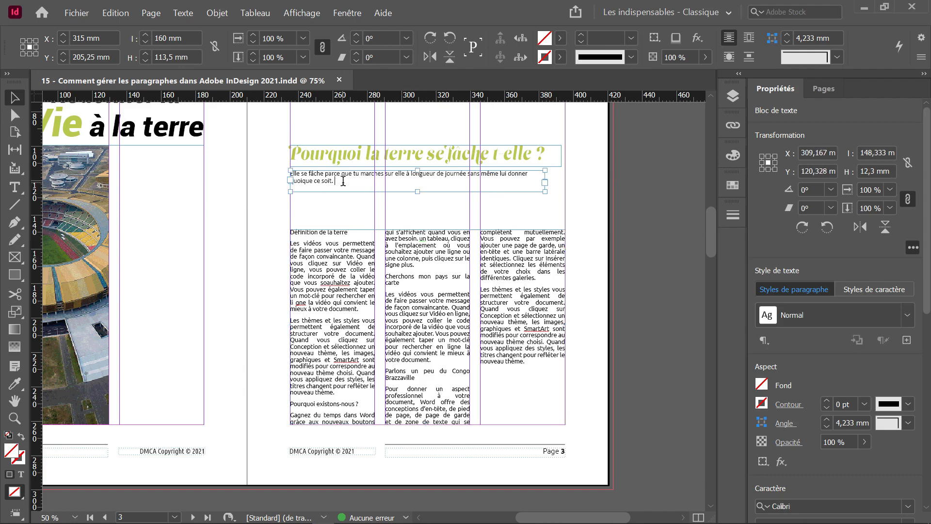
pyautogui.scroll(1, 343, 181)
pyautogui.press('d')
pyautogui.press('Down')
pyautogui.press('Down')
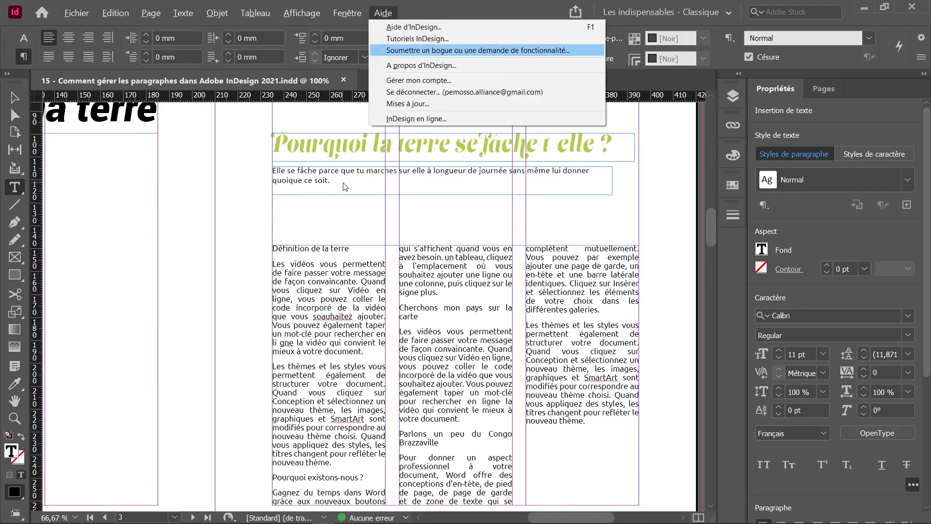
pyautogui.press('Escape')
pyautogui.write('sdvsdvsd')
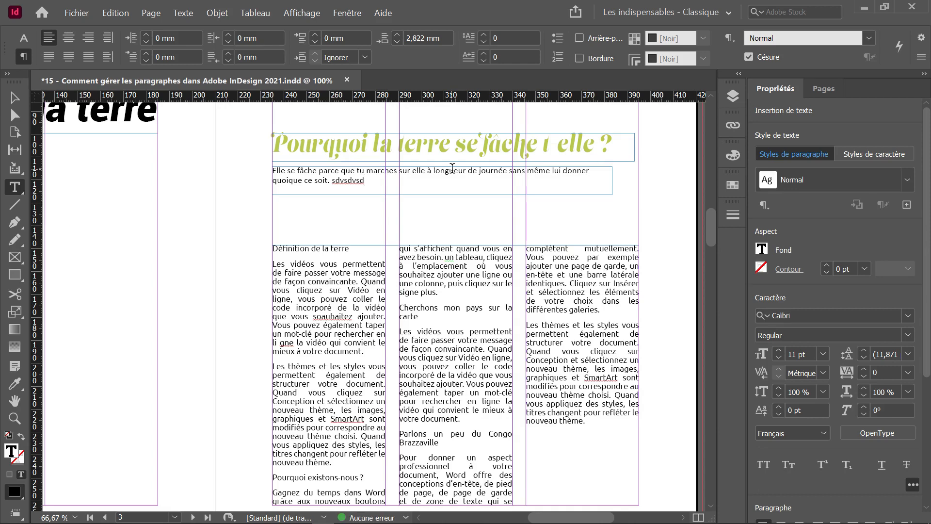
pyautogui.hotkey('ctrl', 'z')
pyautogui.hotkey('ctrl', 's')
pyautogui.press('Escape')
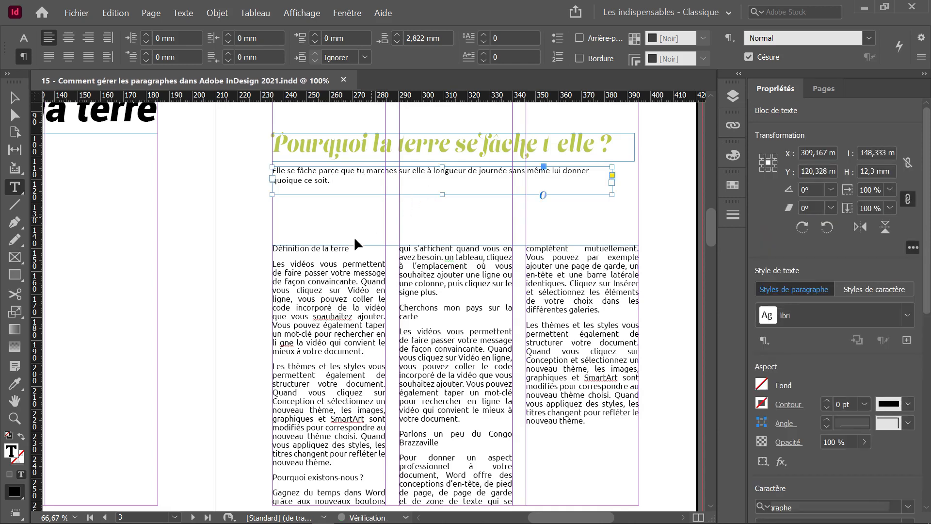
# Step: Correct the misspelled words to "souhaitez" and "ligne" in the first paragraph of the page 3 article
pyautogui.scroll(-5, 349, 247)
pyautogui.scroll(6, 342, 260)
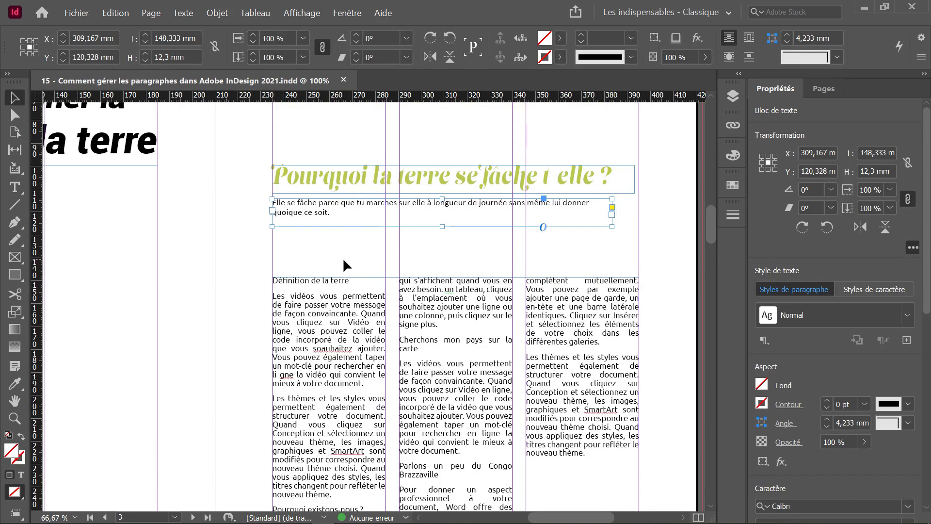
pyautogui.click(325, 296)
pyautogui.scroll(-3, 357, 255)
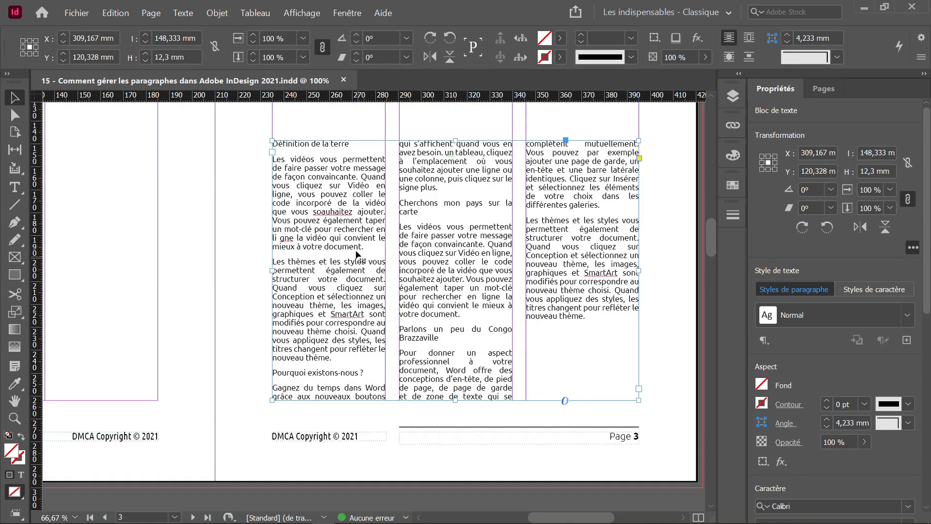
pyautogui.scroll(1, 350, 232)
pyautogui.doubleClick(345, 228)
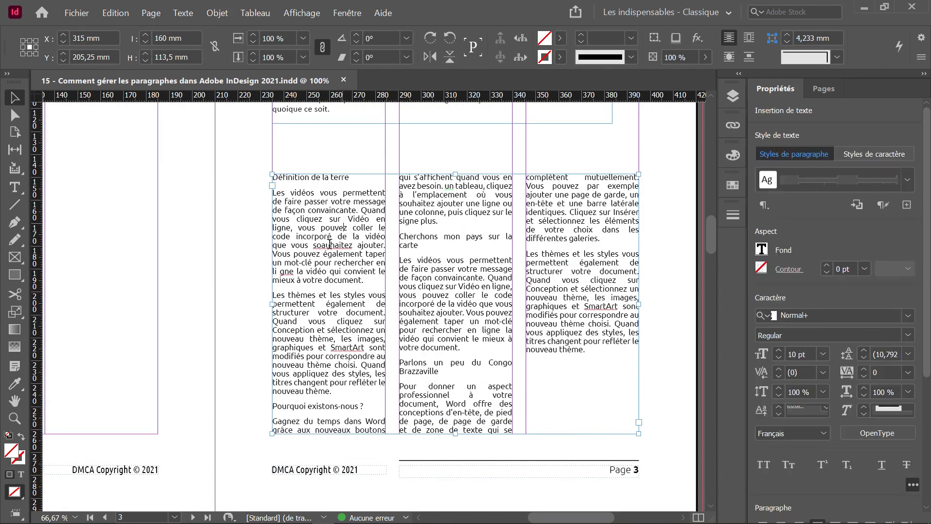
pyautogui.rightClick(330, 244)
pyautogui.click(290, 274)
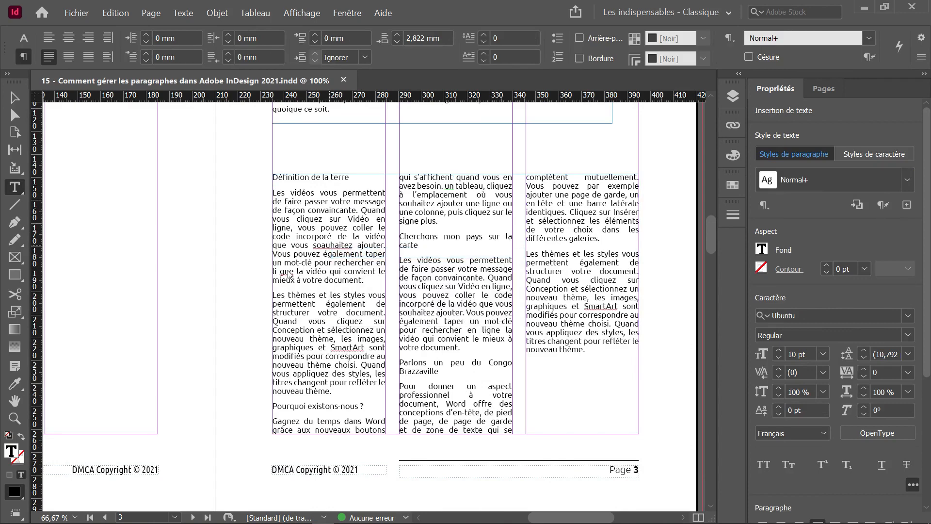
pyautogui.click(361, 262)
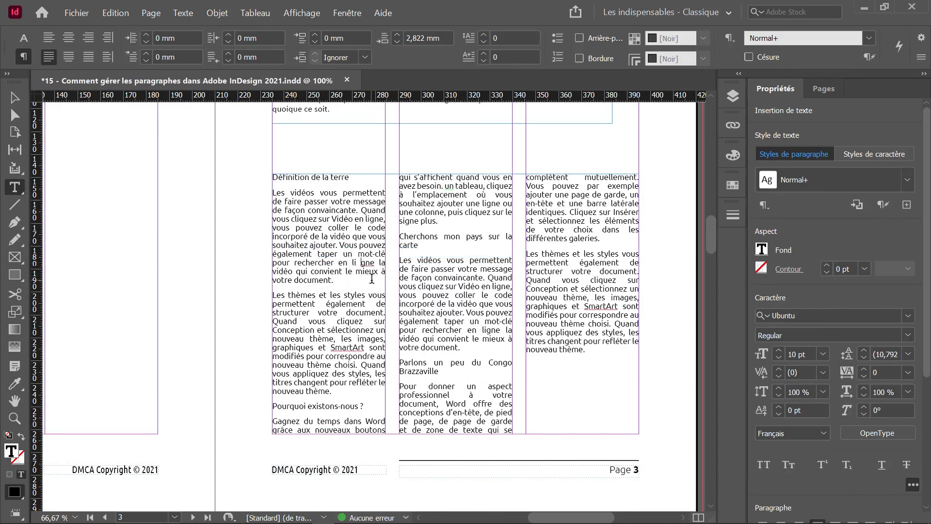
pyautogui.press('BackSpace')
# Step: Set the space after paragraphs to 0 mm for all the text of the three-column page 3 article
pyautogui.hotkey('ctrl', 'a')
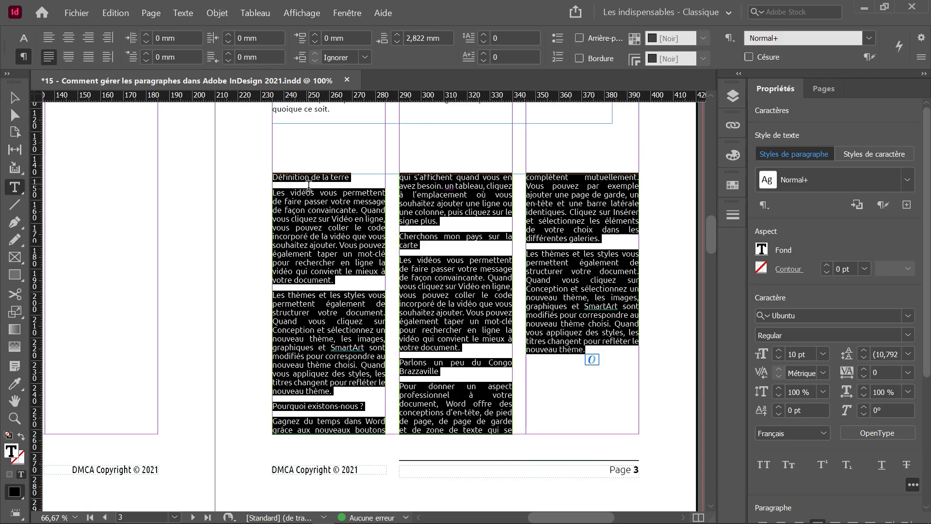
pyautogui.click(399, 42)
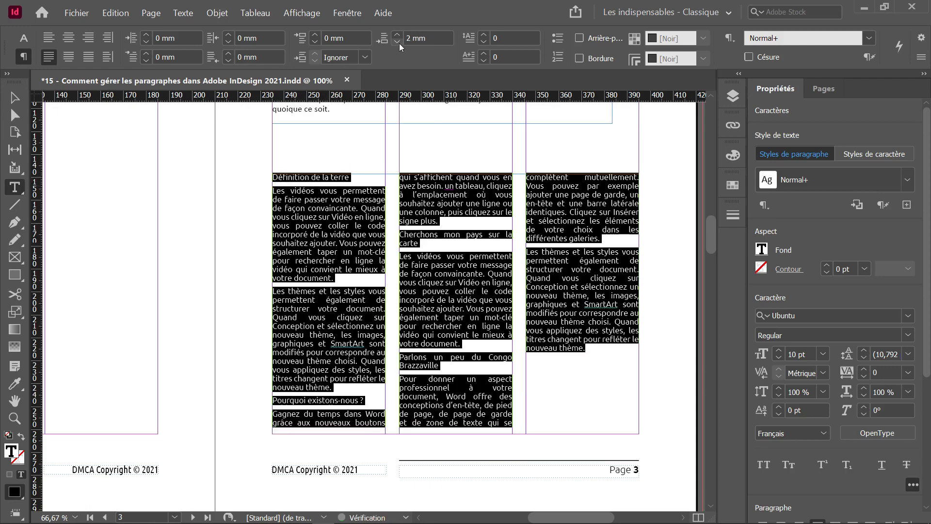
pyautogui.click(400, 43)
pyautogui.click(399, 43)
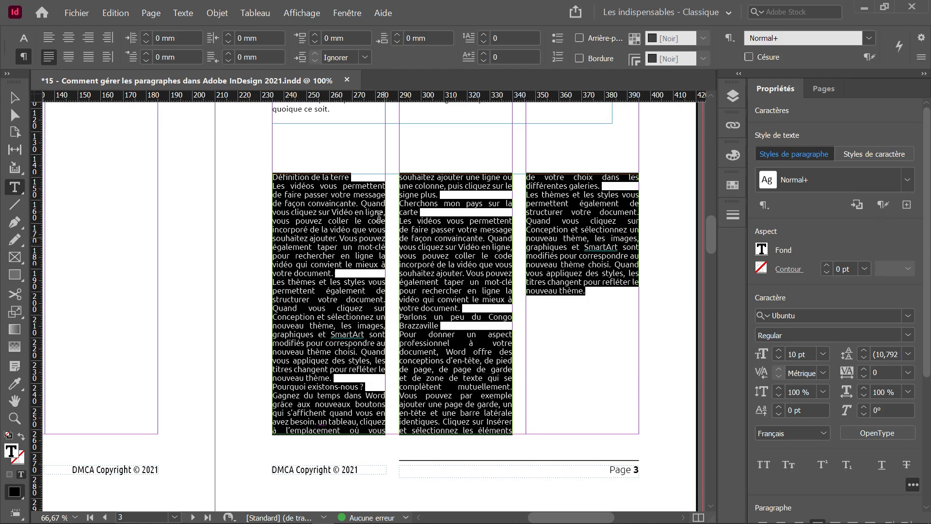
# Step: Set the leading of the whole page 3 article text to 12 pt
pyautogui.click(29, 41)
pyautogui.click(181, 54)
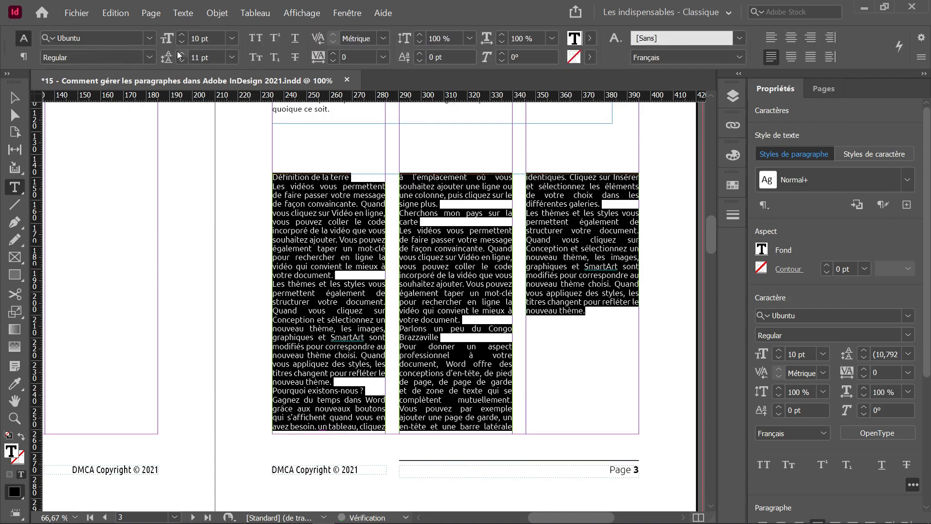
pyautogui.click(181, 53)
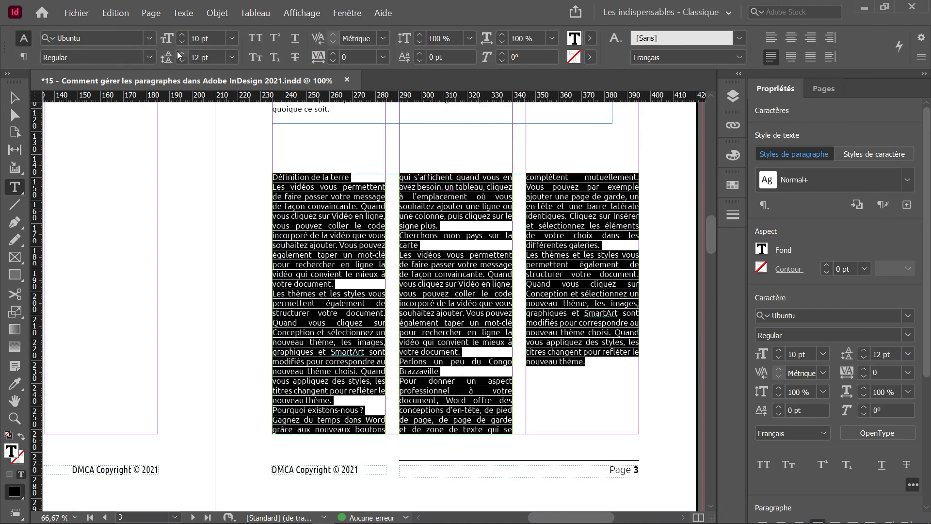
pyautogui.click(181, 53)
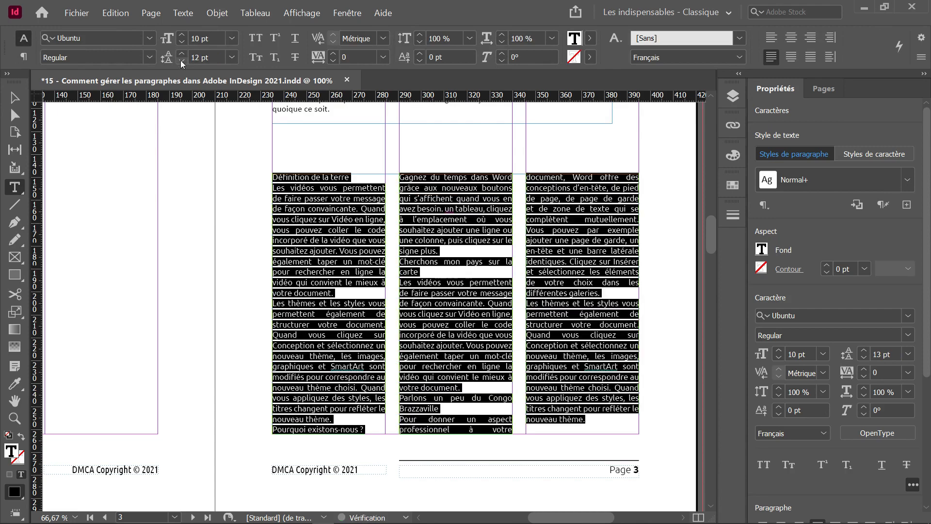
pyautogui.click(181, 62)
pyautogui.click(330, 205)
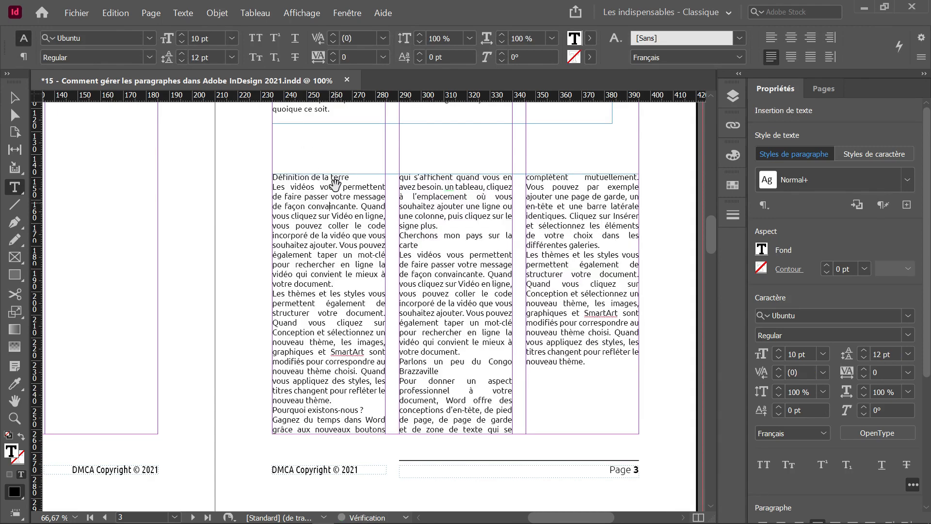
# Step: Colour the subheading "Définition de la terre" with the green swatch R=182 V=200 B=73
pyautogui.scroll(3, 335, 185)
pyautogui.moveTo(376, 170); pyautogui.dragTo(208, 163)
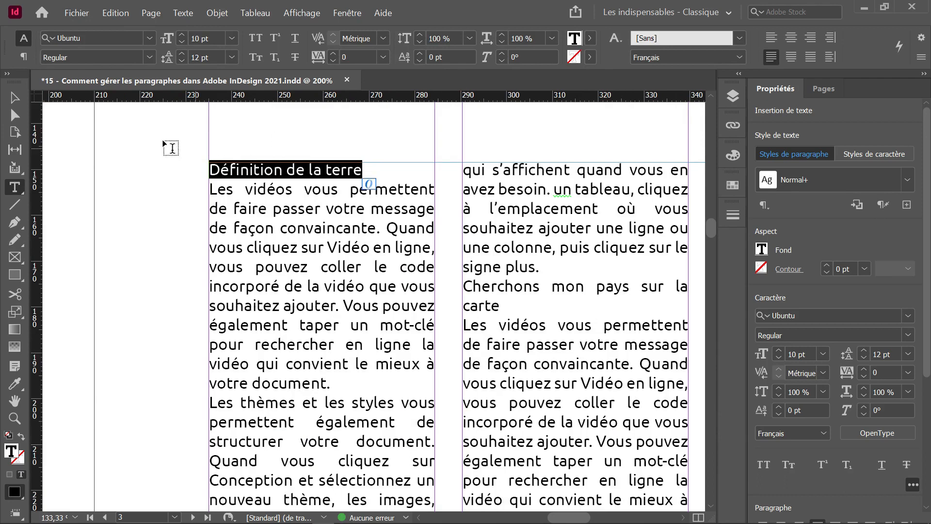
pyautogui.click(282, 168)
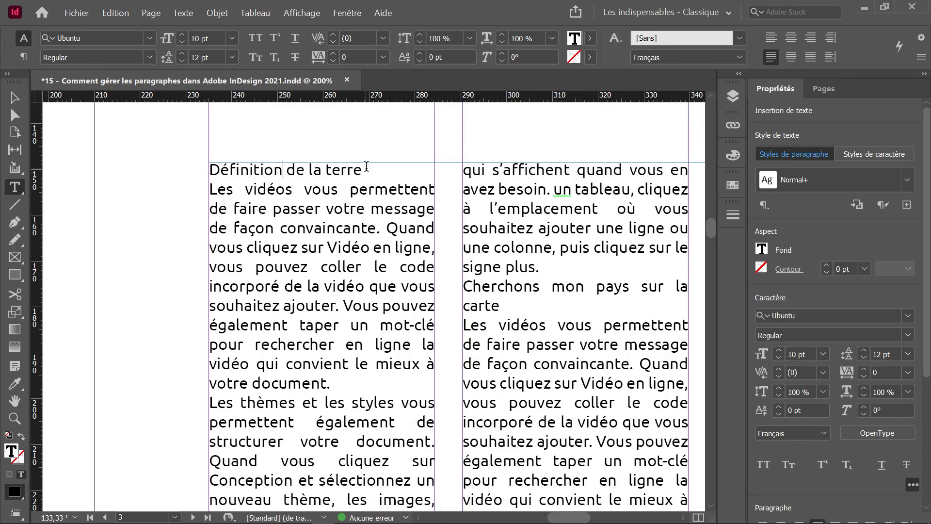
pyautogui.moveTo(367, 166); pyautogui.dragTo(229, 152)
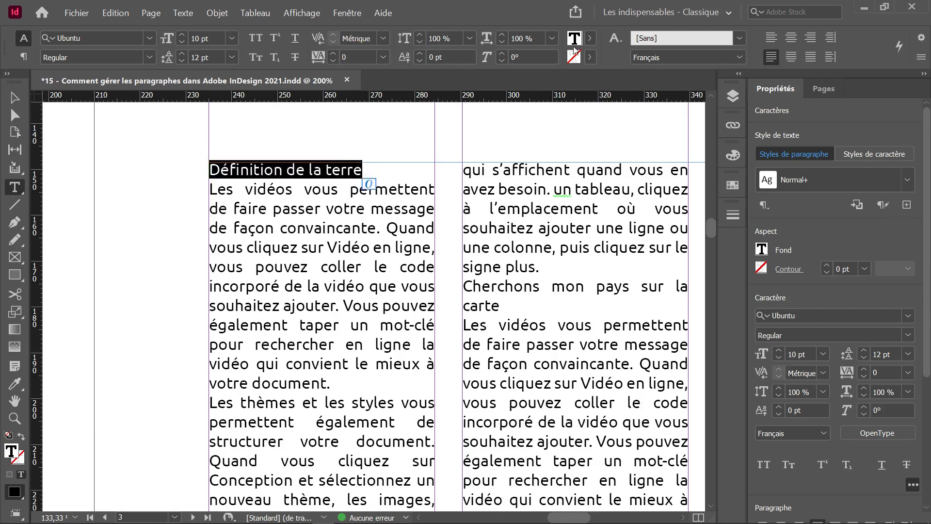
pyautogui.click(589, 38)
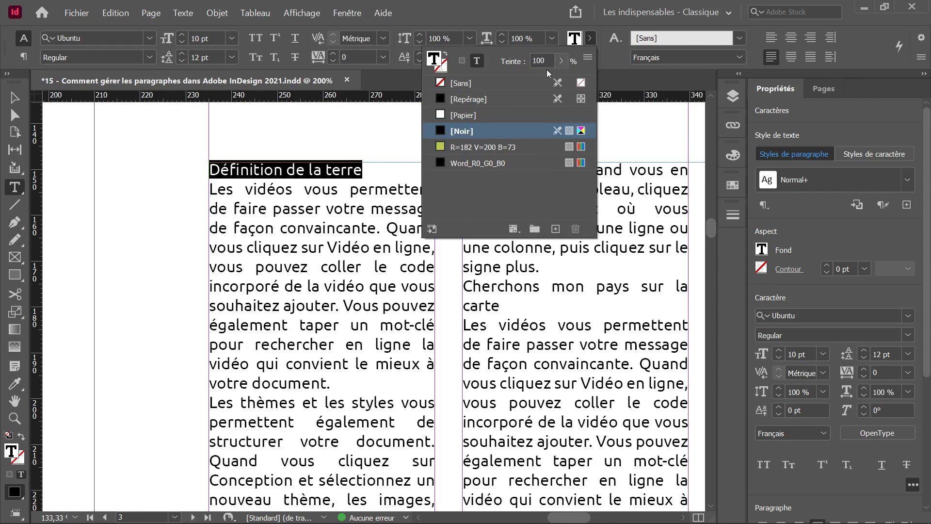
pyautogui.click(458, 151)
pyautogui.click(325, 169)
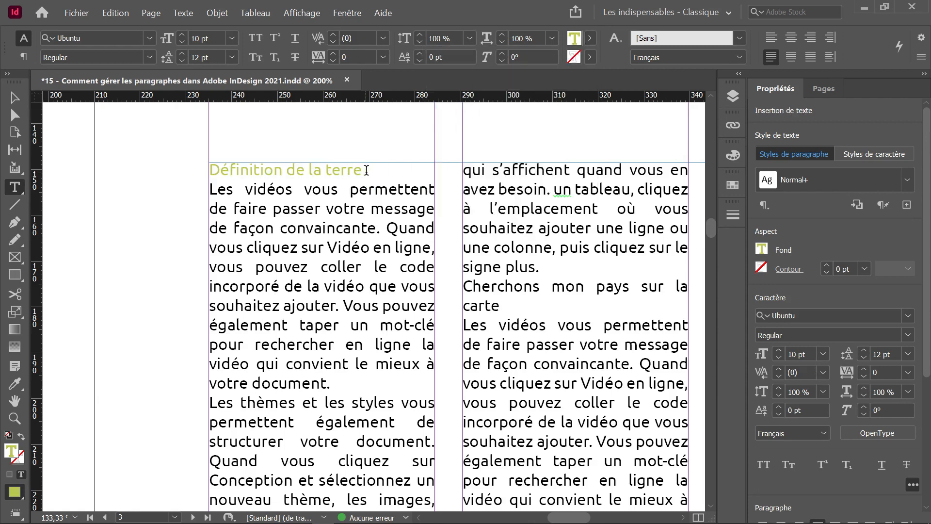
# Step: Set the subheading "Définition de la terre" in the page 3 article to the Bold style
pyautogui.moveTo(367, 170); pyautogui.dragTo(179, 149)
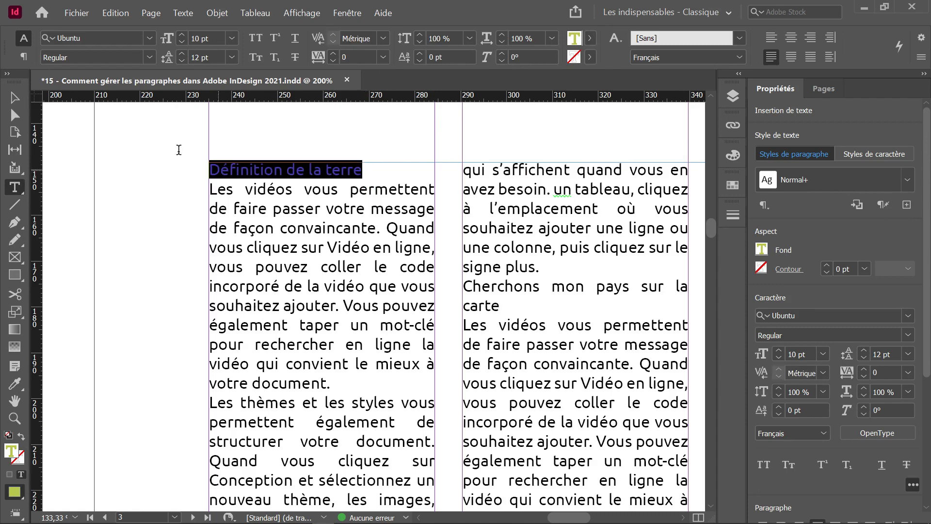
pyautogui.click(153, 59)
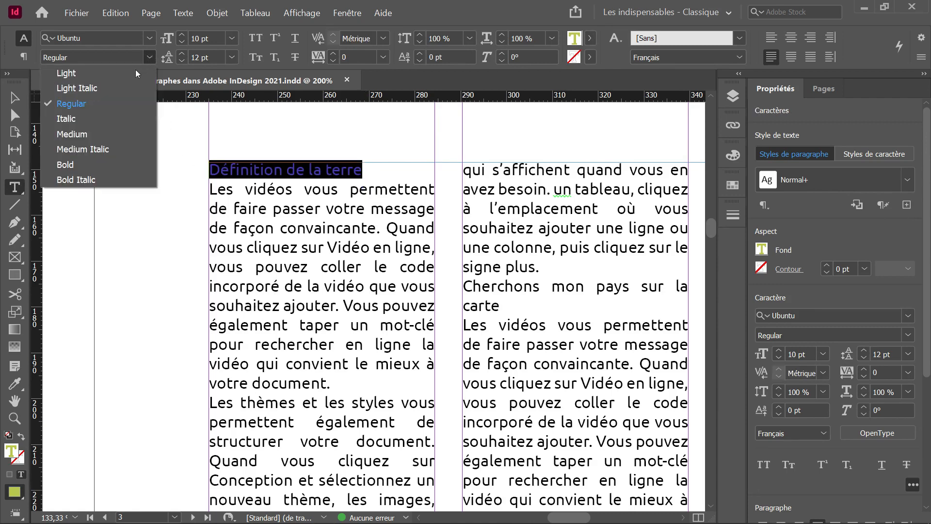
pyautogui.click(78, 165)
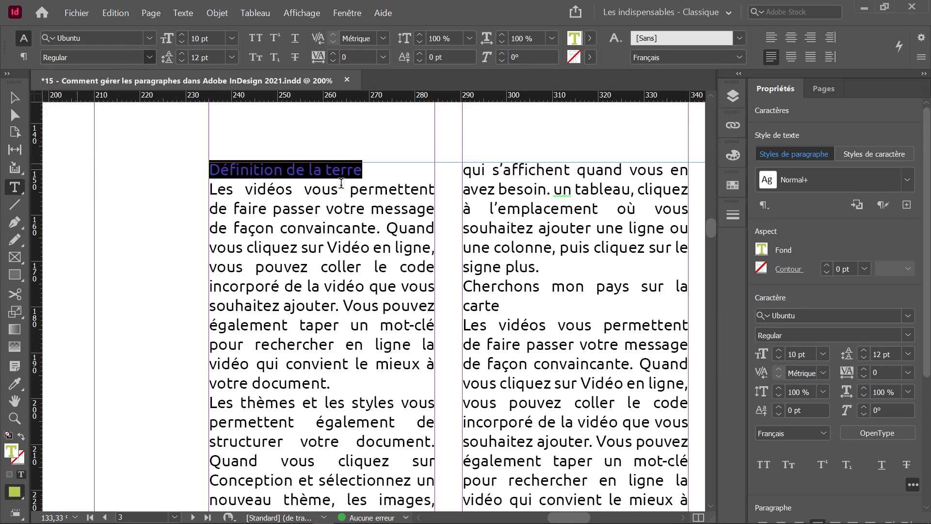
pyautogui.click(380, 171)
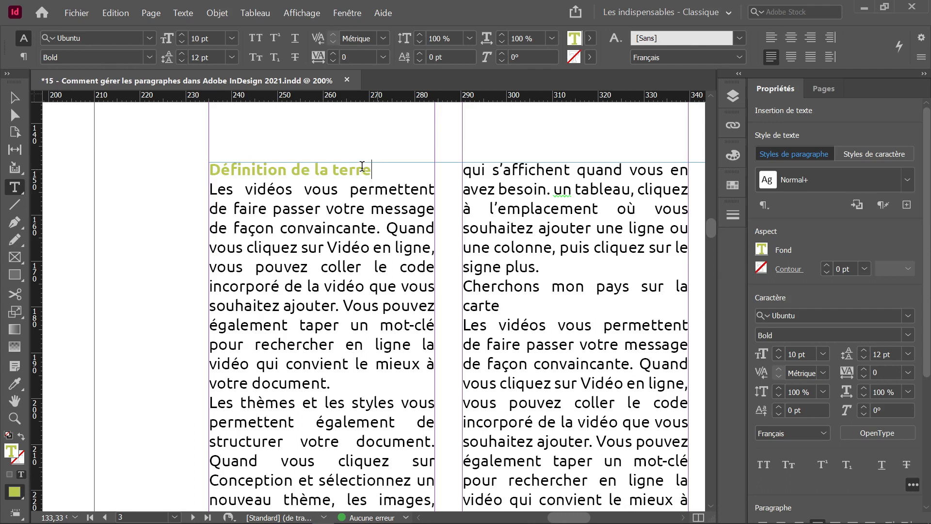
# Step: Give the "Définition de la terre" subheading paragraph 2 mm of space before and 2 mm of space after
pyautogui.click(23, 57)
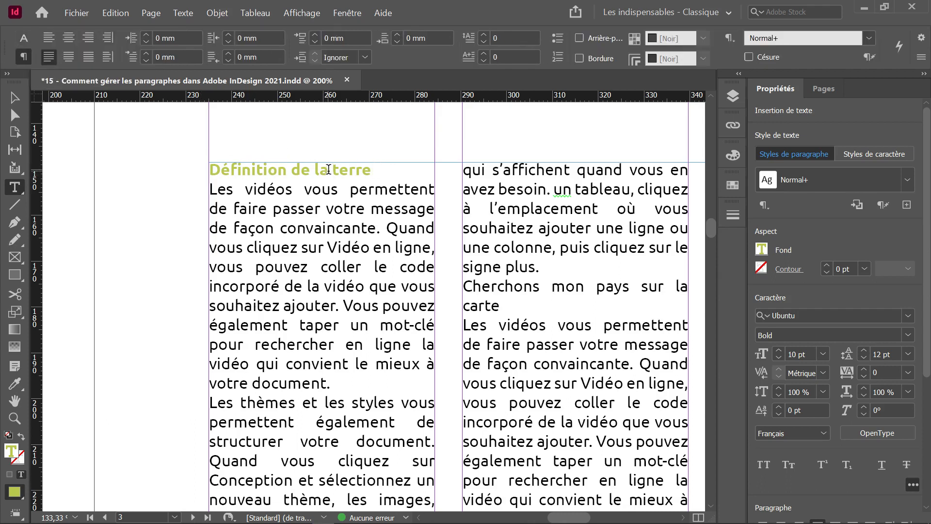
pyautogui.click(401, 34)
pyautogui.click(401, 35)
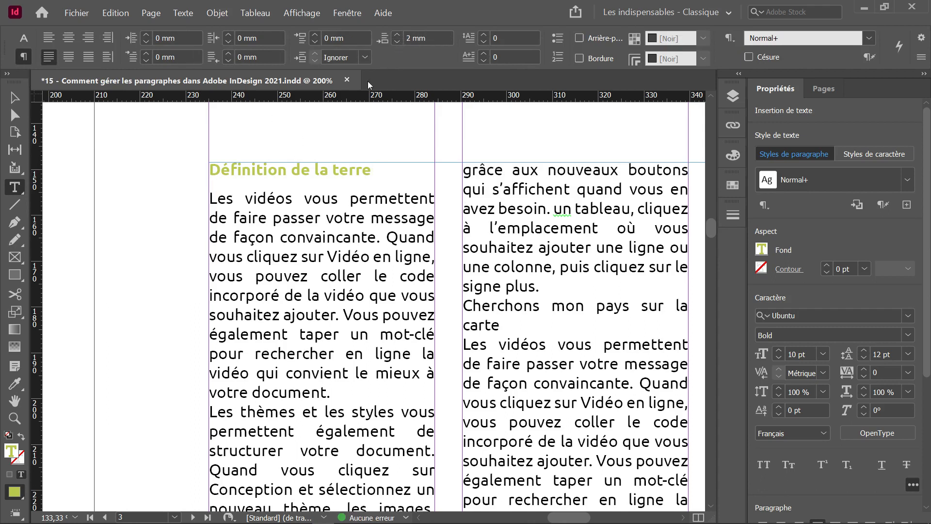
pyautogui.click(314, 35)
pyautogui.scroll(-1, 294, 172)
pyautogui.scroll(-1, 294, 172)
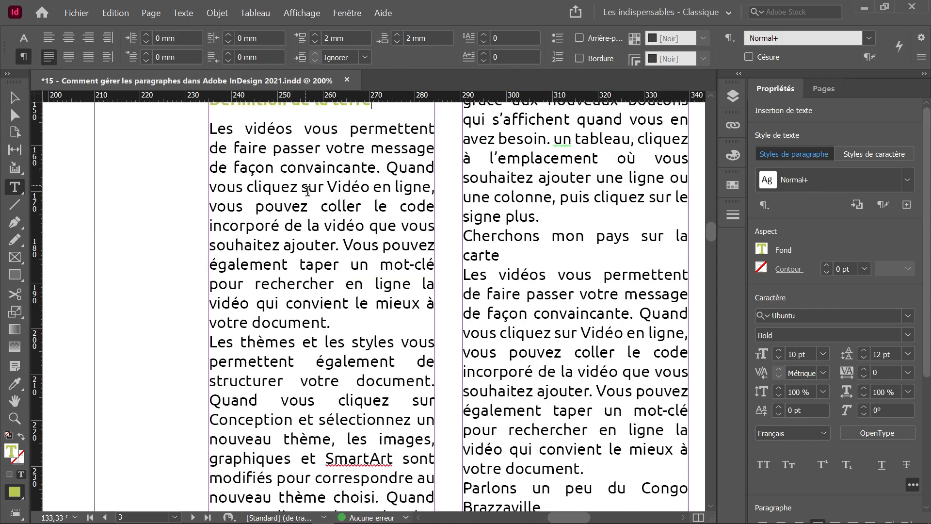
pyautogui.scroll(-2, 316, 288)
pyautogui.scroll(-1, 316, 288)
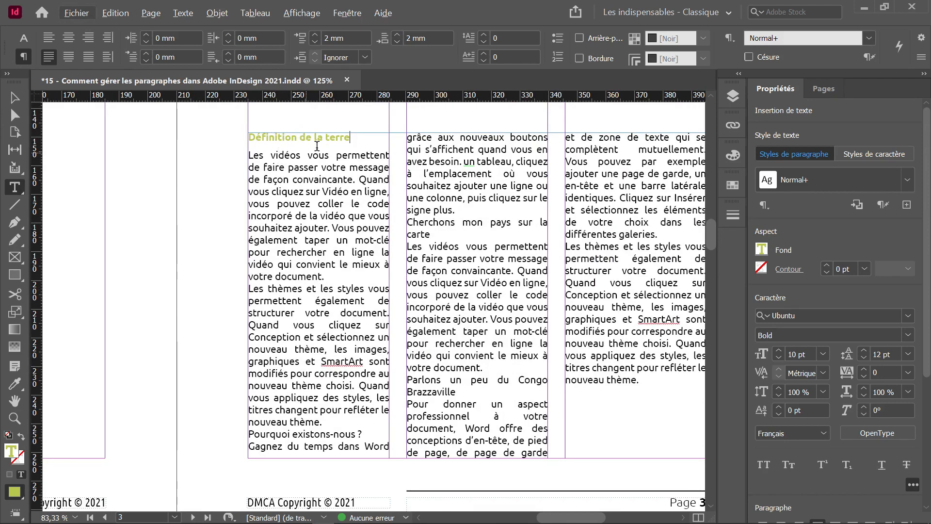
# Step: Copy the formatting of "Définition de la terre" onto the subheading "Pourquoi existons-nous ?" with the Eyedropper tool
pyautogui.moveTo(382, 137); pyautogui.dragTo(246, 138)
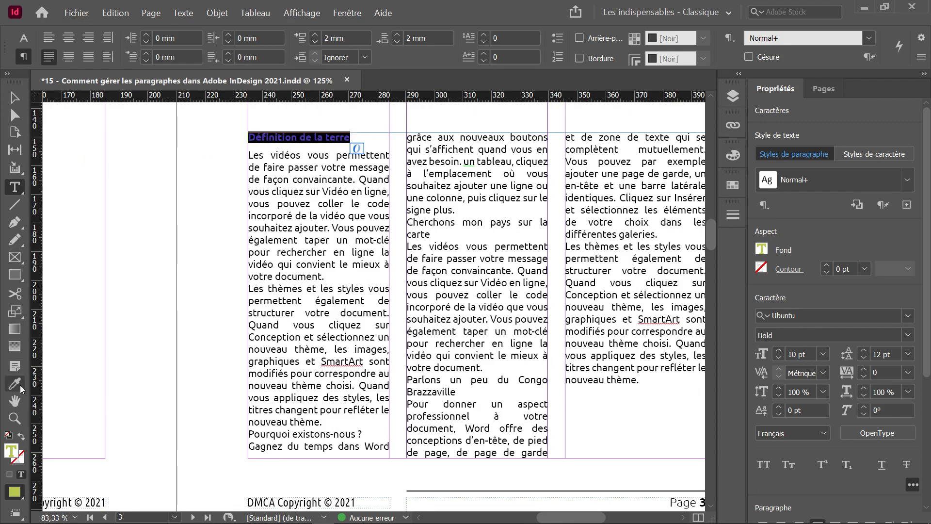
pyautogui.click(336, 399)
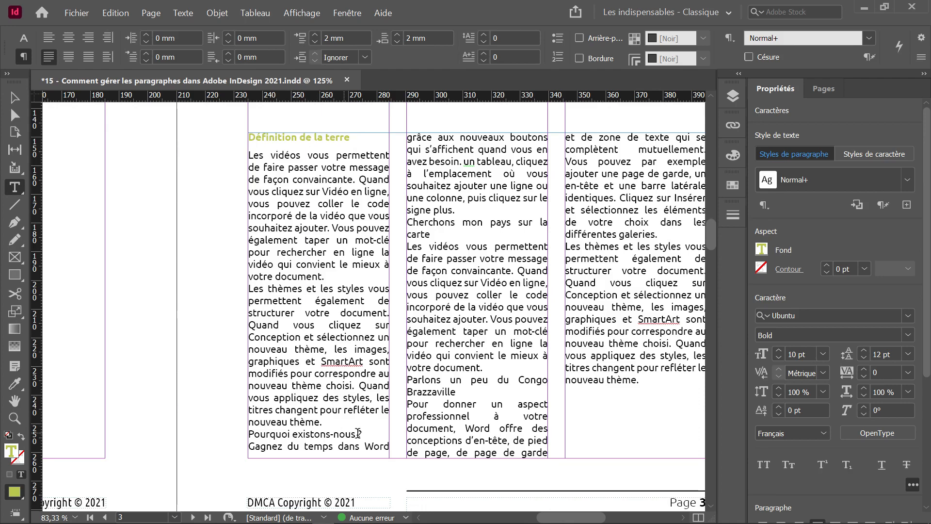
pyautogui.tripleClick(338, 434)
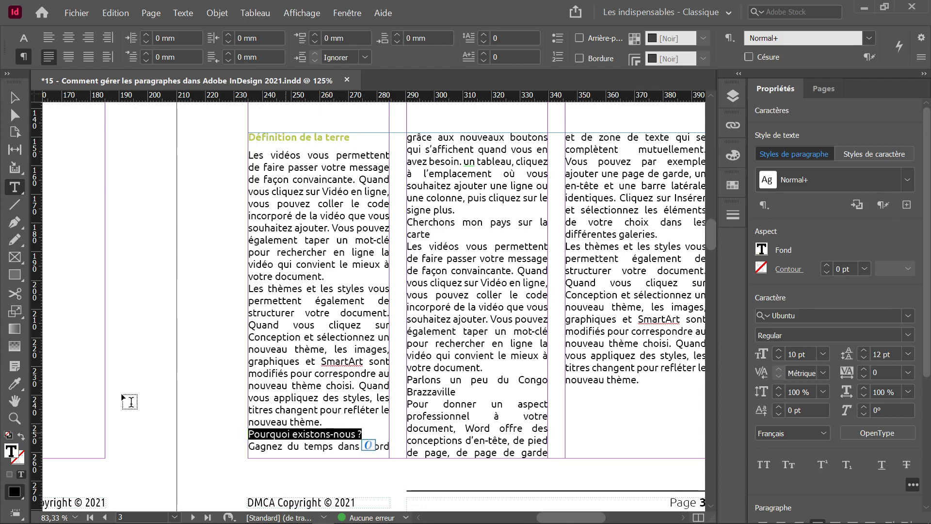
pyautogui.click(14, 384)
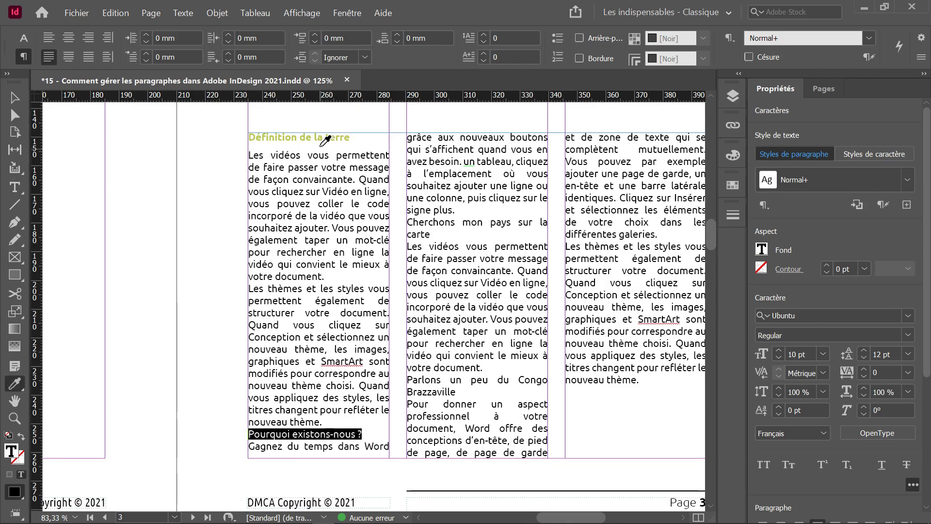
pyautogui.click(310, 135)
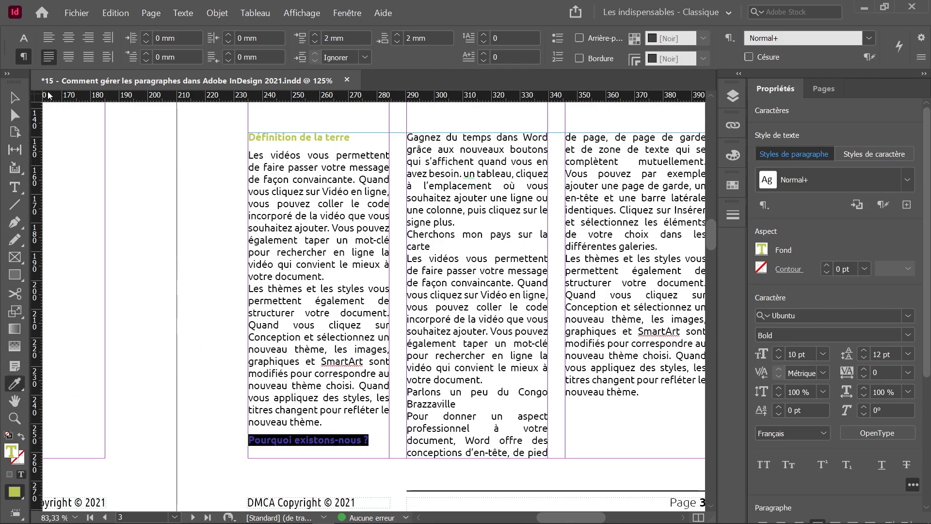
pyautogui.click(17, 96)
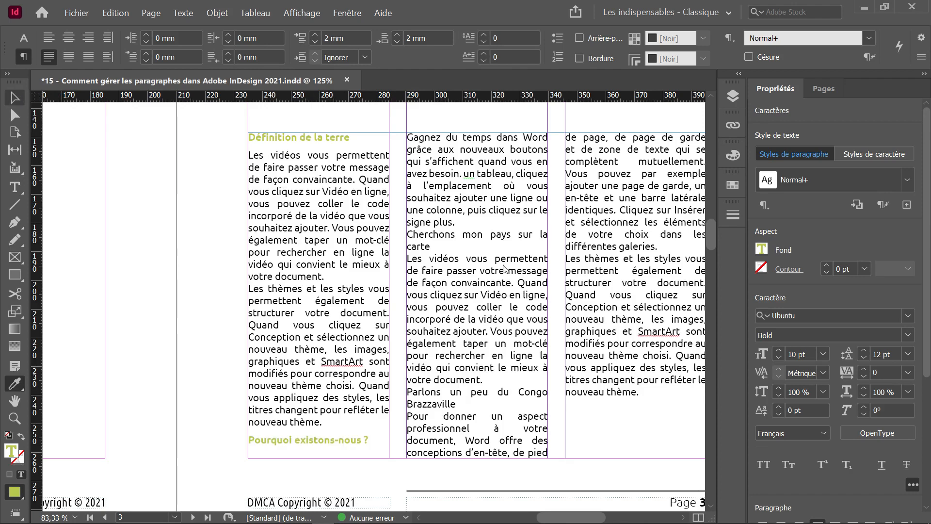
# Step: Reduce the font size of the page 3 title "Pourquoi la terre se fâche t-elle ?" to 28 pt
pyautogui.scroll(5, 533, 252)
pyautogui.moveTo(543, 258); pyautogui.dragTo(524, 201)
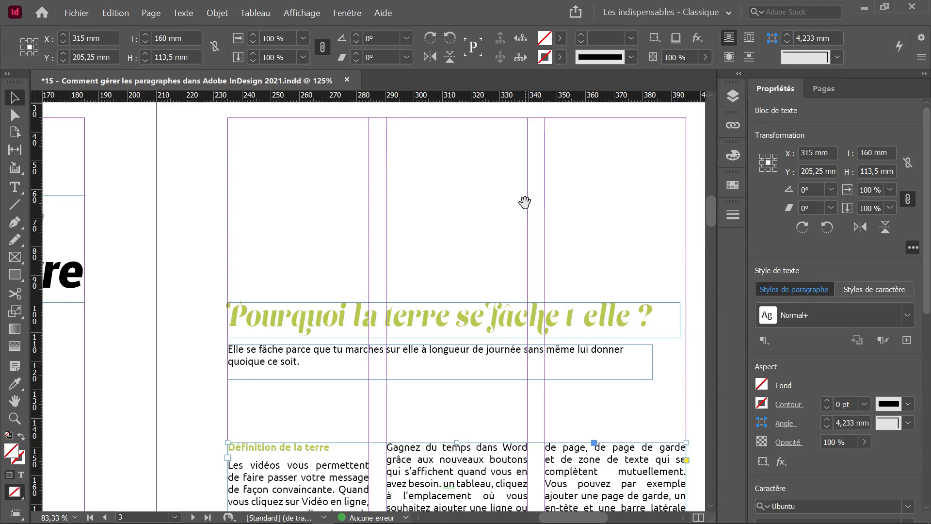
pyautogui.scroll(-3, 567, 196)
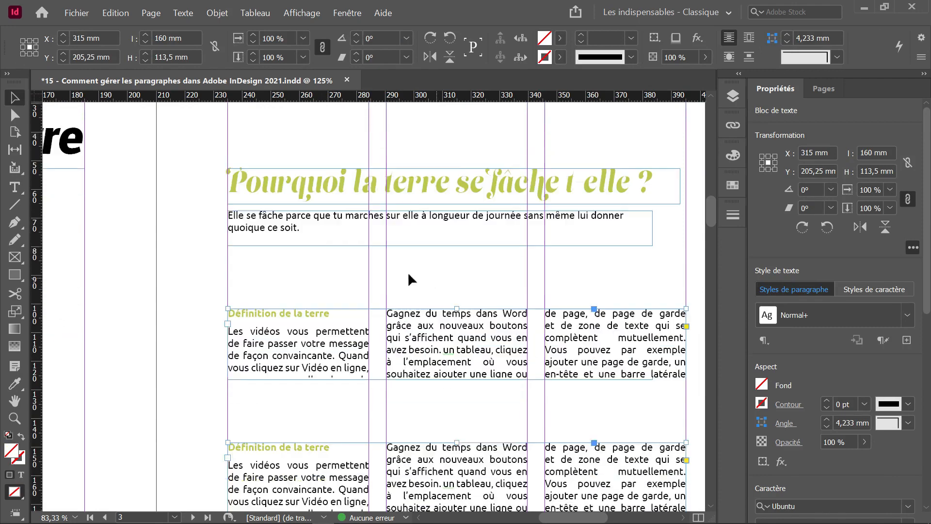
pyautogui.click(300, 200)
pyautogui.click(318, 222)
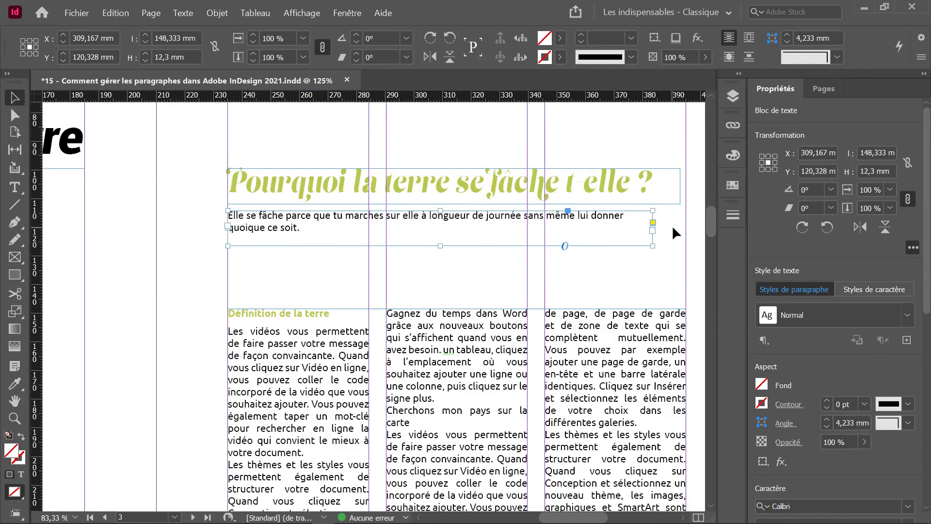
pyautogui.click(577, 182)
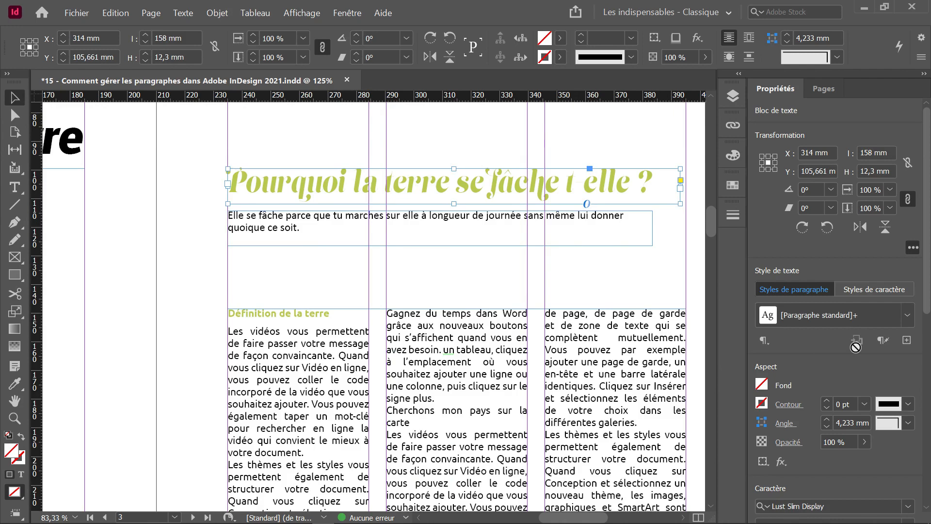
pyautogui.scroll(-5, 851, 344)
pyautogui.click(778, 367)
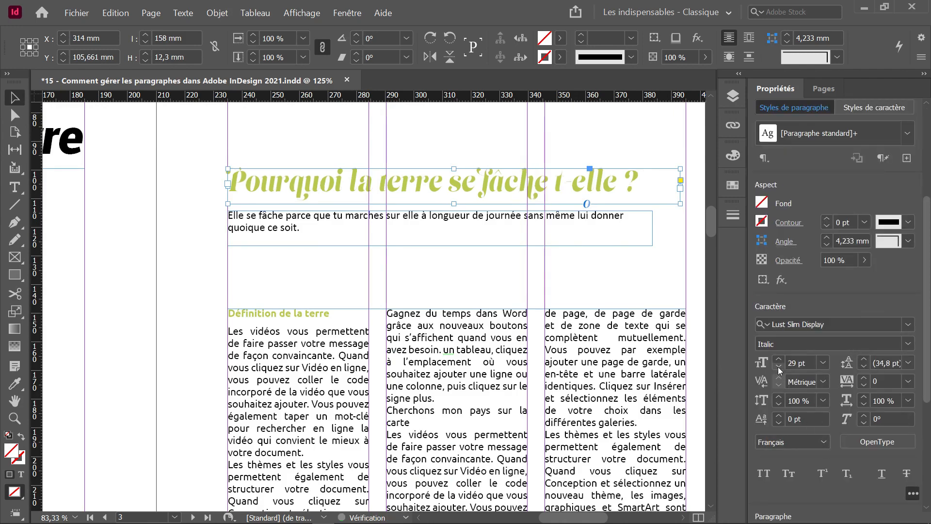
pyautogui.click(778, 367)
# Step: Shrink the introductory text frame below the page 3 title to about 129 by 8.5 mm and turn off hyphenation for its text
pyautogui.click(610, 219)
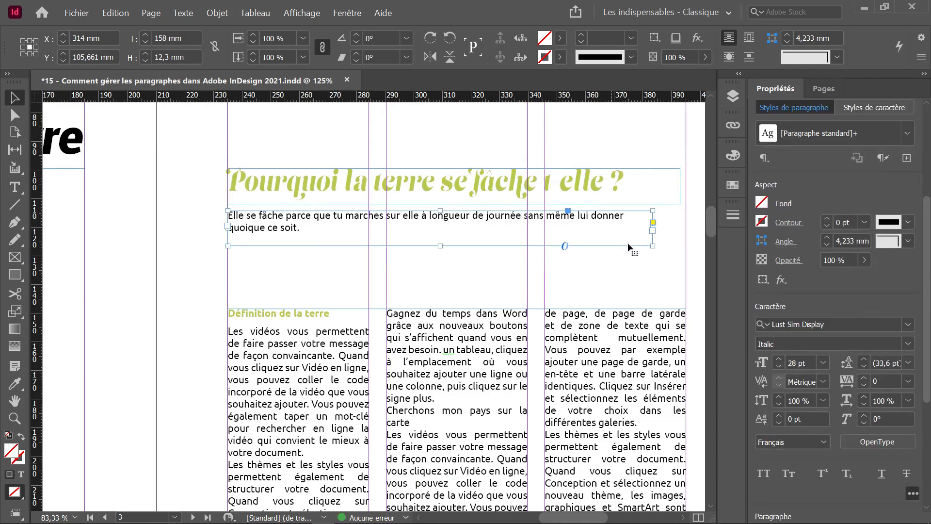
pyautogui.moveTo(653, 246); pyautogui.dragTo(598, 235)
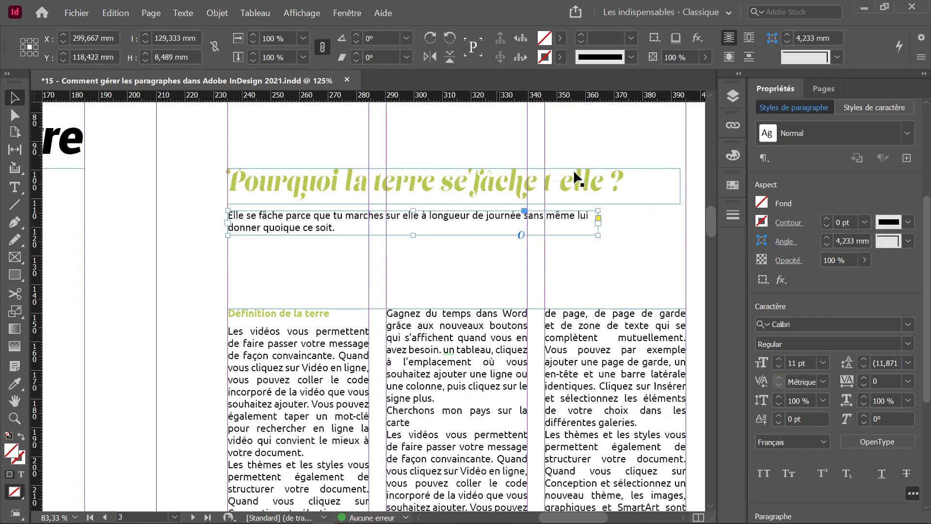
pyautogui.doubleClick(300, 219)
pyautogui.hotkey('ctrl', 'a')
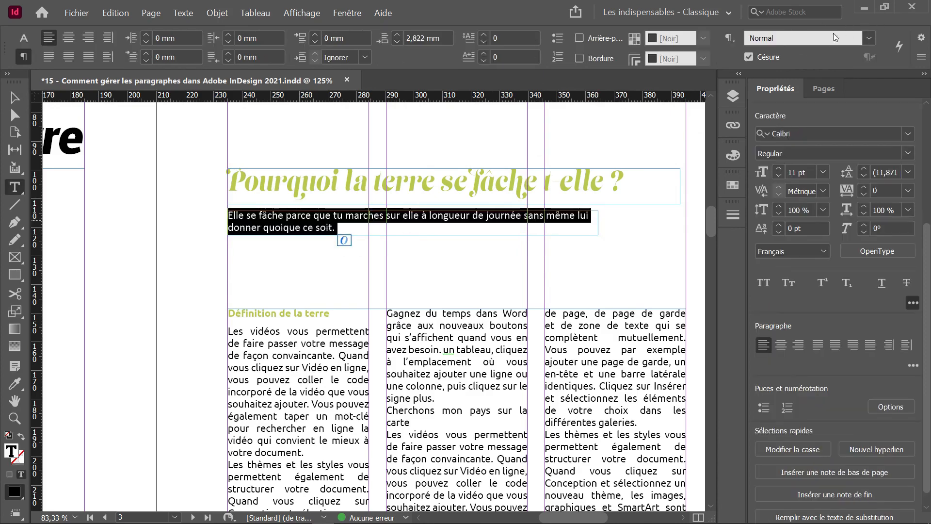
pyautogui.click(760, 60)
pyautogui.press('Escape')
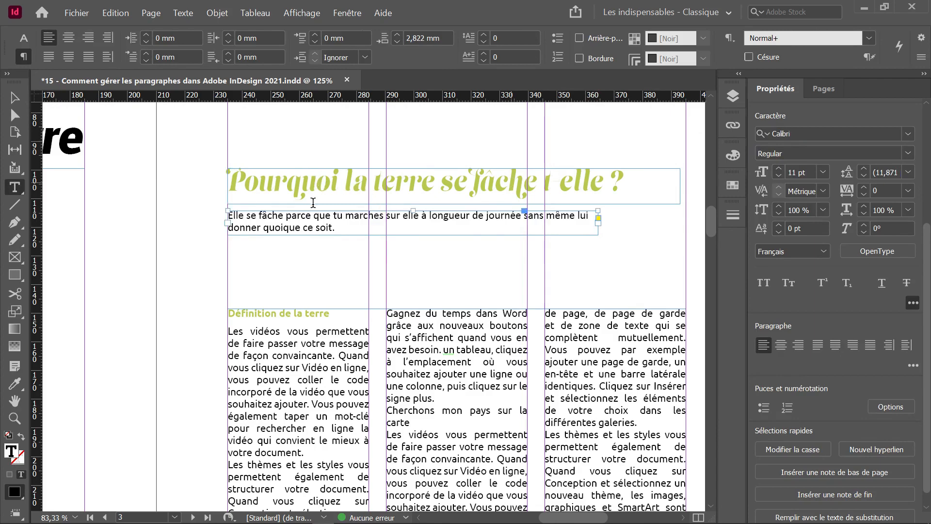
# Step: Move the introductory text frame down to a Y position of about 121.8 mm and check the page layout in preview
pyautogui.click(14, 99)
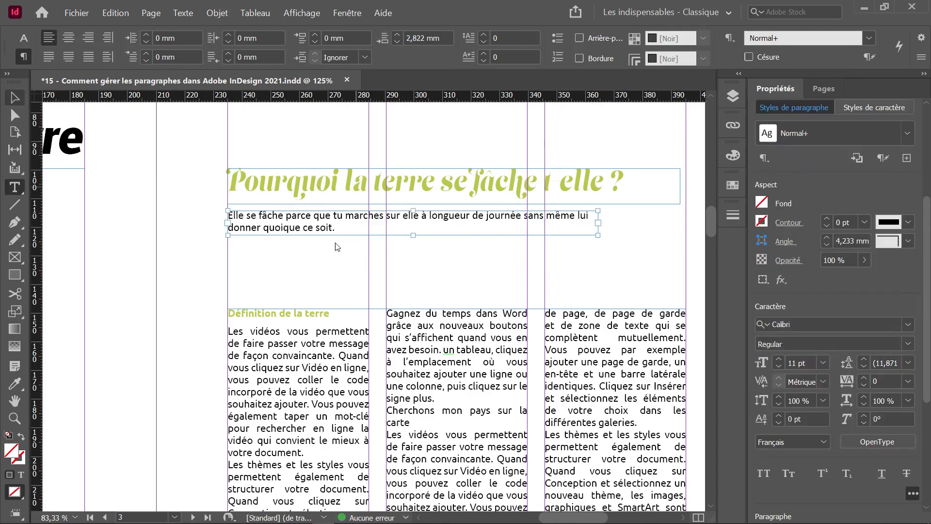
pyautogui.moveTo(307, 227); pyautogui.dragTo(307, 227)
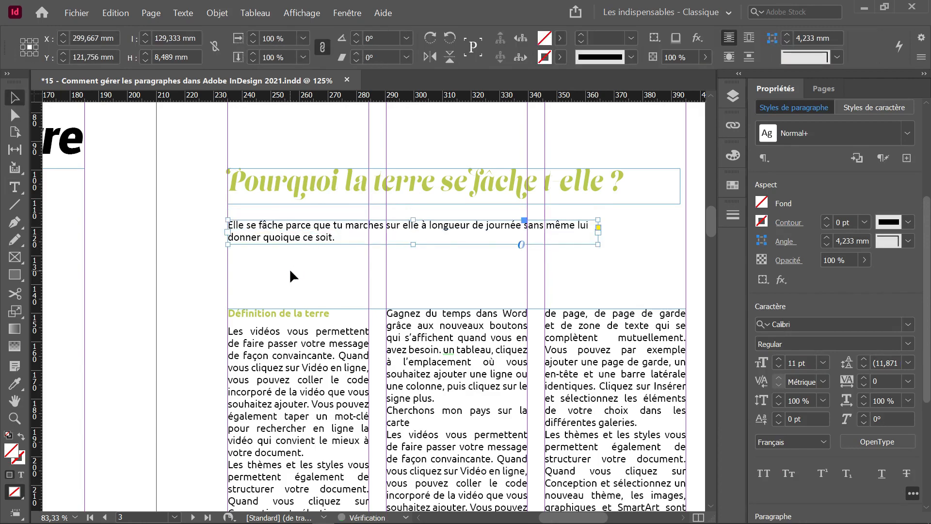
pyautogui.click(316, 246)
pyautogui.scroll(-2, 316, 246)
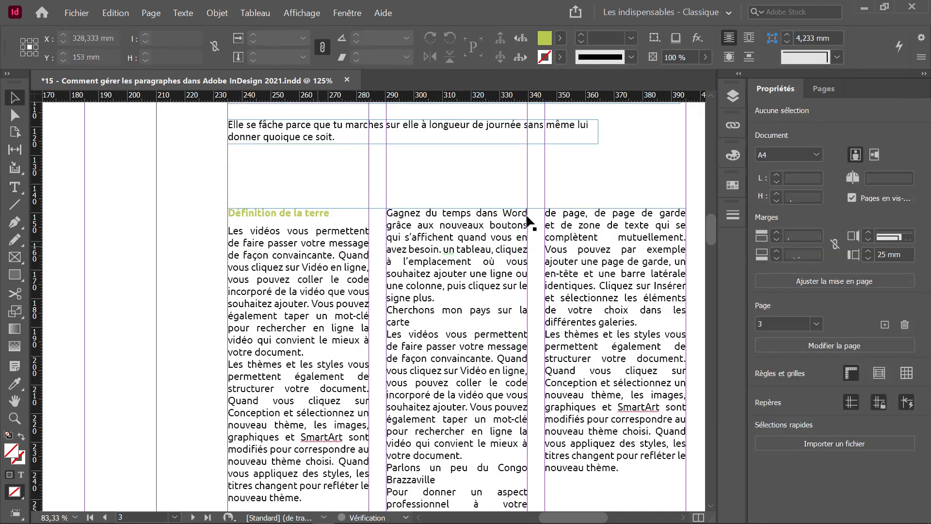
pyautogui.scroll(2, 539, 206)
pyautogui.scroll(-2, 633, 221)
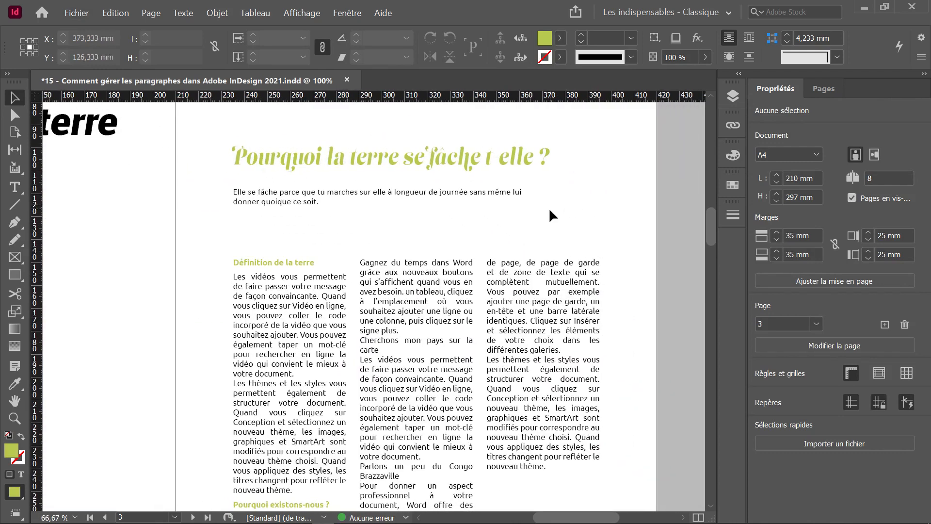
pyautogui.press('w')
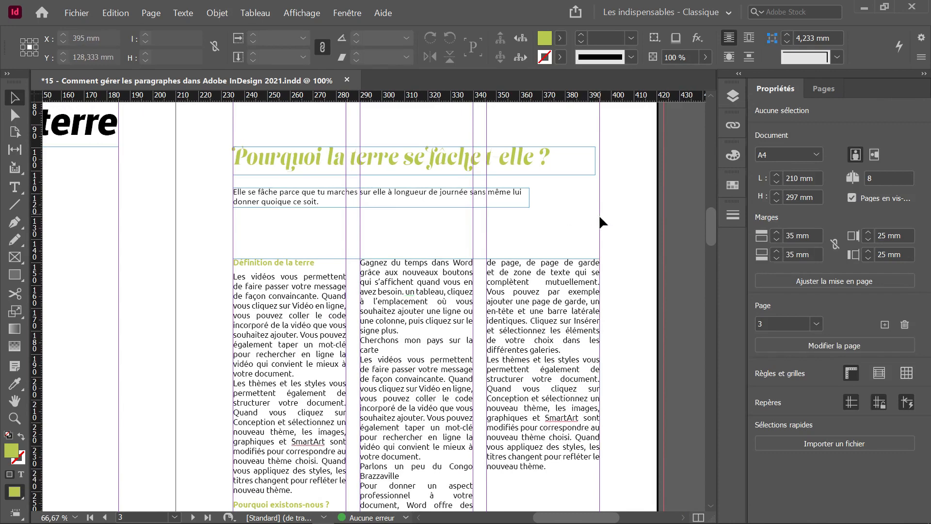
# Step: Format the page 5 line "Nous sommes prêt à vous recevoir au Congo Brazzaville depuis 1960" in Ubuntu Bold at 30 pt
pyautogui.scroll(-5, 492, 254)
pyautogui.scroll(-6, 491, 250)
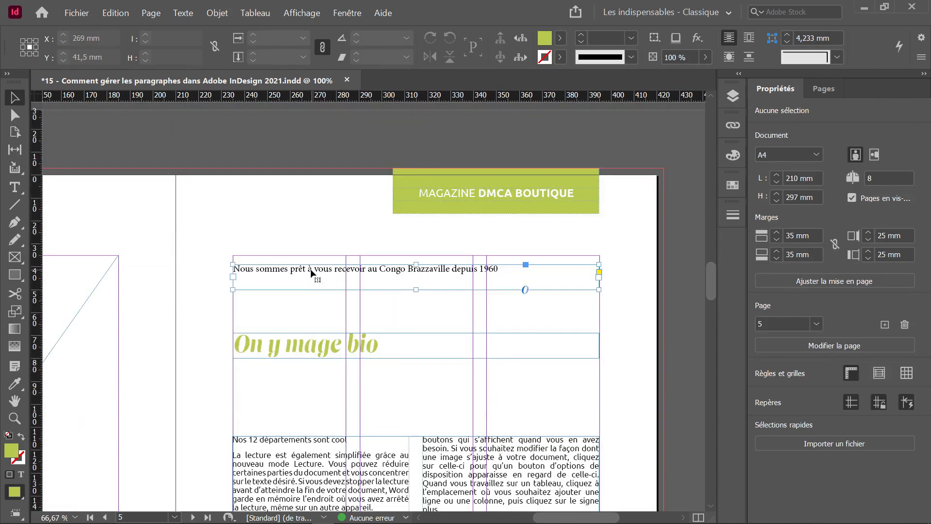
pyautogui.click(327, 275)
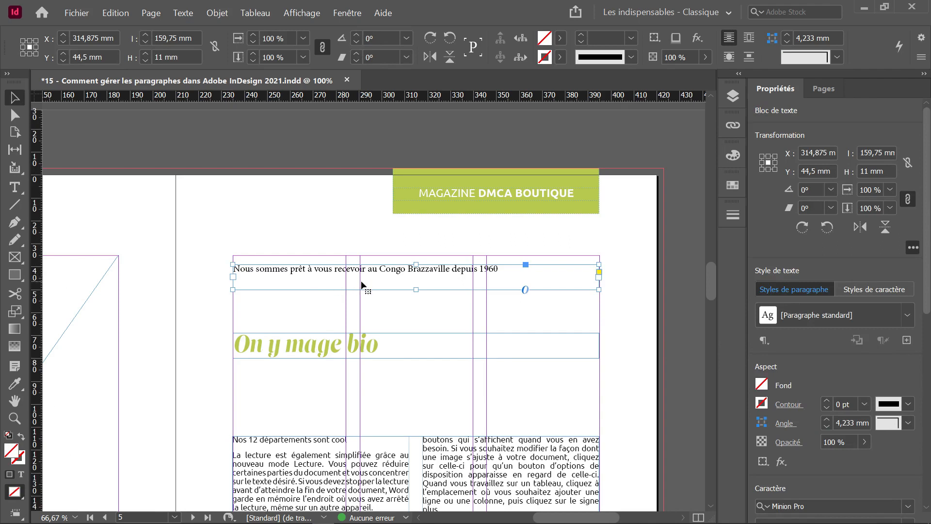
pyautogui.tripleClick(454, 268)
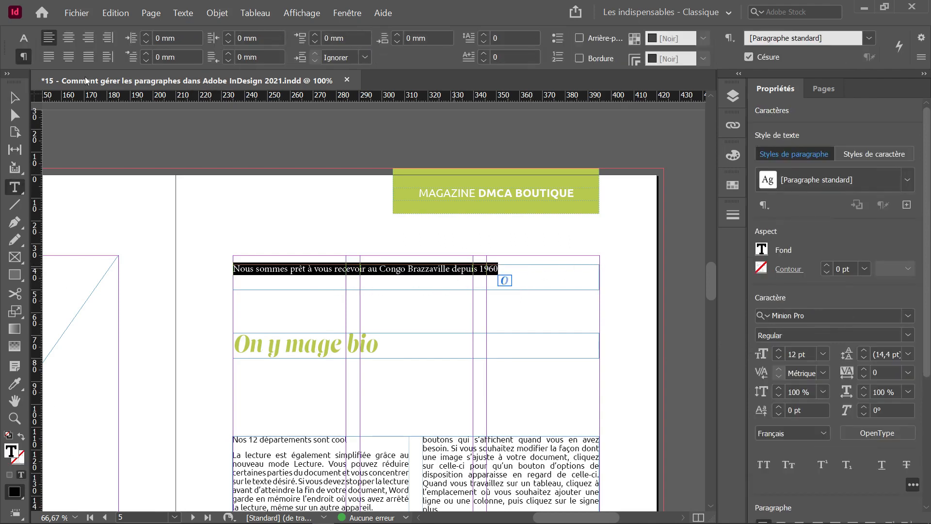
pyautogui.click(23, 39)
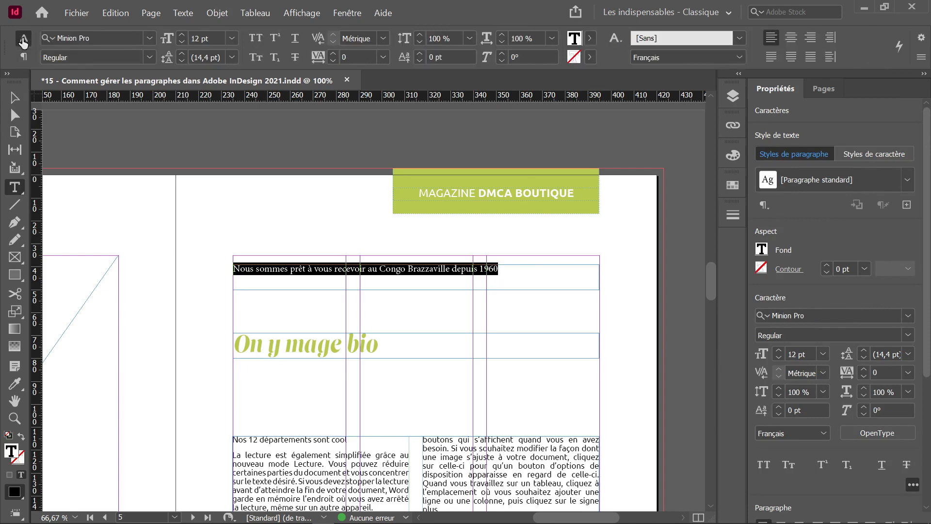
pyautogui.click(96, 37)
pyautogui.write('ubu')
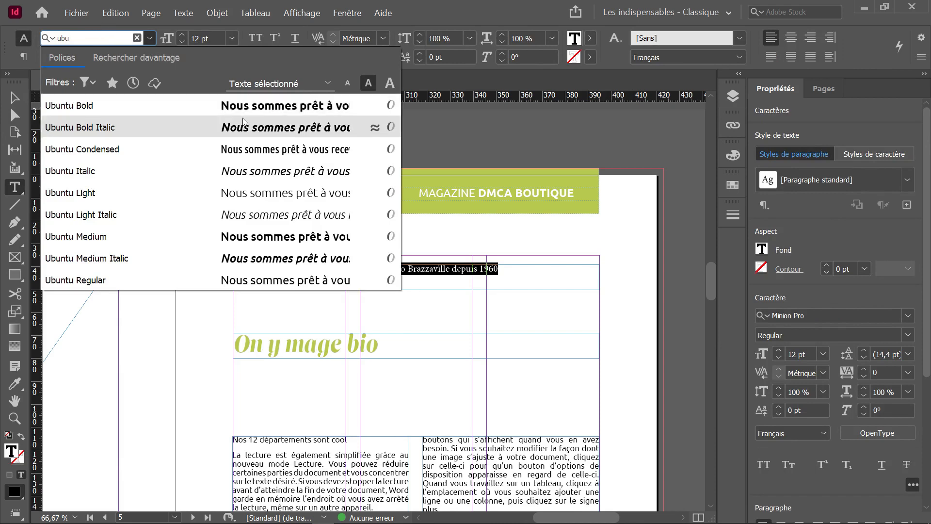
pyautogui.click(239, 107)
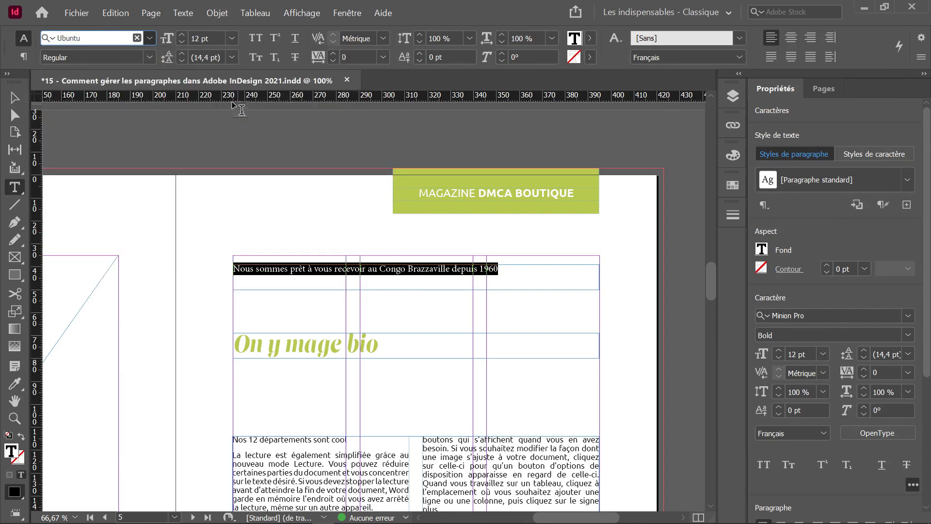
pyautogui.keyDown('shift'); pyautogui.click(182, 36); pyautogui.keyUp('shift')
pyautogui.keyDown('shift'); pyautogui.click(182, 35); pyautogui.keyUp('shift')
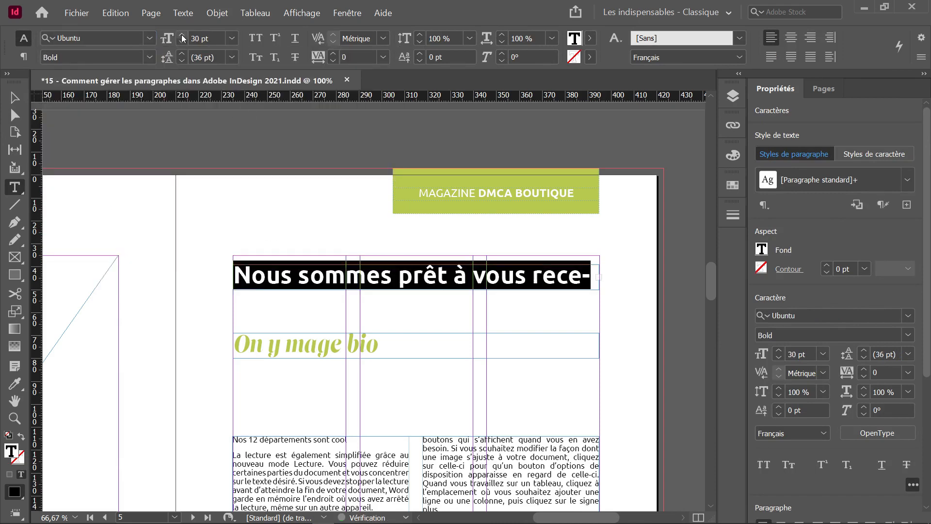
# Step: Try the page 5 title "Nous sommes prêt à vous recevoir au Congo Brazzaville depuis 1960" at 50 pt
pyautogui.keyDown('shift'); pyautogui.click(182, 36); pyautogui.keyUp('shift')
pyautogui.keyDown('shift'); pyautogui.click(182, 36); pyautogui.keyUp('shift')
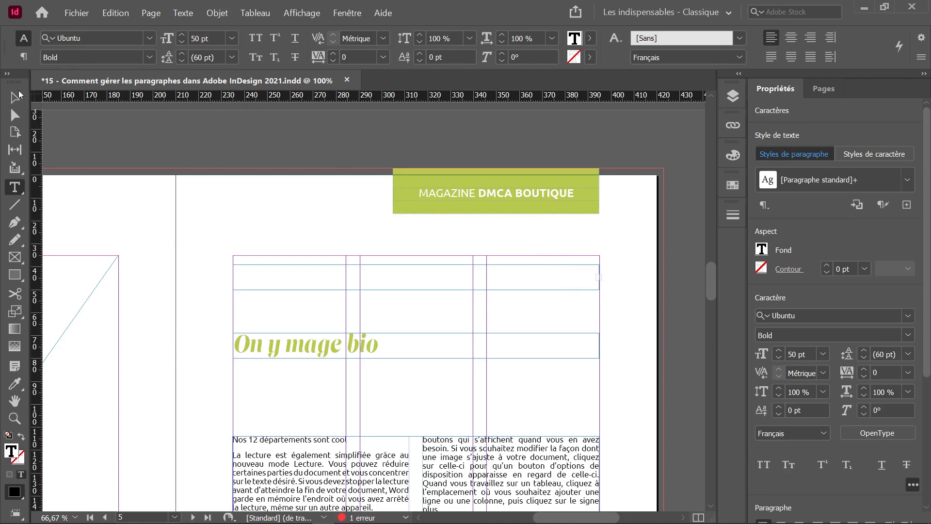
# Step: Extend the page 5 title frame to 38 mm high and move the "On y mage bio" frame down to a Y position of about 89.7 mm
pyautogui.click(15, 97)
pyautogui.click(387, 287)
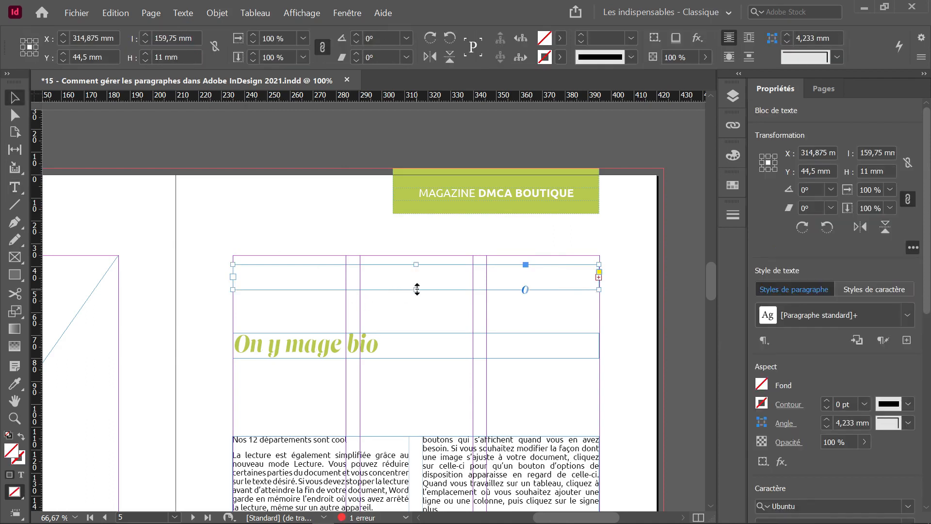
pyautogui.moveTo(417, 290); pyautogui.dragTo(417, 352)
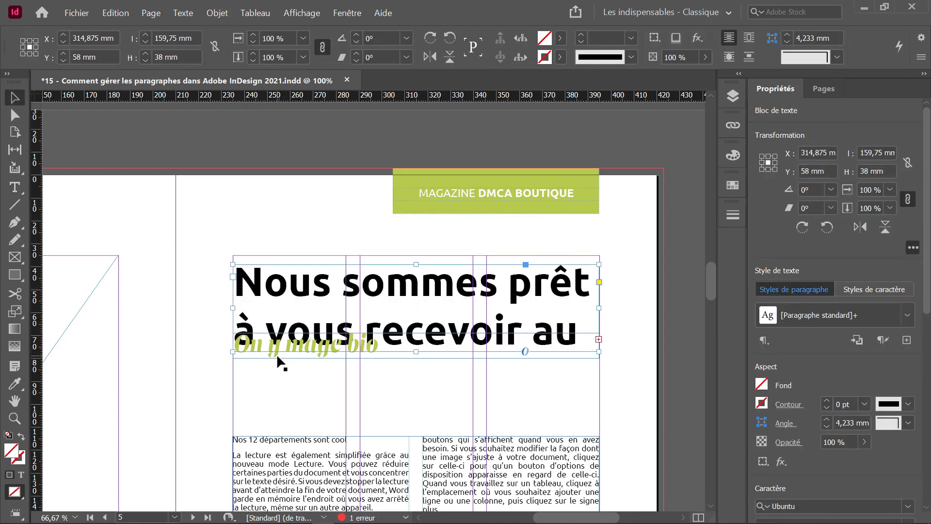
pyautogui.moveTo(275, 354); pyautogui.dragTo(272, 391)
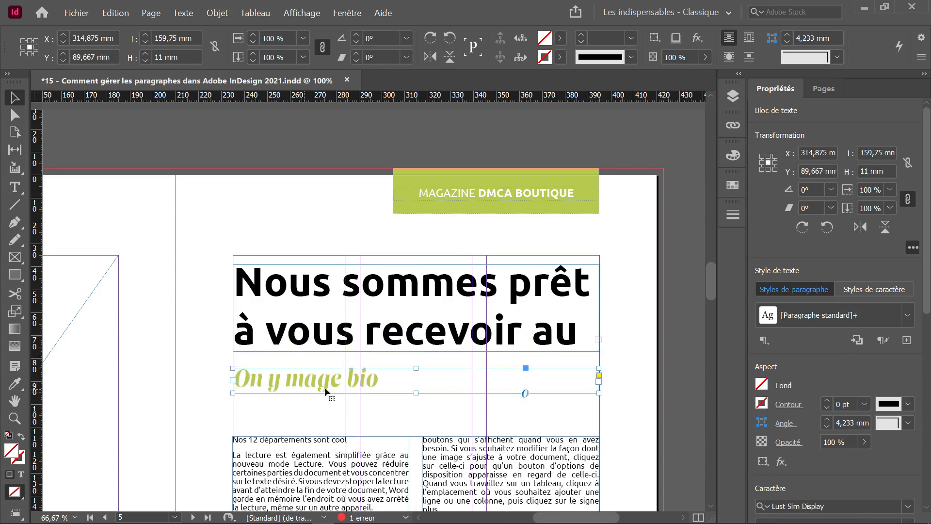
# Step: Color the whole page 5 title with the green swatch R=182 V=200 B=73 and set its font size to 30 pt
pyautogui.click(475, 301)
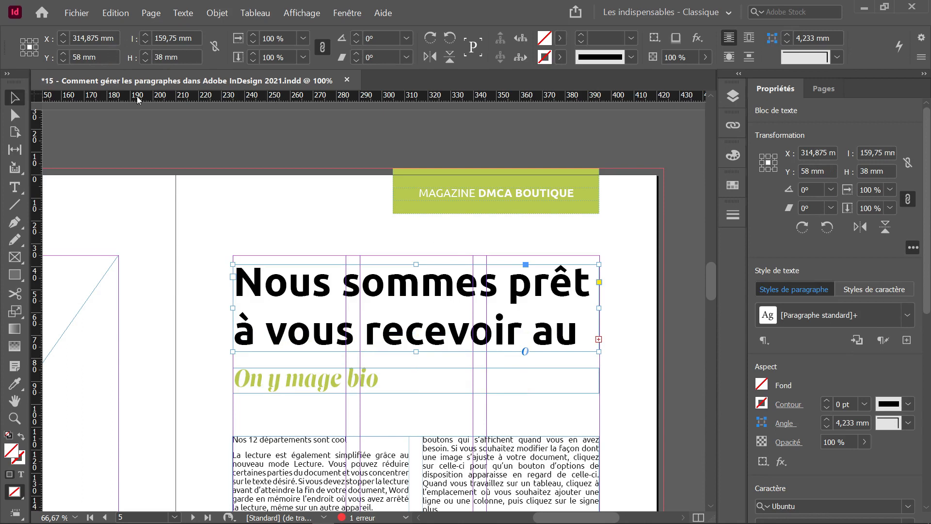
pyautogui.doubleClick(490, 309)
pyautogui.hotkey('ctrl', 'a')
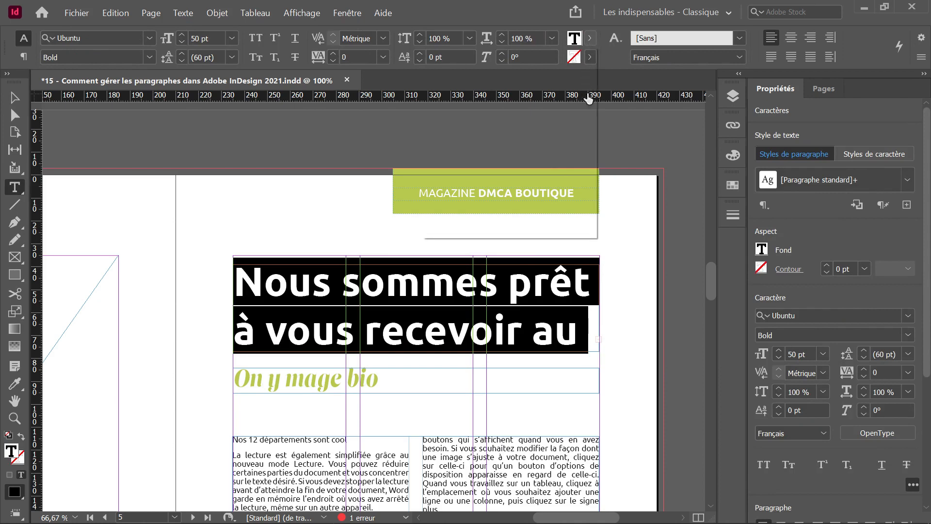
pyautogui.click(469, 147)
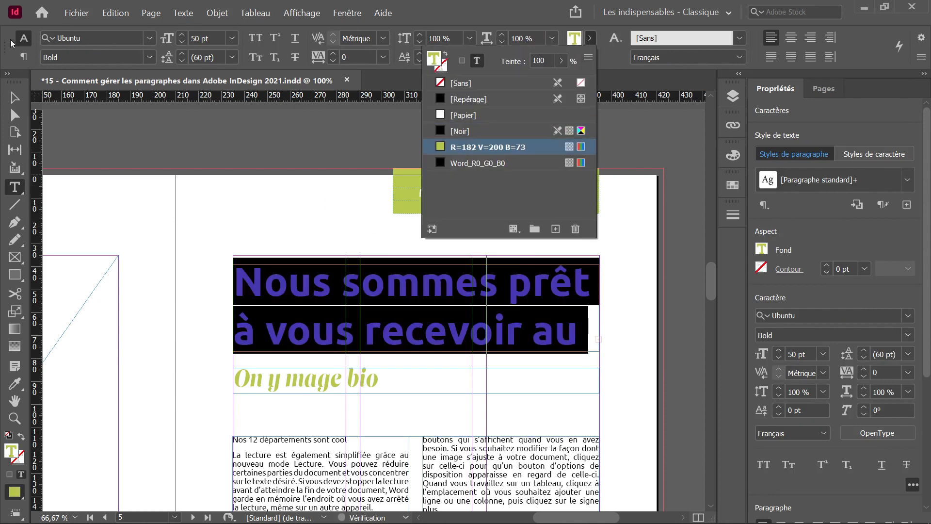
pyautogui.click(39, 68)
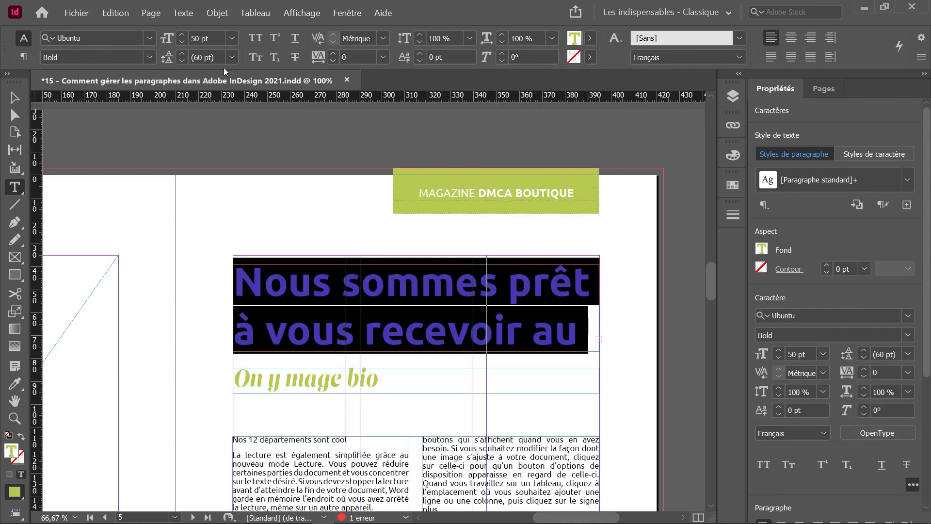
pyautogui.click(181, 42)
pyautogui.click(182, 42)
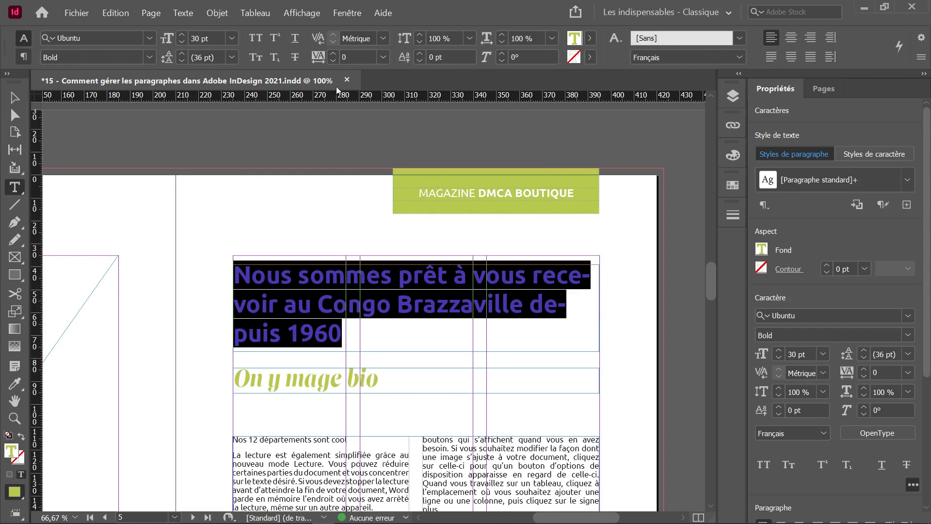
# Step: Turn off hyphenation for the page 5 title and center its text
pyautogui.click(749, 57)
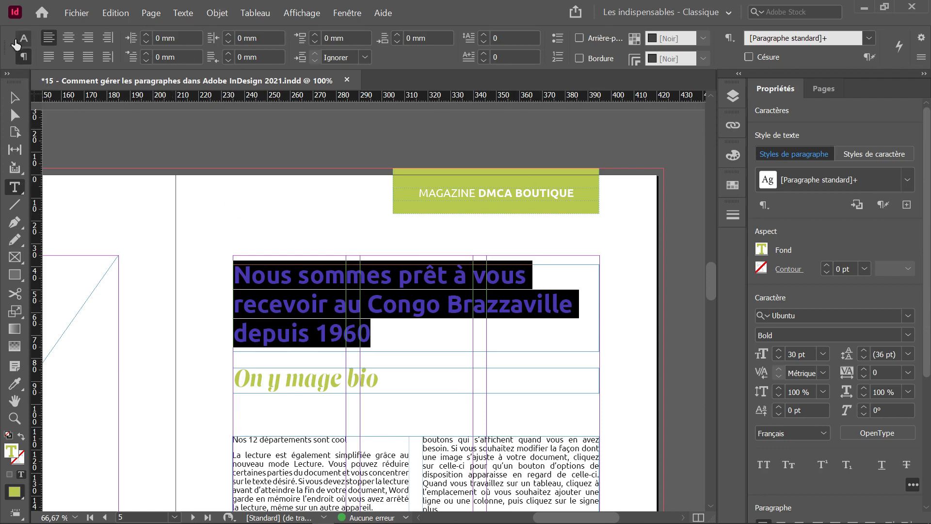
pyautogui.click(69, 56)
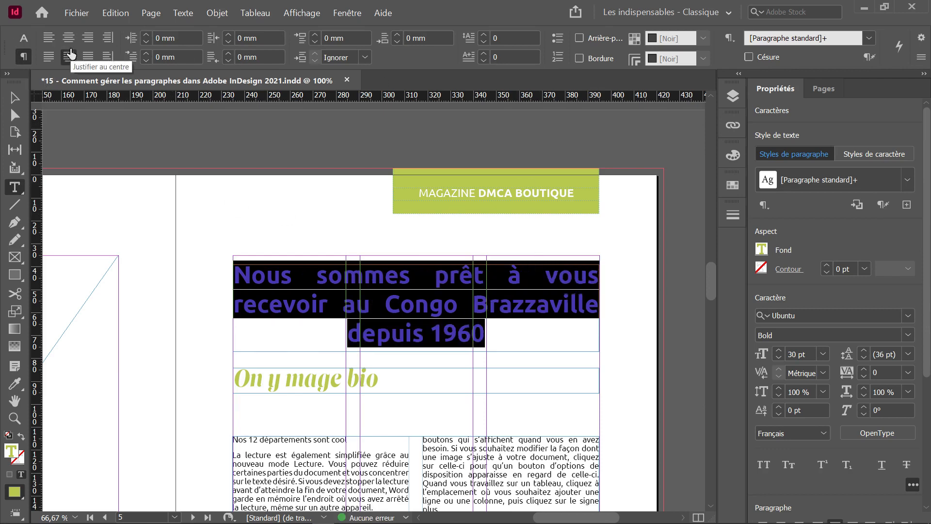
pyautogui.click(69, 38)
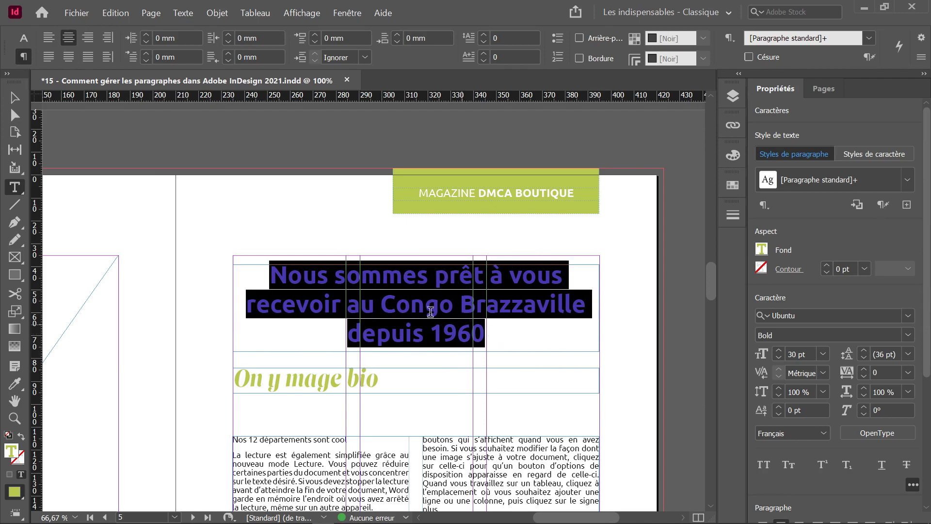
# Step: Center the "On y mage bio" line within its frame on page 5
pyautogui.click(14, 97)
pyautogui.click(347, 380)
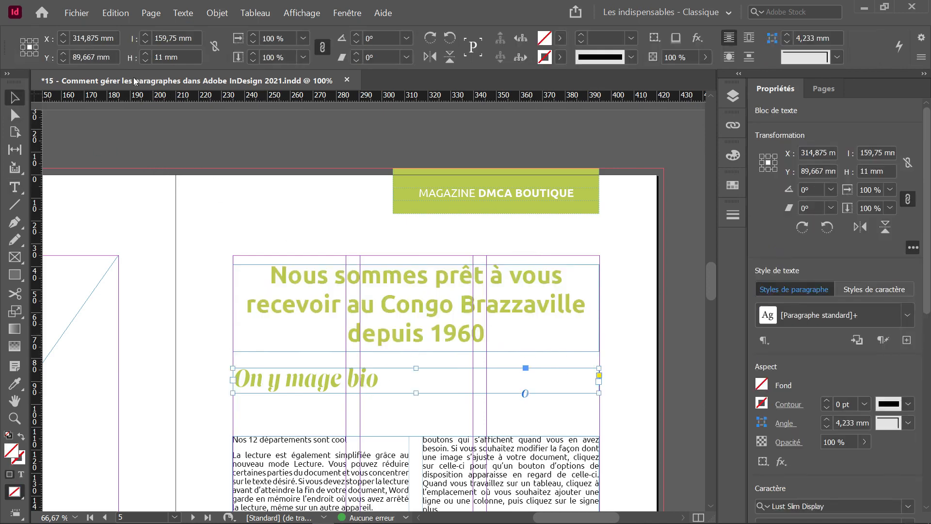
pyautogui.tripleClick(325, 372)
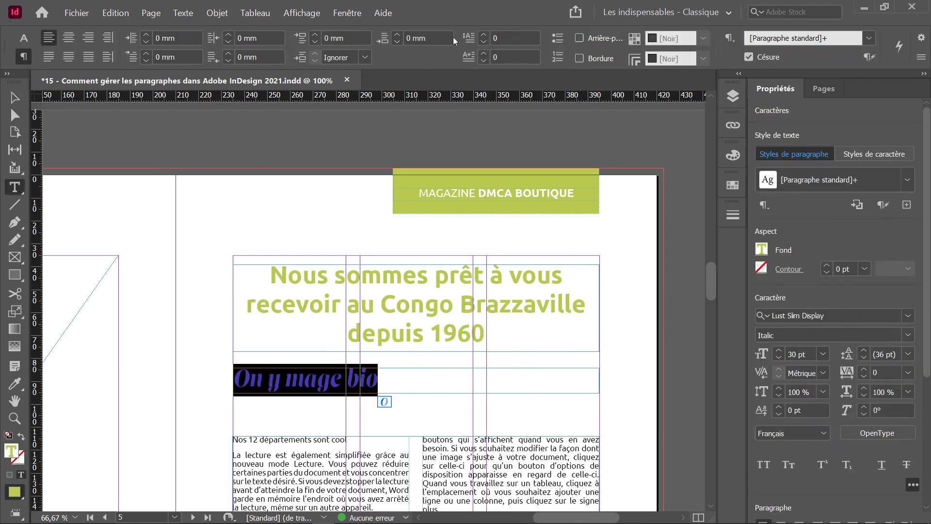
pyautogui.click(69, 38)
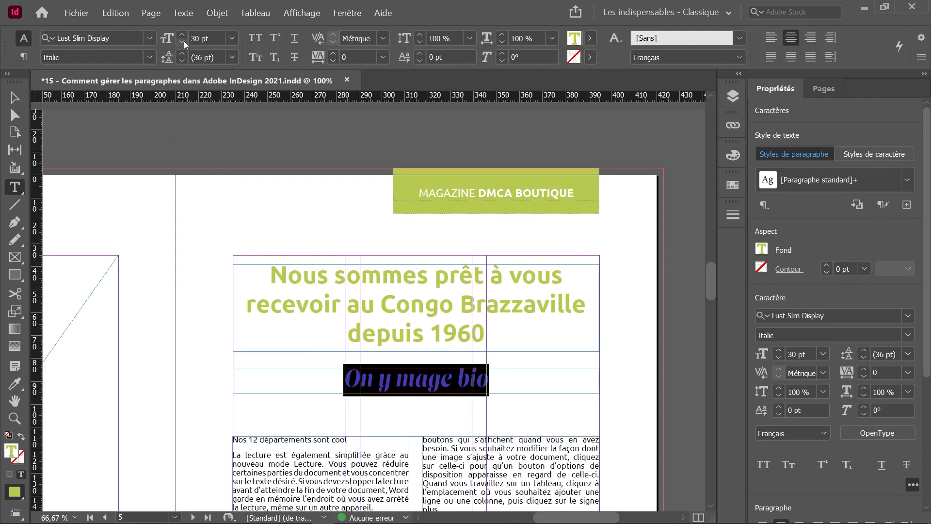
# Step: Reduce the "On y mage bio" line to 20 pt and change its text color to [Noir]
pyautogui.click(184, 41)
pyautogui.click(592, 38)
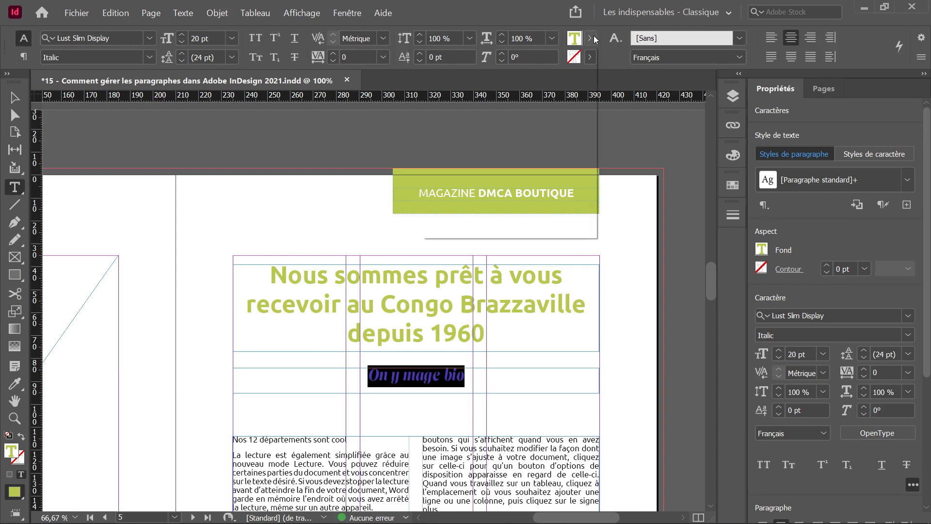
pyautogui.click(442, 131)
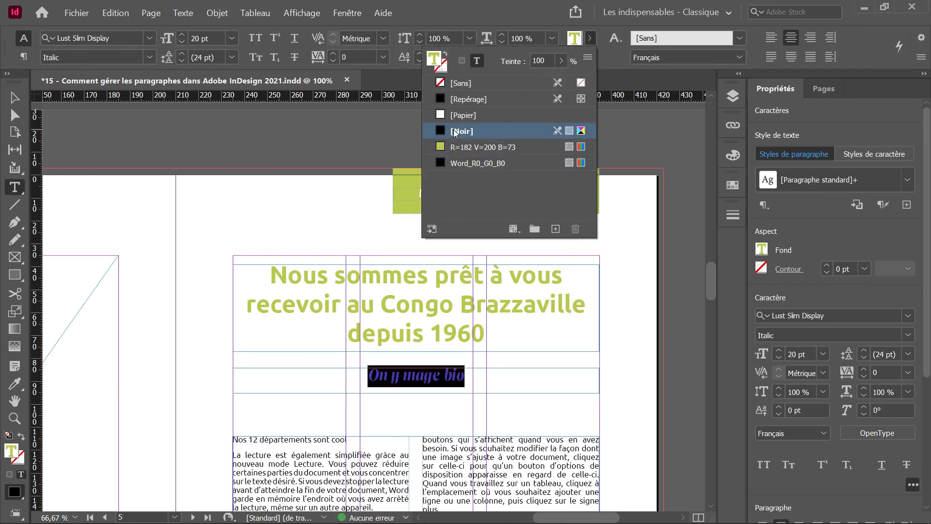
pyautogui.click(428, 382)
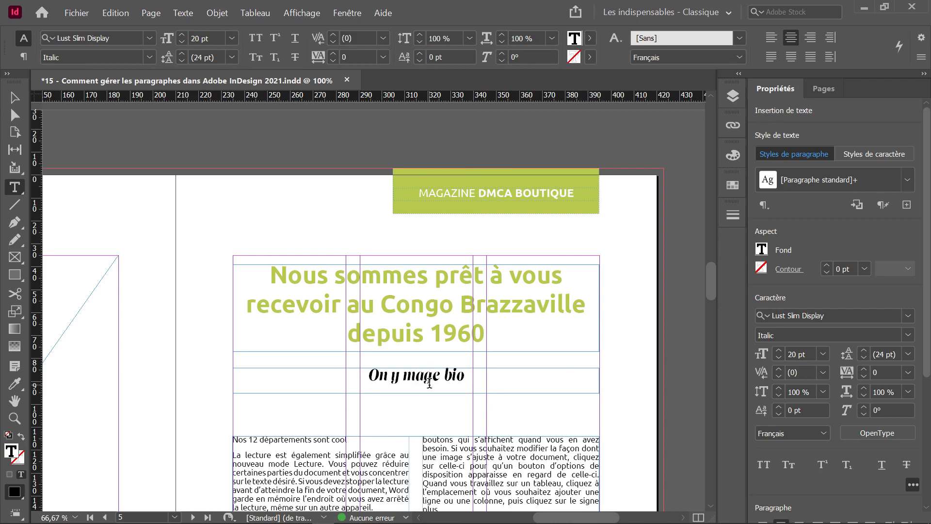
# Step: Add an exclamation mark after "On y mage bio" and shrink its text frame to 8 mm high
pyautogui.click(472, 376)
pyautogui.write('!')
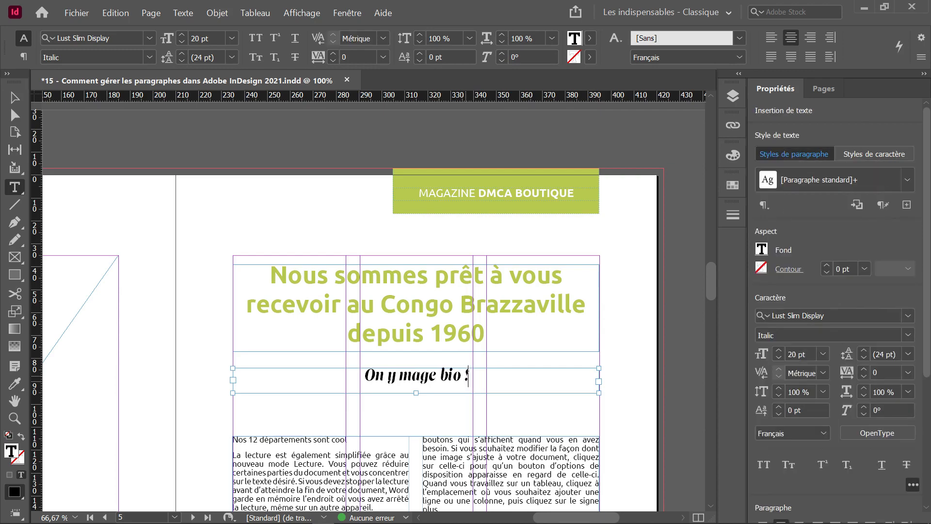
pyautogui.press('Escape')
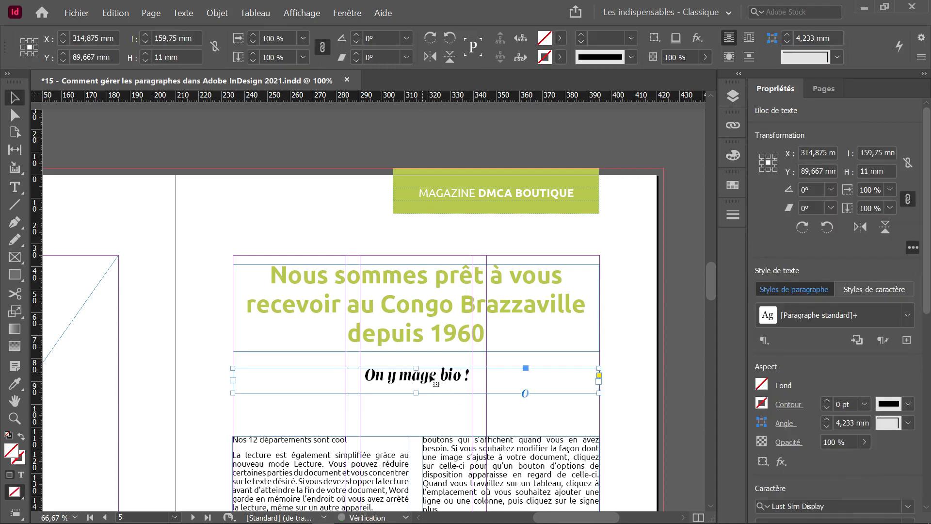
pyautogui.moveTo(416, 393); pyautogui.dragTo(416, 387)
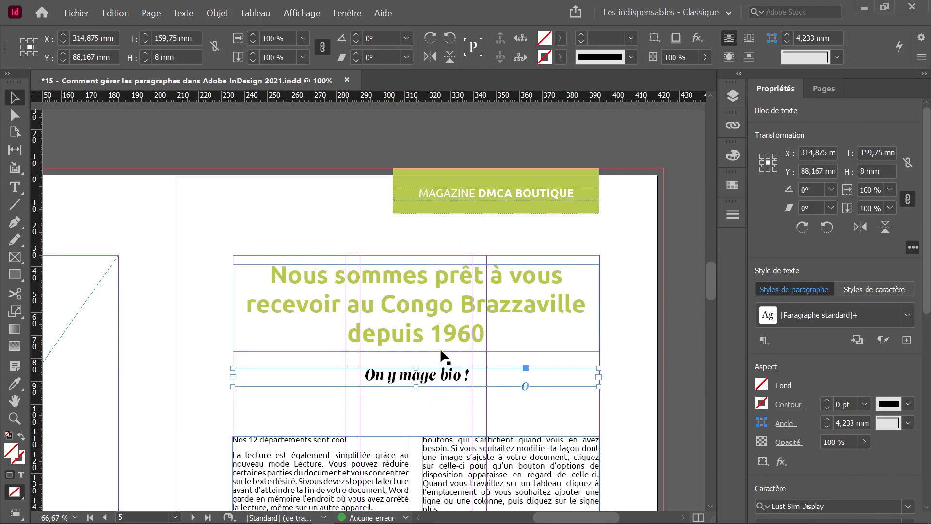
# Step: Move the page 5 title frame down to a Y position of 69.5 mm and place the "On y mage bio !" frame directly beneath it
pyautogui.moveTo(443, 326); pyautogui.dragTo(444, 343)
pyautogui.moveTo(450, 382); pyautogui.dragTo(443, 345)
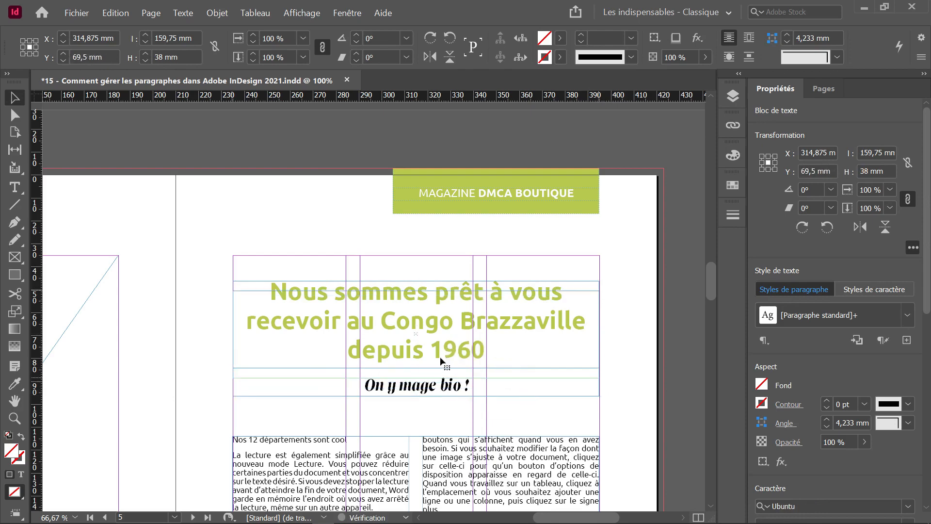
pyautogui.scroll(-5, 421, 377)
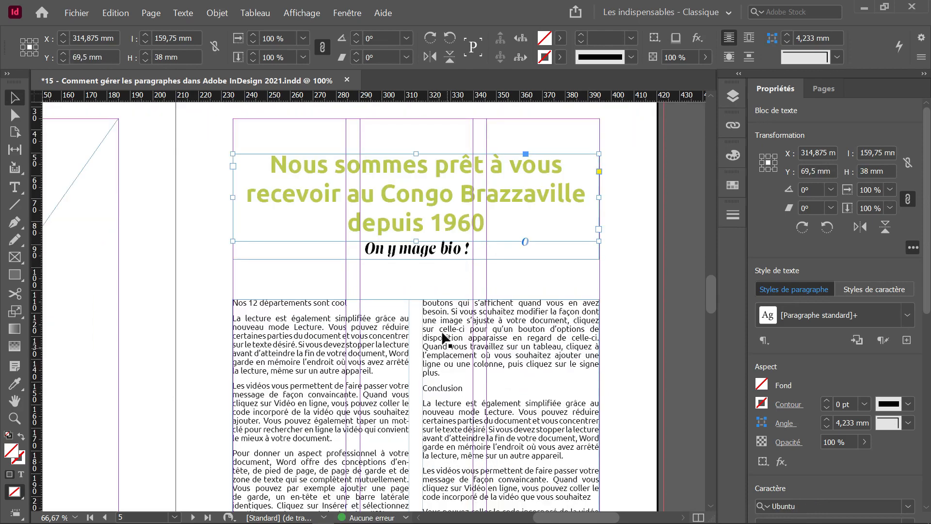
pyautogui.click(416, 254)
pyautogui.click(402, 264)
# Step: Review the rest of page 5 and compare its layout with the spread of pages 2 and 3
pyautogui.scroll(-5, 402, 284)
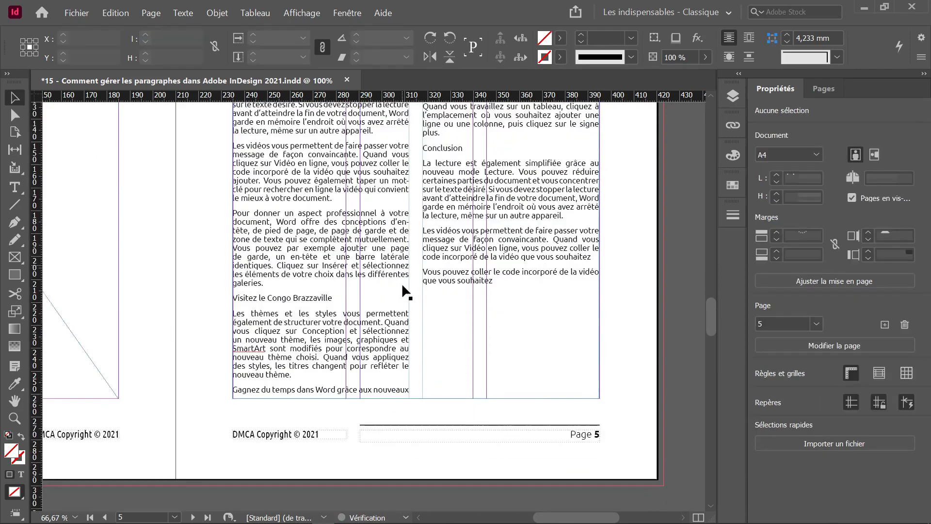
pyautogui.scroll(7, 402, 284)
pyautogui.scroll(-3, 402, 284)
pyautogui.scroll(4, 436, 311)
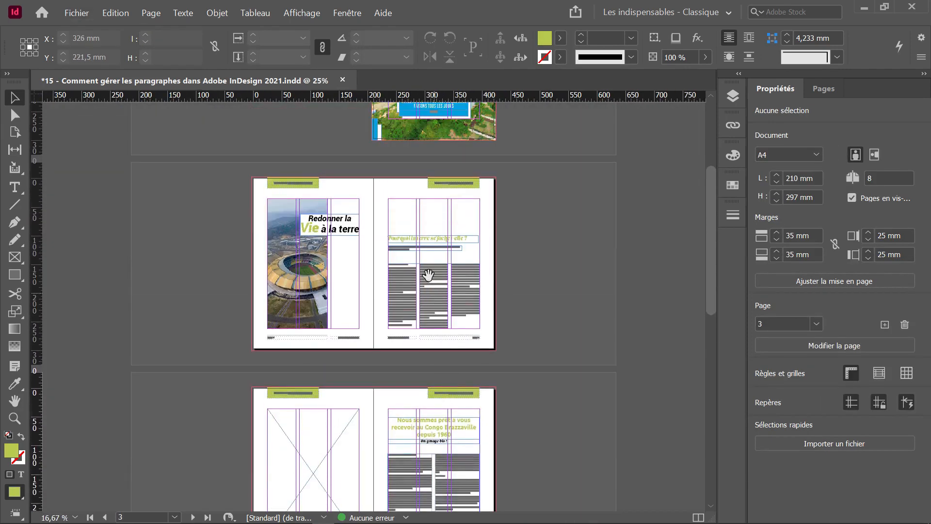
pyautogui.scroll(-4, 455, 340)
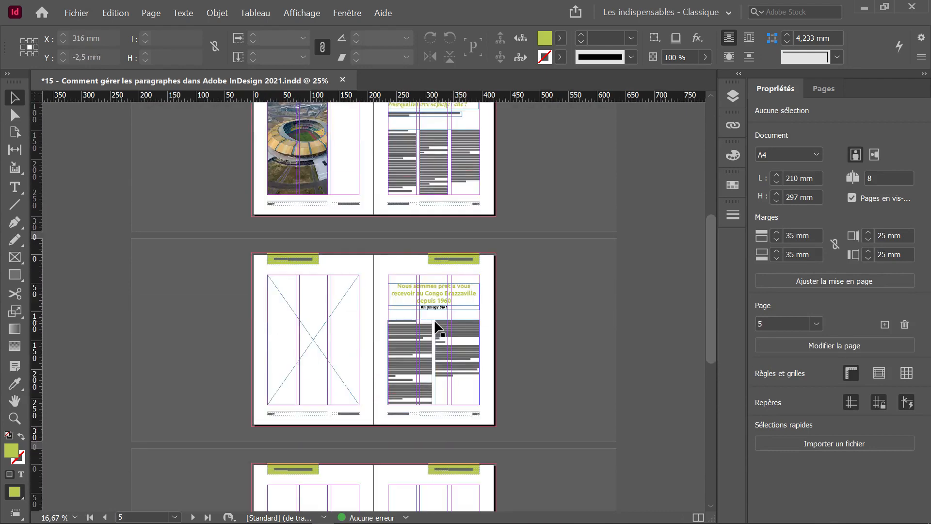
pyautogui.scroll(2, 436, 322)
pyautogui.scroll(2, 437, 306)
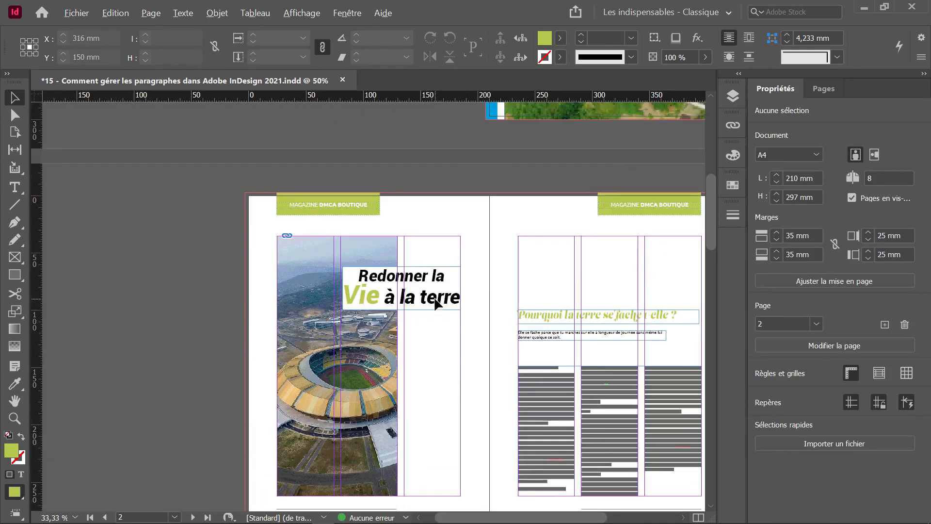
pyautogui.moveTo(573, 323); pyautogui.dragTo(304, 208)
pyautogui.moveTo(450, 297); pyautogui.dragTo(523, 241)
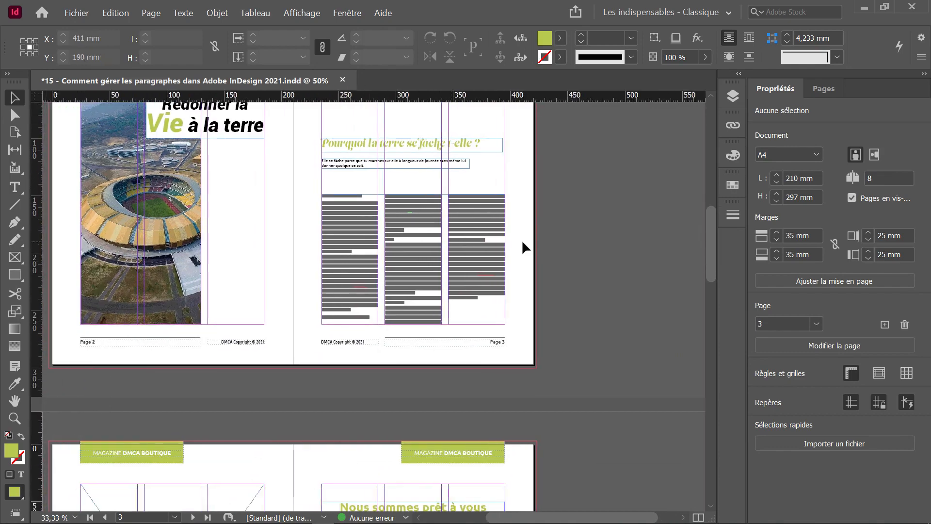